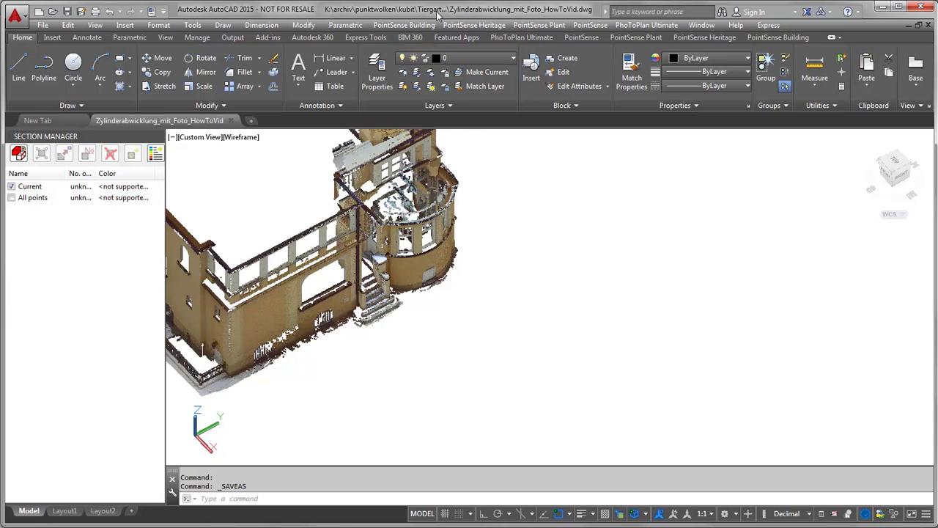
# Start a Cylindrical Auto-Measure of the point cloud's noise and point distance parameters for the building's round bay
pyautogui.moveTo(476, 275); pyautogui.dragTo(512, 299, button='middle')
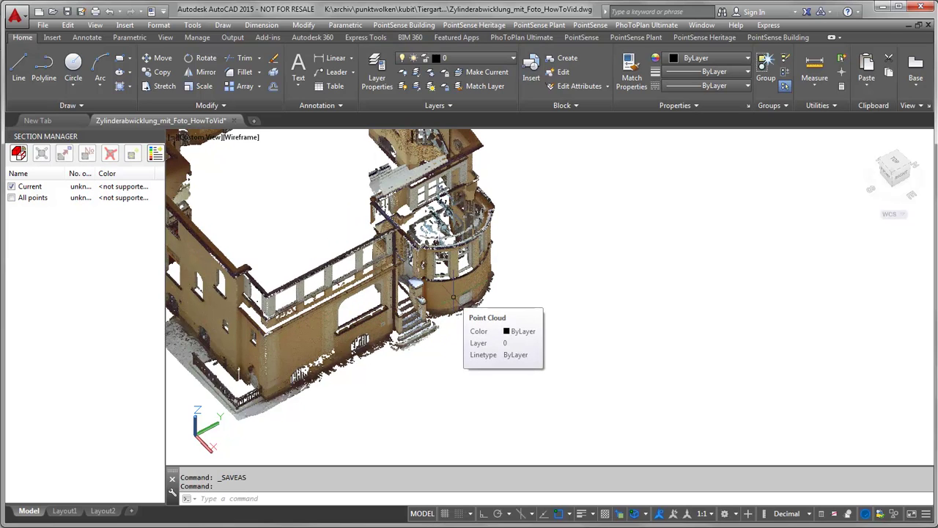
pyautogui.scroll(5, 456, 287)
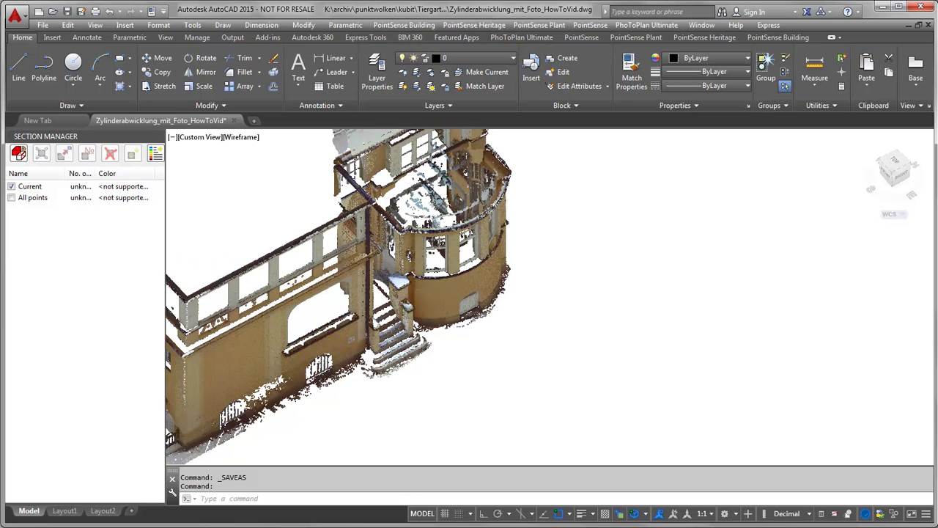
pyautogui.scroll(2, 458, 287)
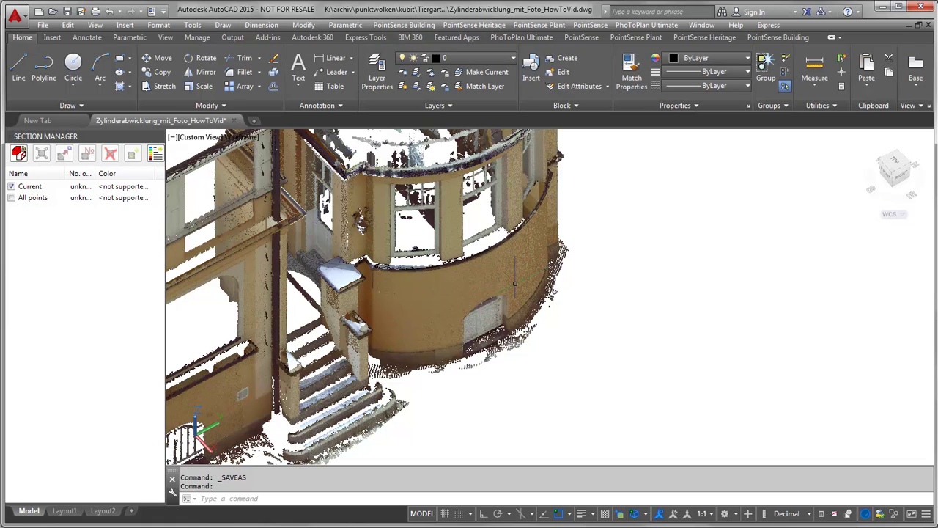
pyautogui.moveTo(514, 284)
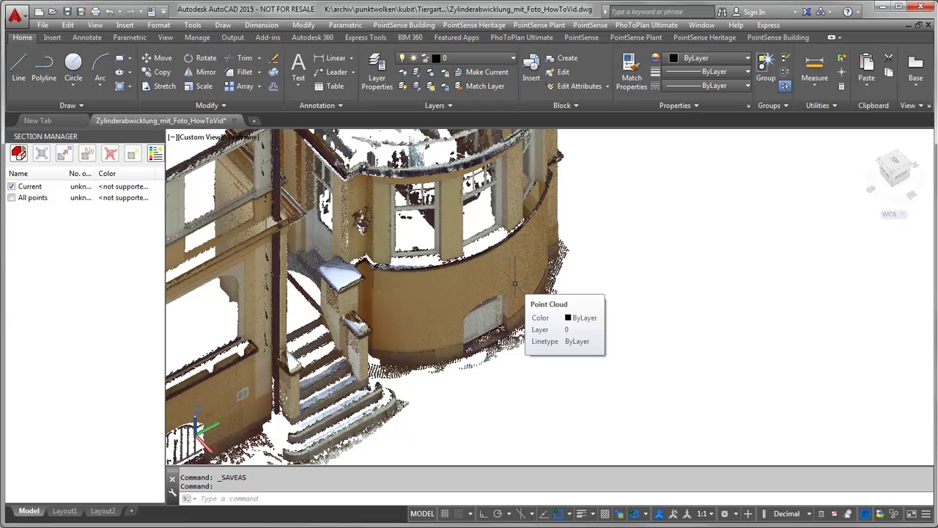
pyautogui.click(703, 39)
pyautogui.moveTo(689, 42)
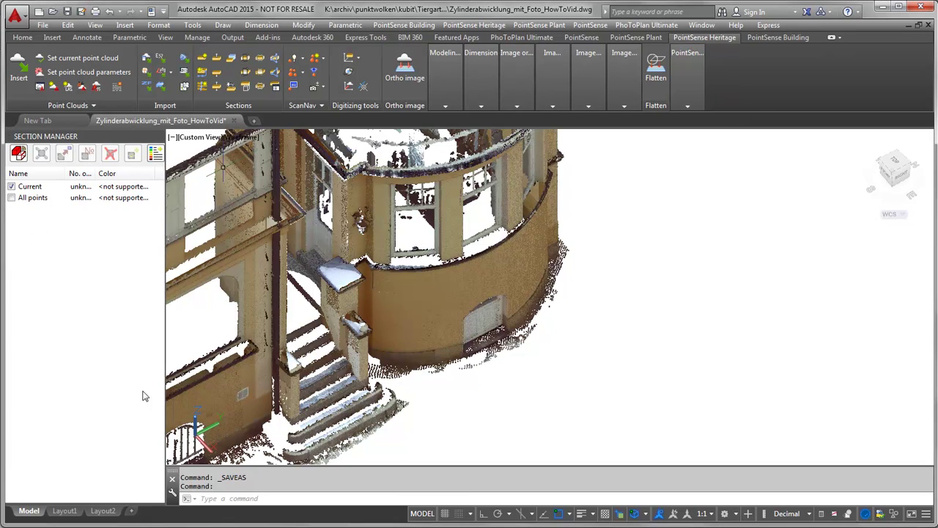
pyautogui.click(99, 75)
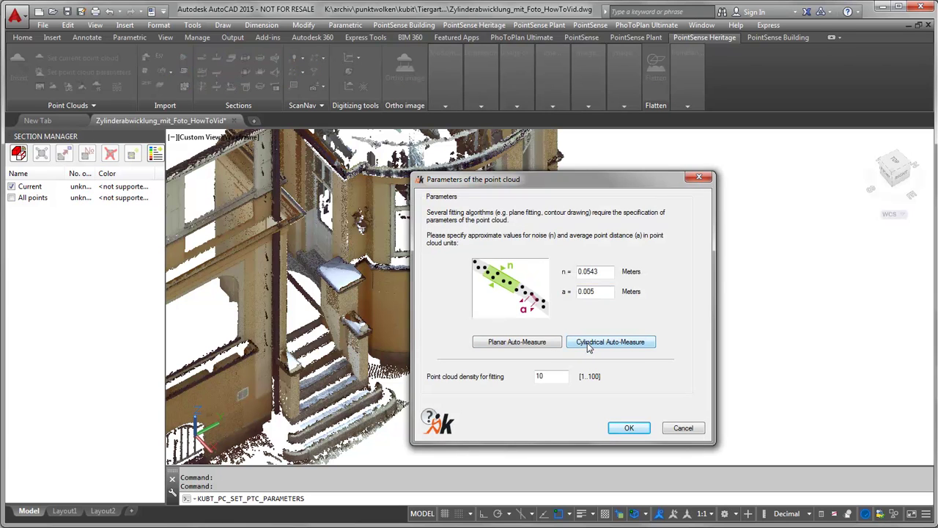
pyautogui.click(588, 347)
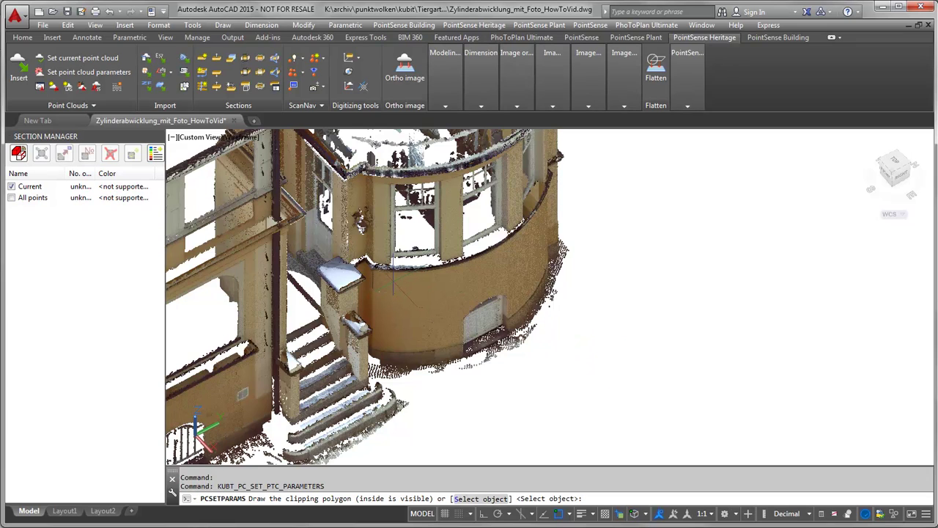
# Crop the point cloud with a closed clipping polygon around a patch of the round bay's lower wall, above the small arched opening
pyautogui.click(403, 278)
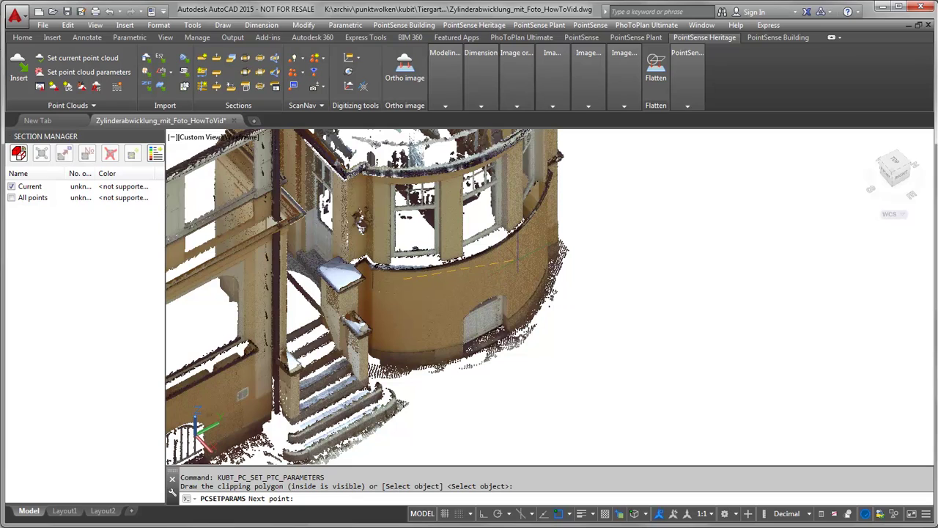
pyautogui.click(516, 255)
pyautogui.click(534, 236)
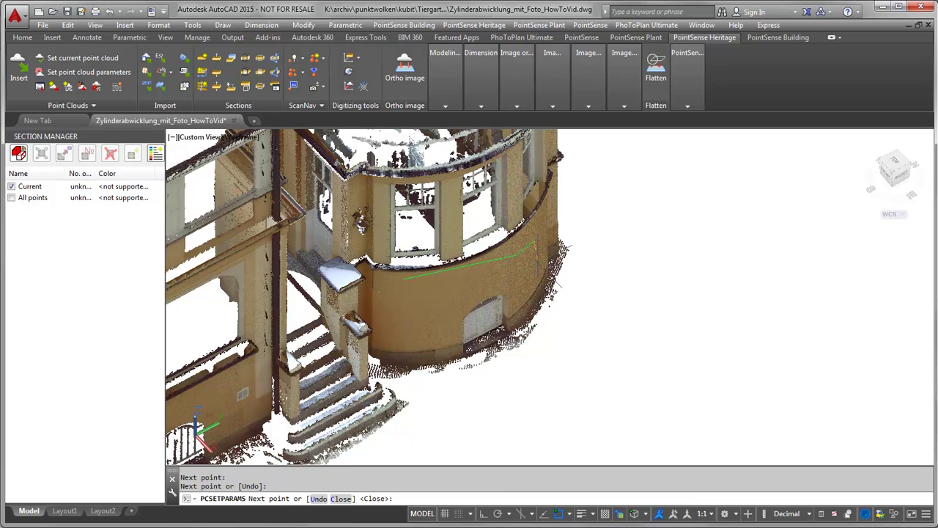
pyautogui.click(537, 282)
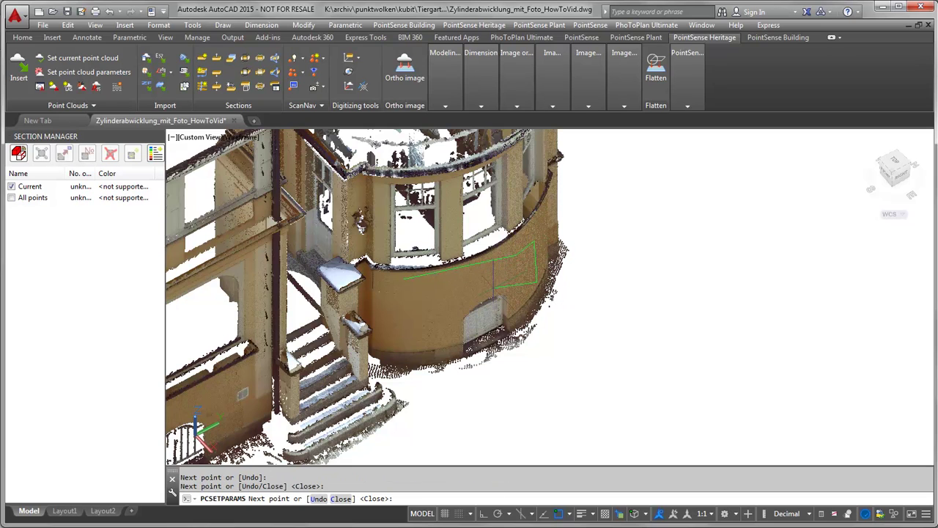
pyautogui.click(490, 292)
pyautogui.rightClick(412, 315)
pyautogui.click(423, 323)
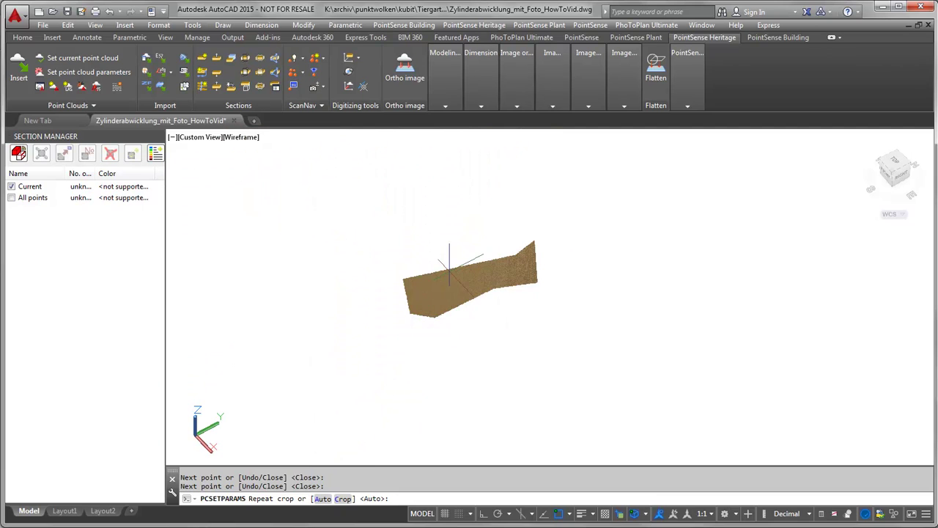
# Crop the patch again from above with a closed polygon around the wall arc, excluding stray points, and accept the auto-measured parameters
pyautogui.moveTo(451, 287)
pyautogui.keyDown('shift'); pyautogui.mouseDown(button='middle')
pyautogui.moveTo(463, 371)
pyautogui.moveTo(471, 387)
pyautogui.moveTo(506, 388)
pyautogui.moveTo(461, 406)
pyautogui.moveTo(447, 389)
pyautogui.mouseUp(button='middle'); pyautogui.keyUp('shift')
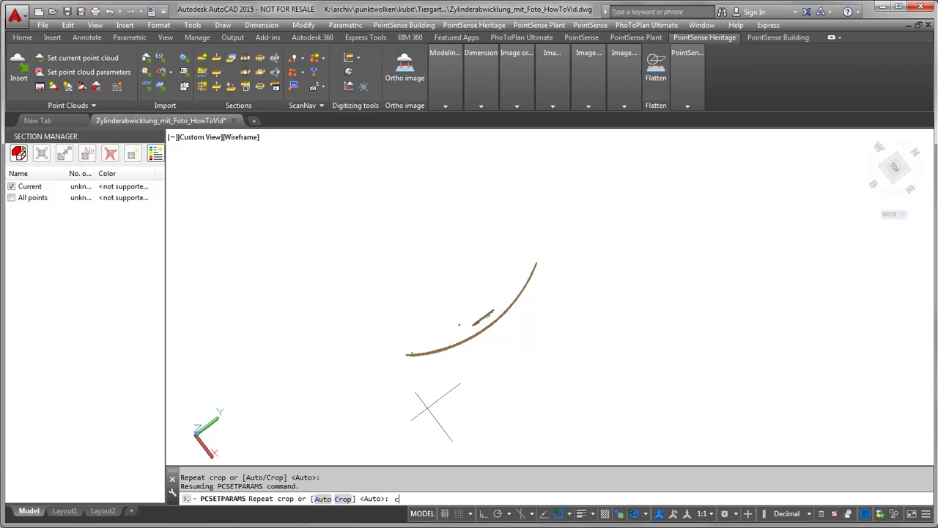
pyautogui.press('Return')
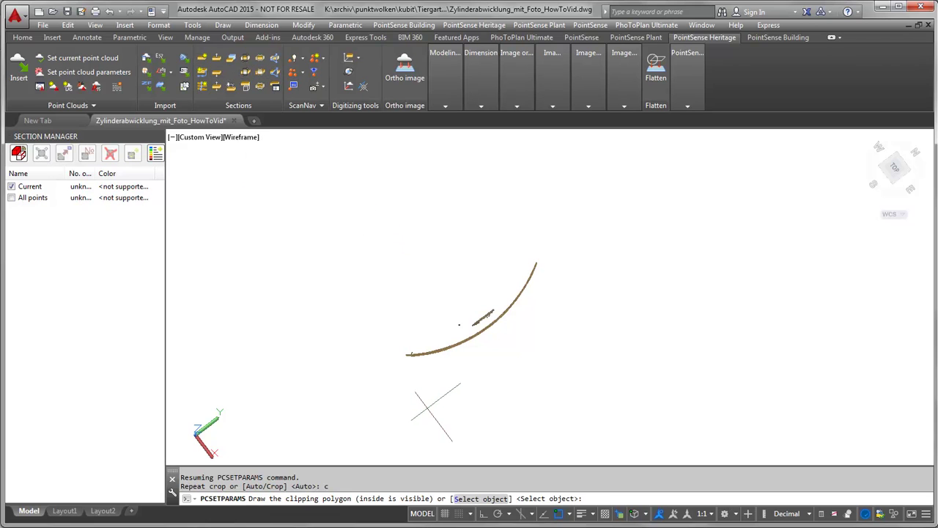
pyautogui.click(416, 356)
pyautogui.click(418, 357)
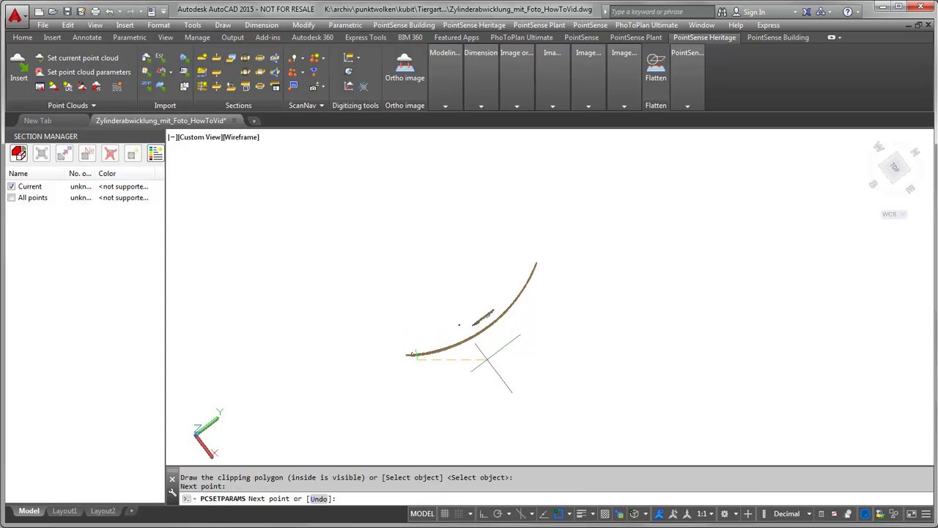
pyautogui.click(489, 354)
pyautogui.click(553, 257)
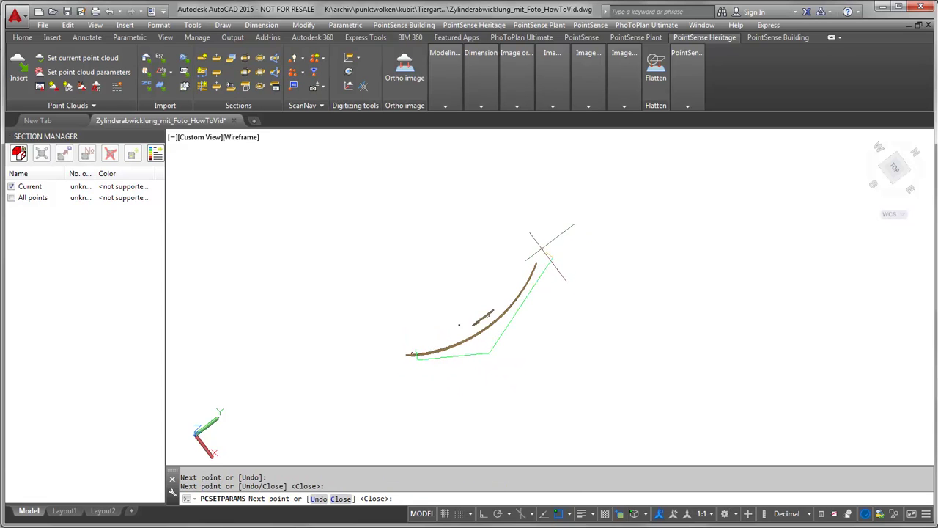
pyautogui.click(541, 250)
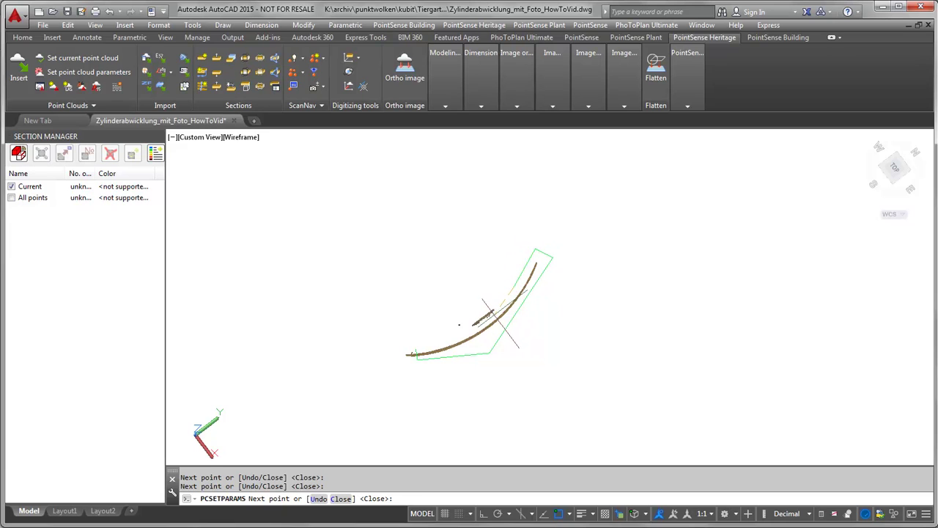
pyautogui.click(480, 315)
pyautogui.rightClick(420, 351)
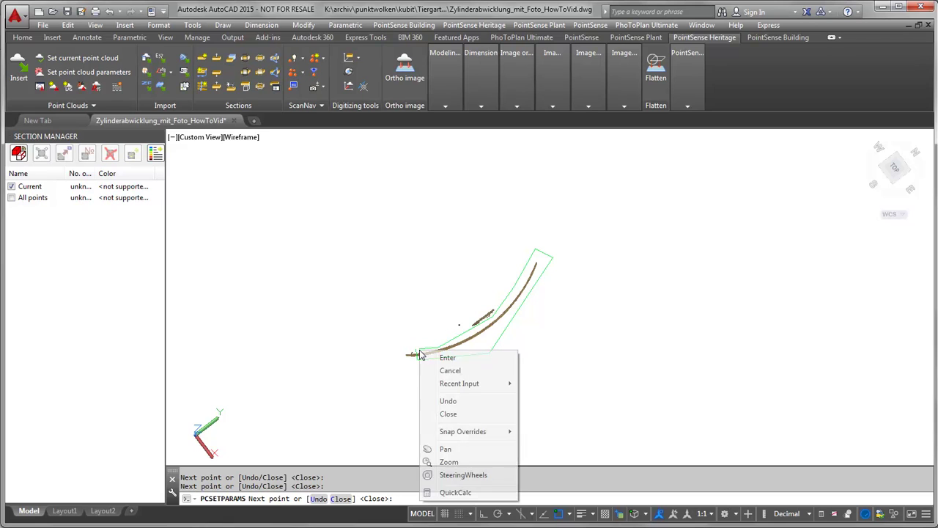
pyautogui.click(449, 414)
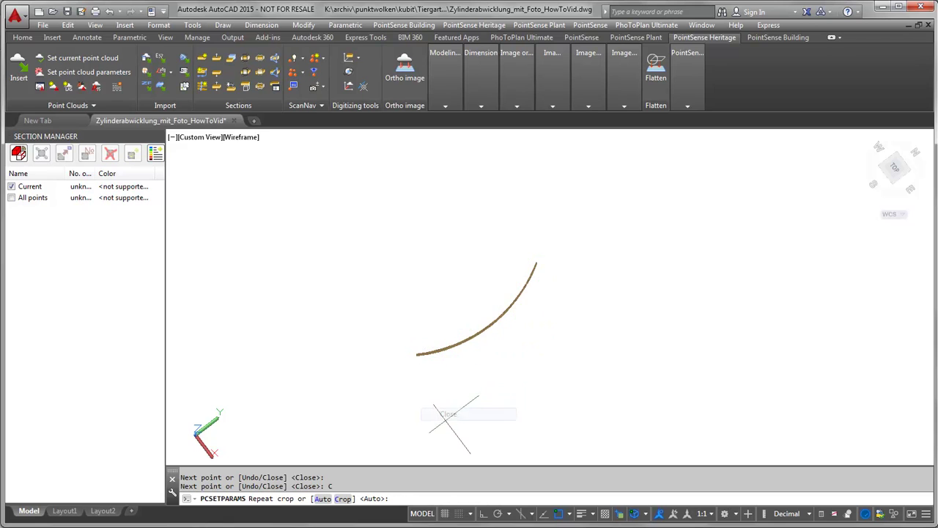
pyautogui.press('Return')
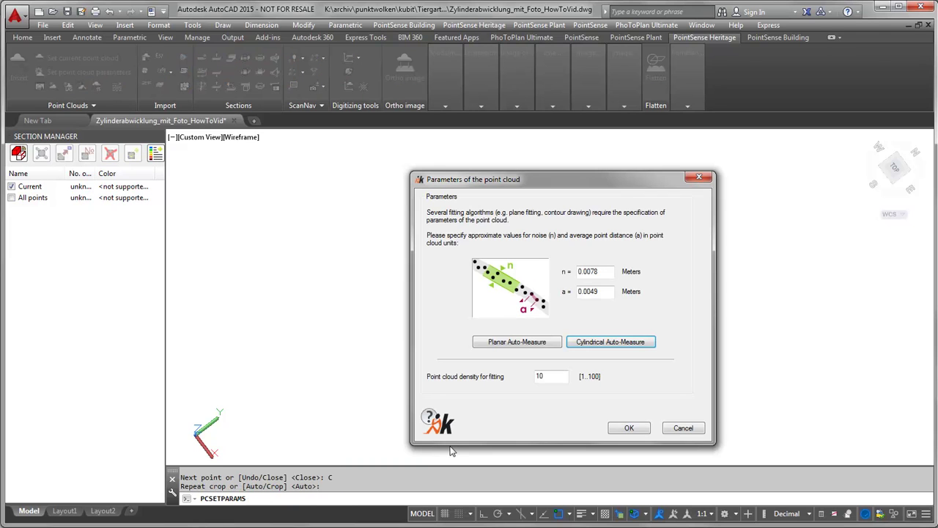
pyautogui.click(628, 429)
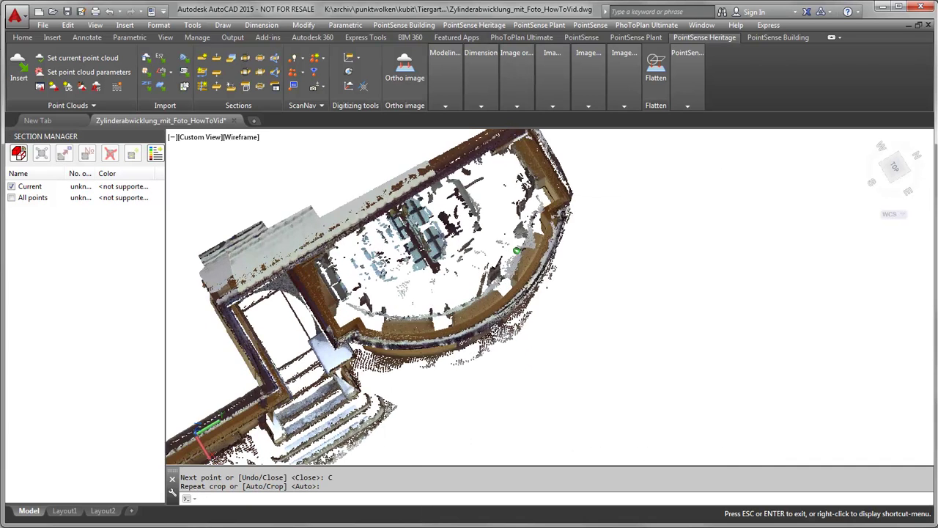
# Fit a cylinder using 2 click points, one low and one higher on the round bay's lower wall
pyautogui.keyDown('shift'); pyautogui.moveTo(517, 251); pyautogui.dragTo(488, 274, button='middle'); pyautogui.keyUp('shift')
pyautogui.press('Return')
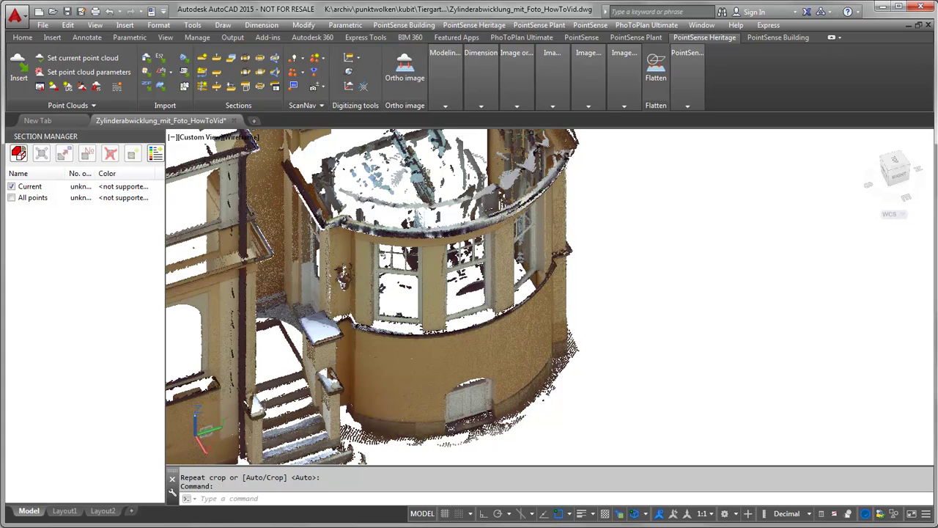
pyautogui.moveTo(457, 99)
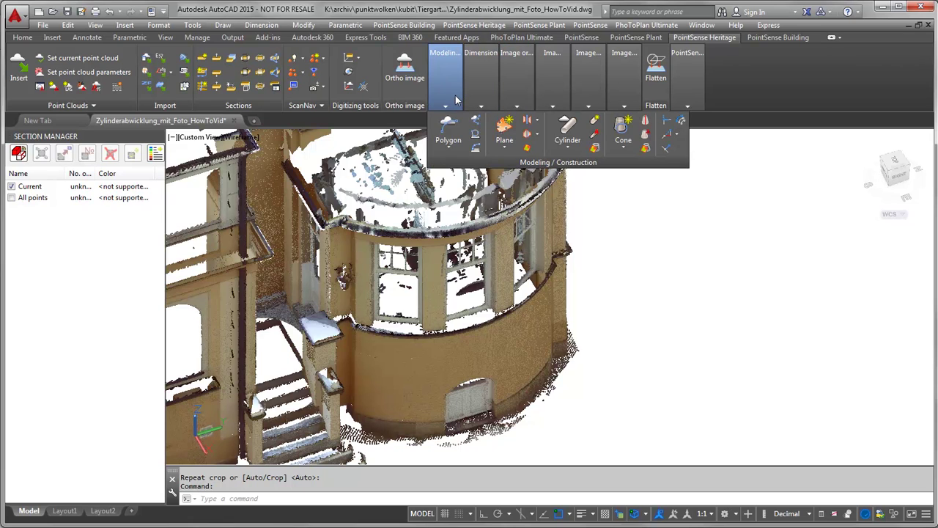
pyautogui.click(566, 153)
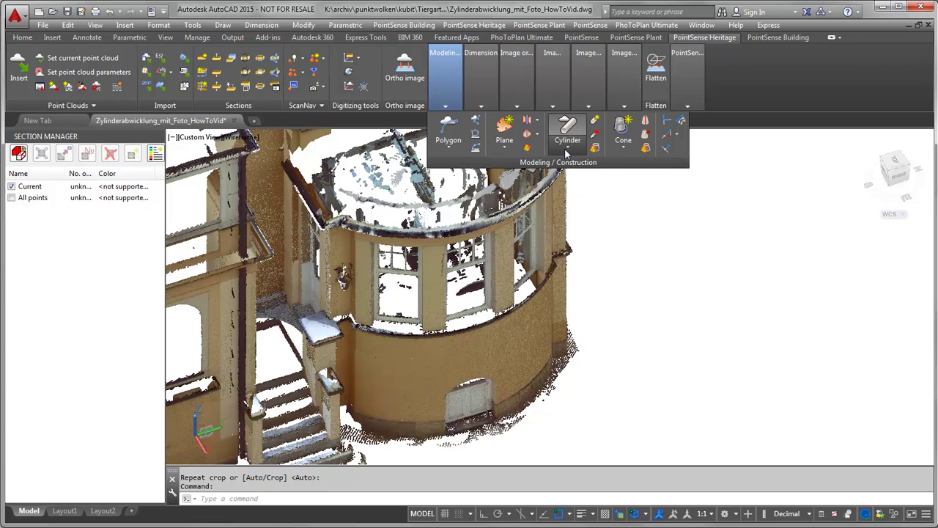
pyautogui.click(566, 153)
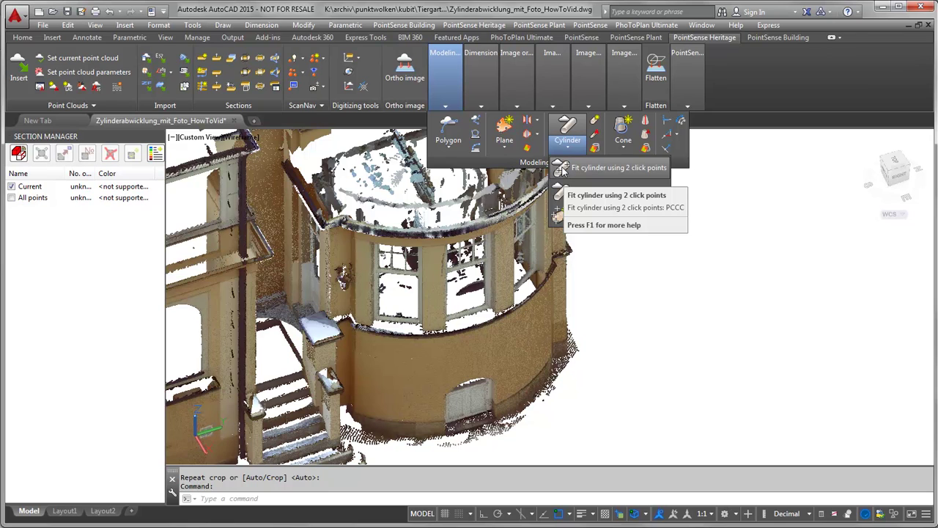
pyautogui.click(562, 168)
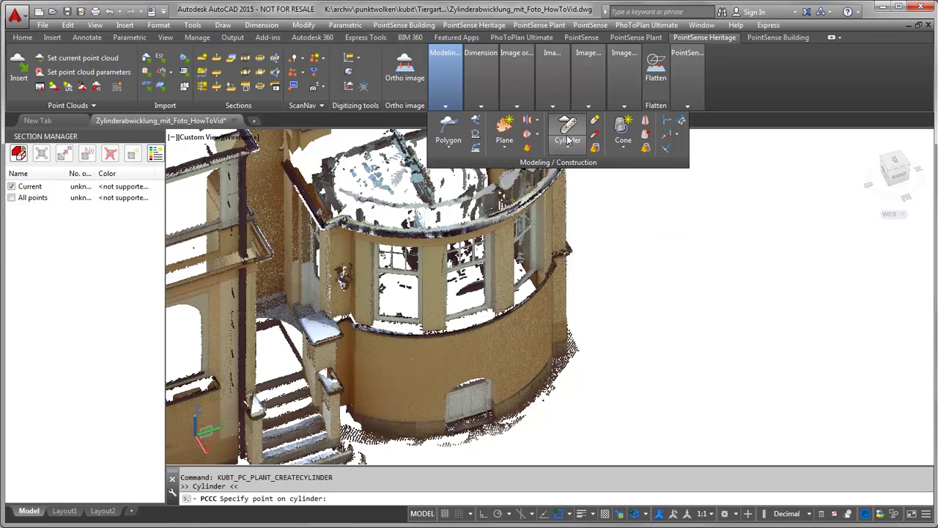
pyautogui.click(406, 403)
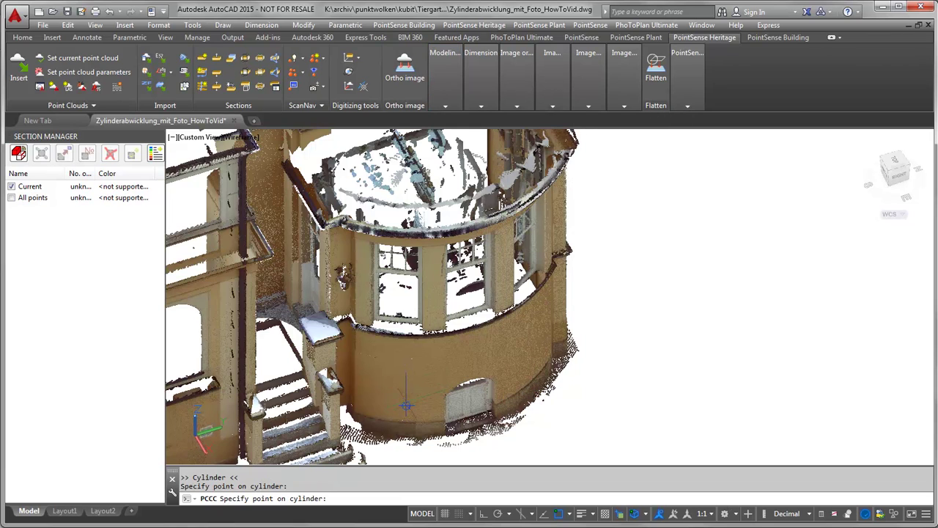
pyautogui.click(404, 349)
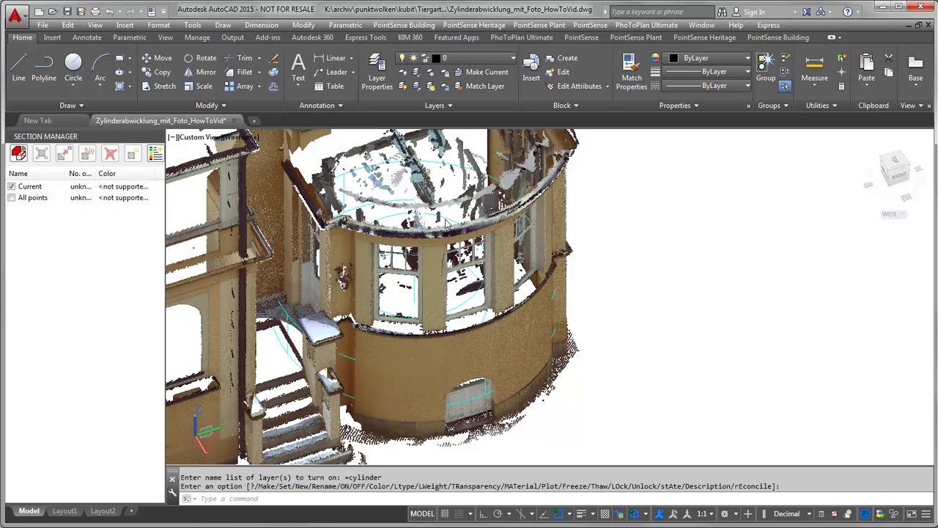
# Check the fitted cylinder against the building and hide the Current section of the point cloud
pyautogui.keyDown('shift'); pyautogui.moveTo(452, 211); pyautogui.dragTo(457, 249, button='middle'); pyautogui.keyUp('shift')
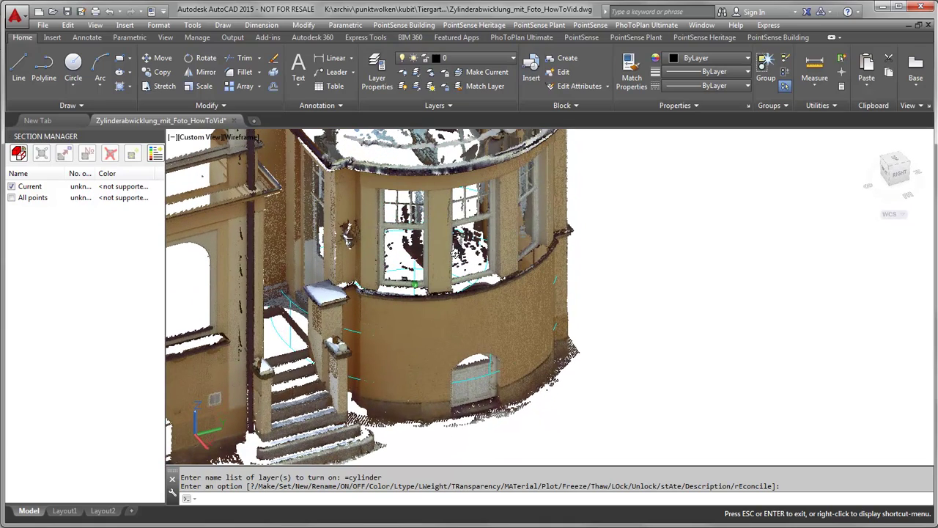
pyautogui.press('Escape')
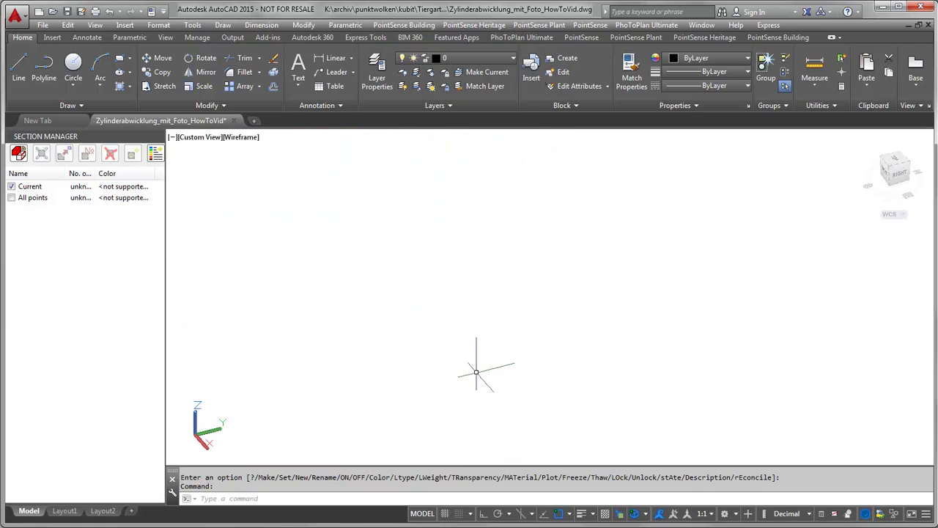
pyautogui.middleClick(476, 372)
pyautogui.middleClick(476, 373)
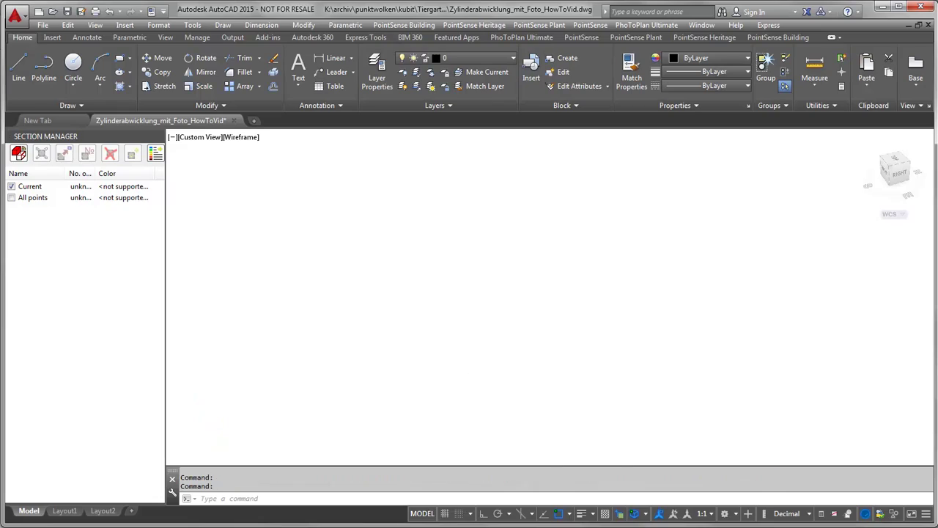
pyautogui.scroll(2, 629, 369)
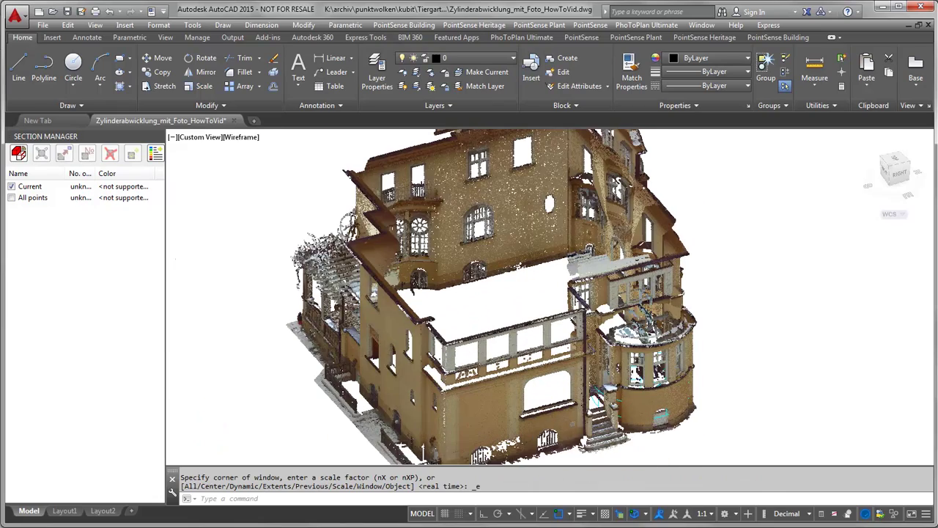
pyautogui.scroll(2, 659, 377)
pyautogui.scroll(-3, 629, 349)
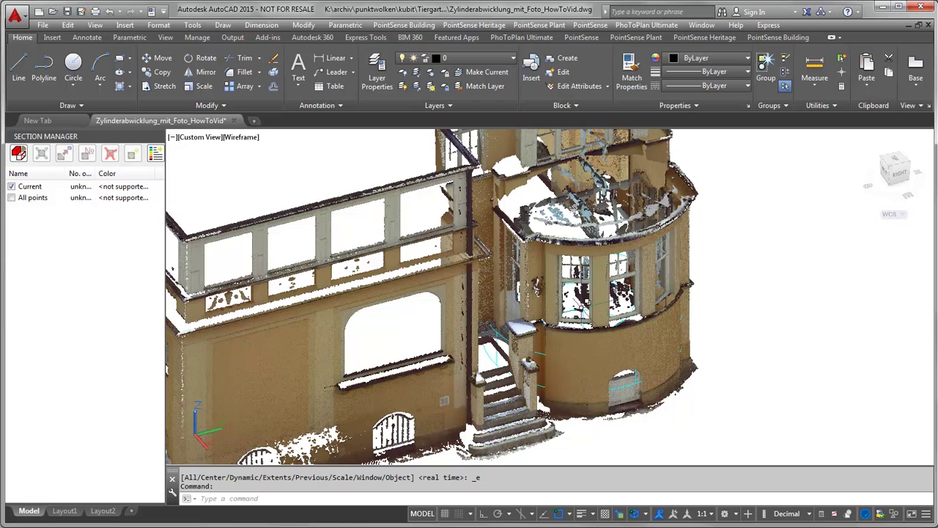
pyautogui.click(11, 187)
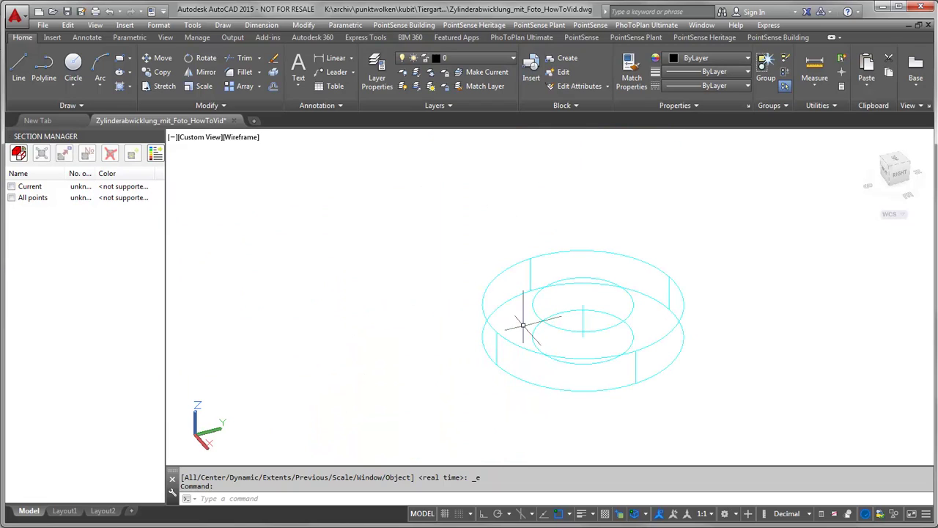
# Stretch the fitted cylinder's lower end down to the base of the round bay, showing the Current section as reference
pyautogui.click(583, 319)
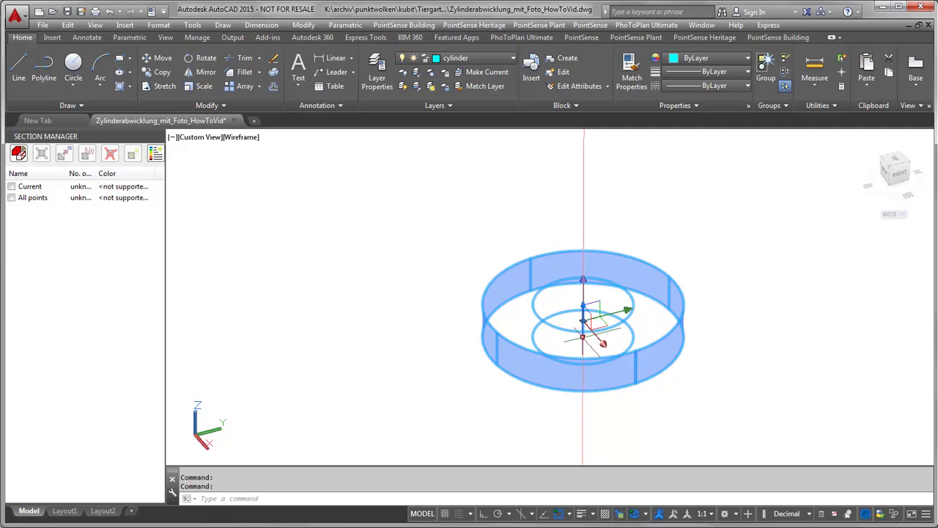
pyautogui.click(583, 337)
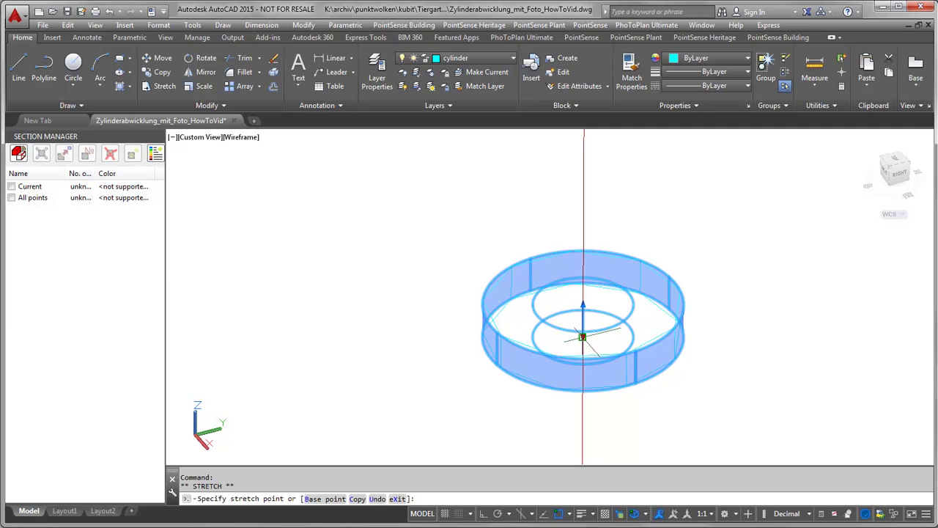
pyautogui.click(11, 186)
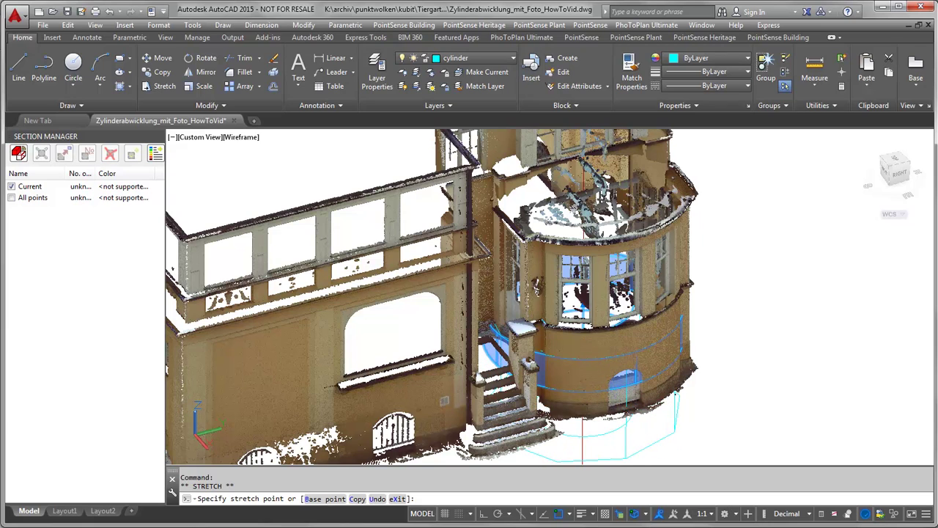
pyautogui.click(636, 412)
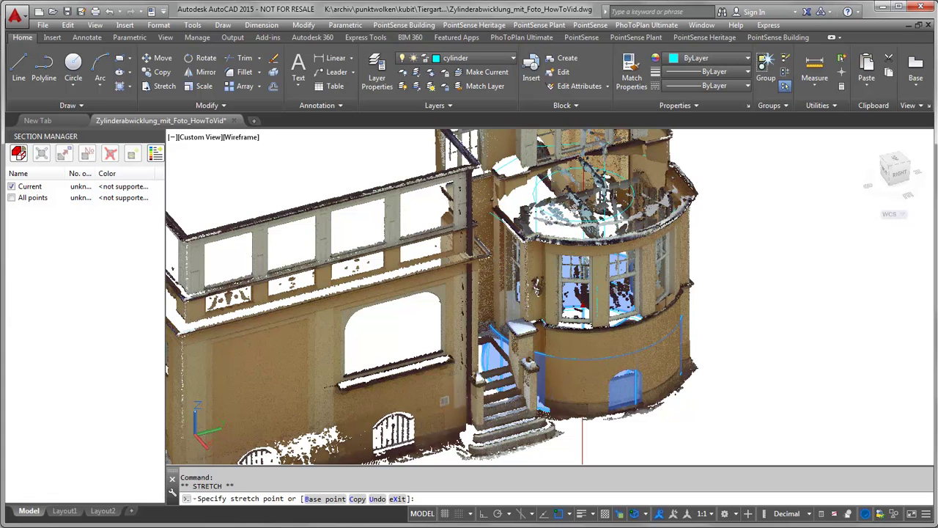
# Stretch the cylinder's upper end up to the bay's roof edge, check its height from the front, and deselect it
pyautogui.click(590, 248)
pyautogui.keyDown('shift'); pyautogui.moveTo(617, 279); pyautogui.dragTo(584, 239, button='middle'); pyautogui.keyUp('shift')
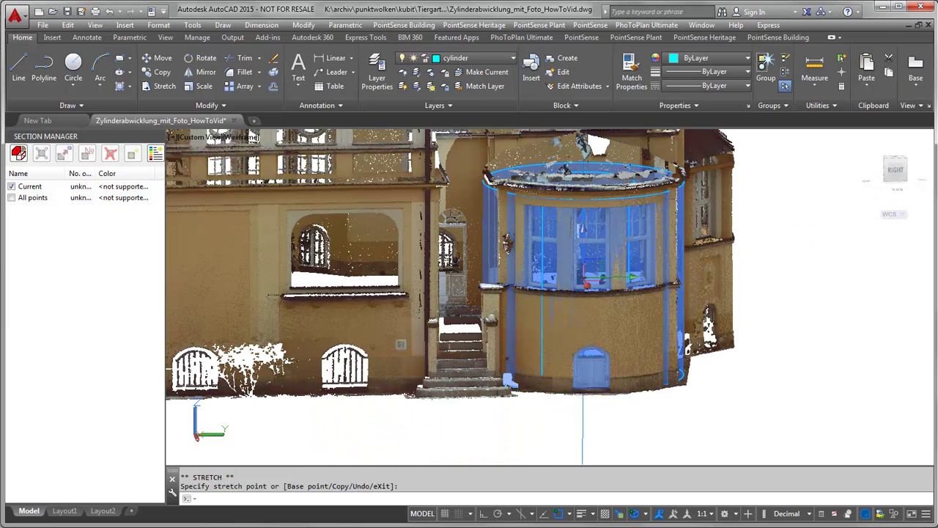
pyautogui.press('Escape')
pyautogui.press('Escape')
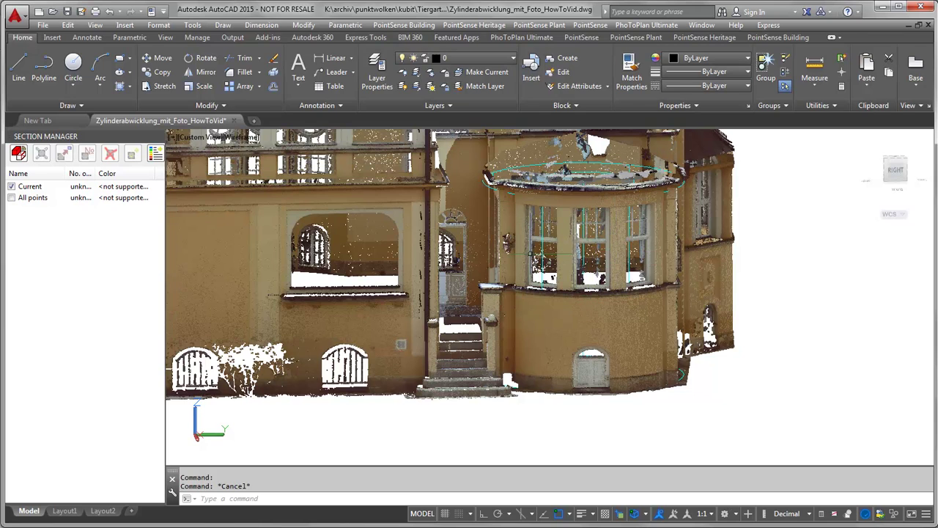
pyautogui.keyDown('shift'); pyautogui.moveTo(571, 250); pyautogui.dragTo(593, 281, button='middle'); pyautogui.keyUp('shift')
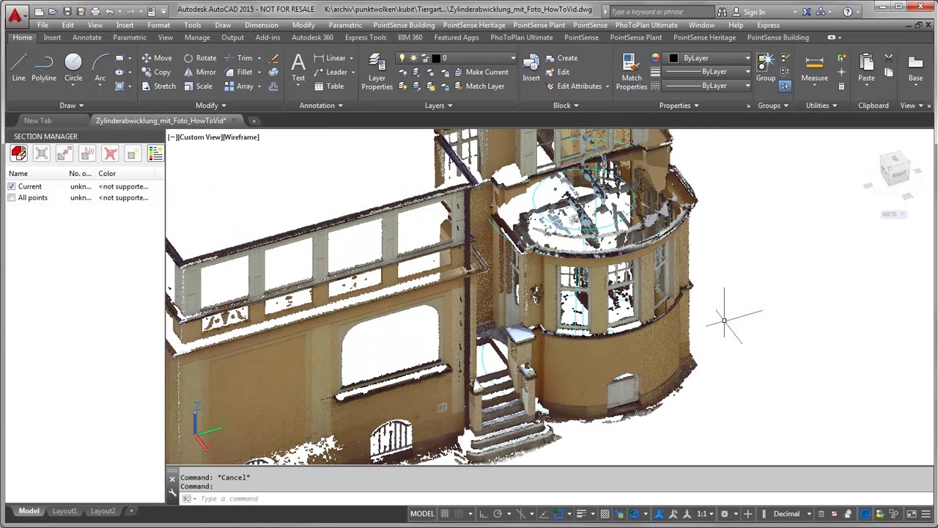
# Load the oriented images DSC_0060_ori_js.ori and DSC_0076_ori_js.ori into the drawing
pyautogui.scroll(-4, 724, 320)
pyautogui.moveTo(724, 320); pyautogui.dragTo(637, 313, button='middle')
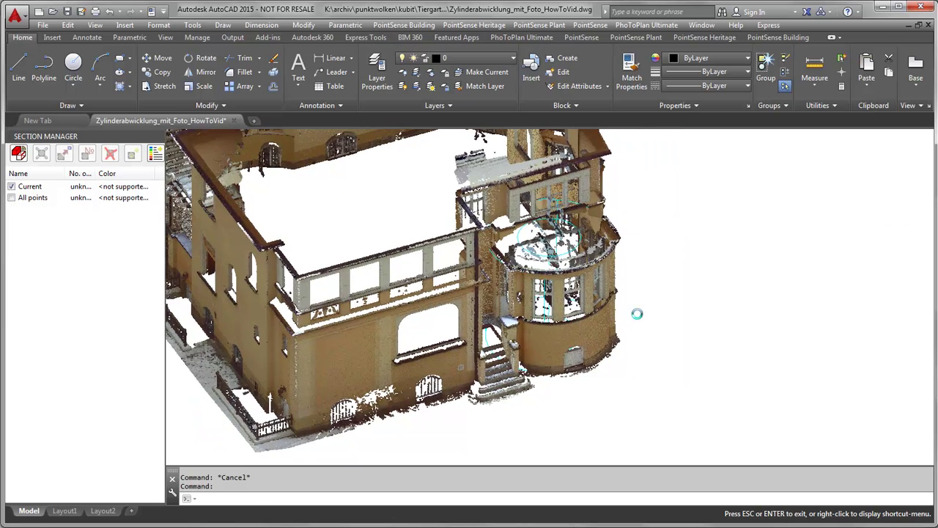
pyautogui.scroll(-3, 637, 313)
pyautogui.scroll(4, 637, 313)
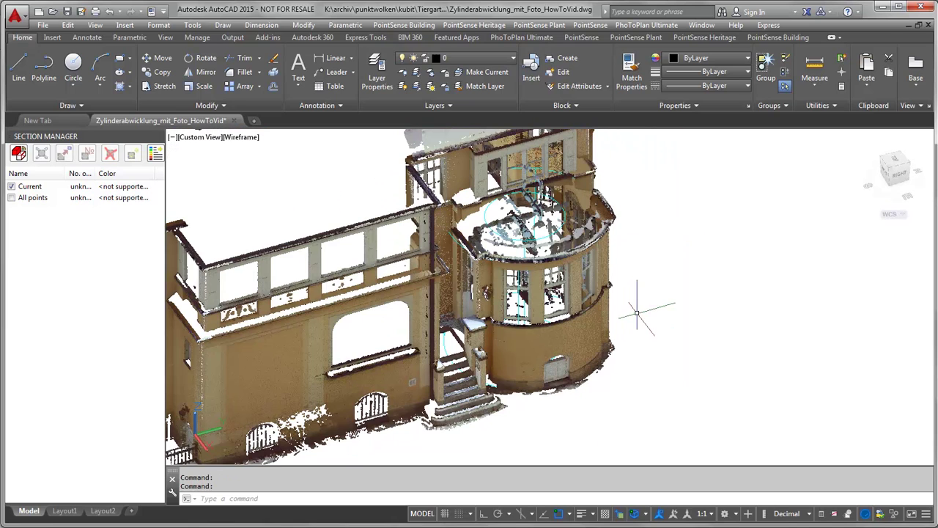
pyautogui.click(707, 38)
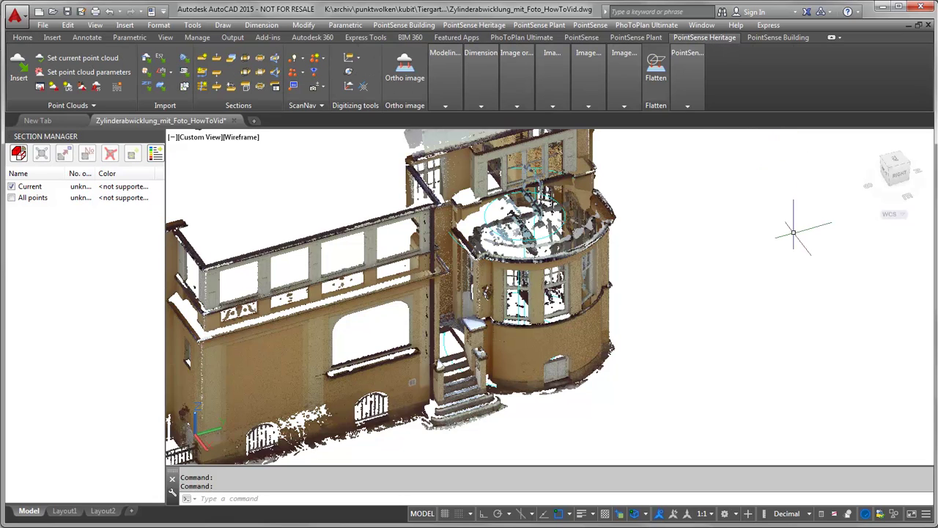
pyautogui.moveTo(532, 85)
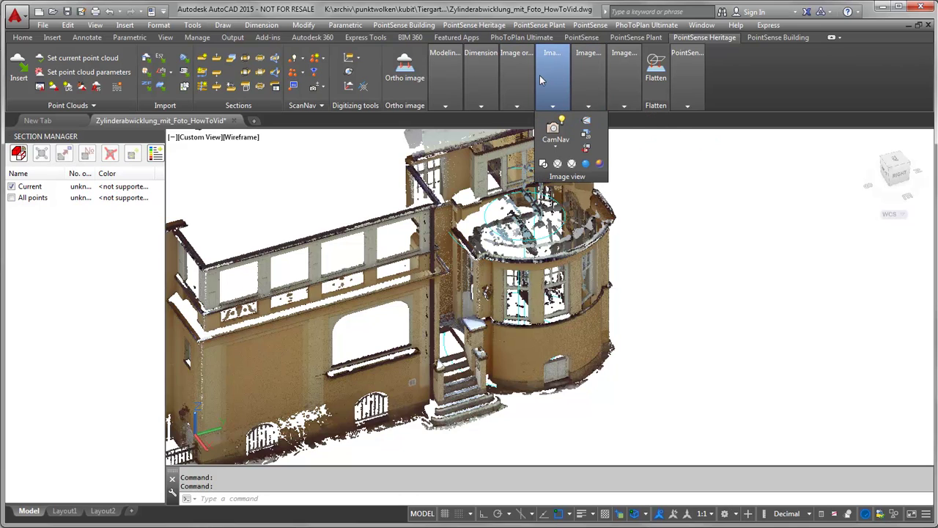
pyautogui.moveTo(618, 82)
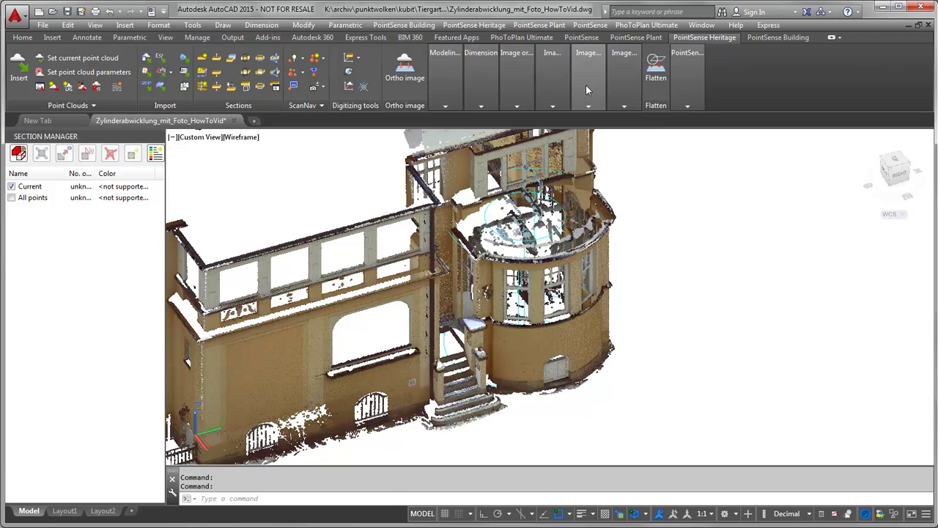
pyautogui.moveTo(585, 88)
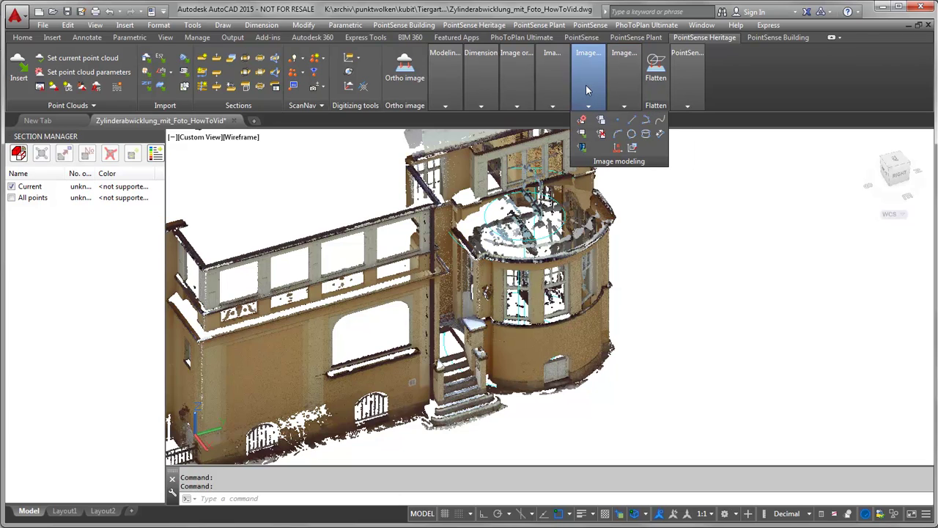
pyautogui.click(582, 135)
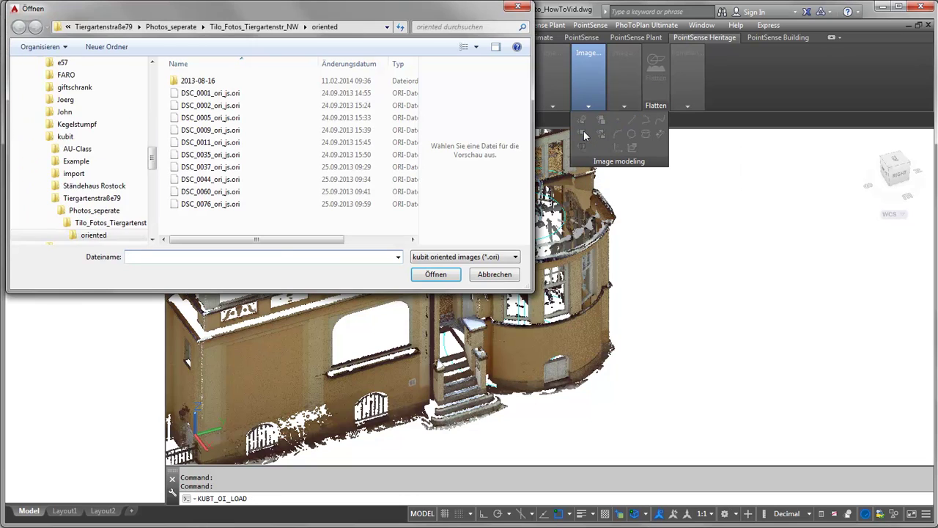
pyautogui.click(263, 193)
pyautogui.keyDown('ctrl'); pyautogui.click(213, 204); pyautogui.keyUp('ctrl')
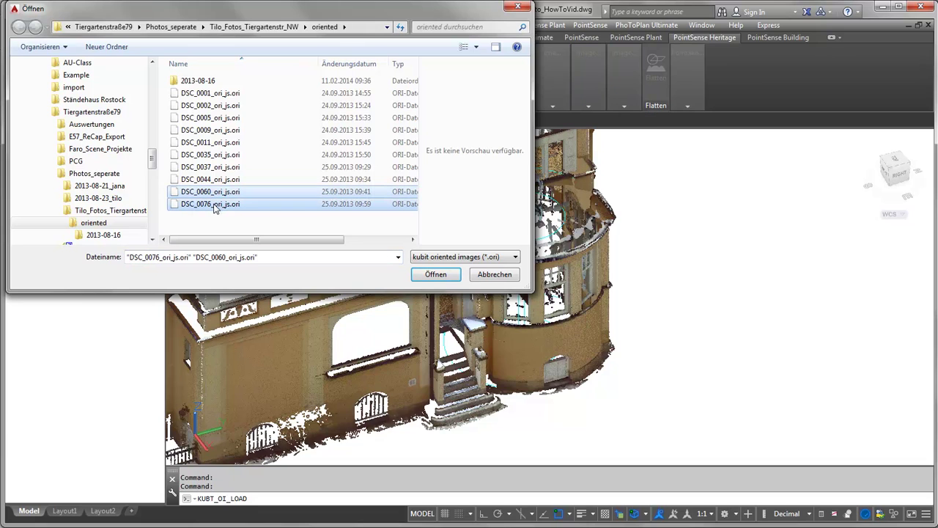
pyautogui.click(437, 275)
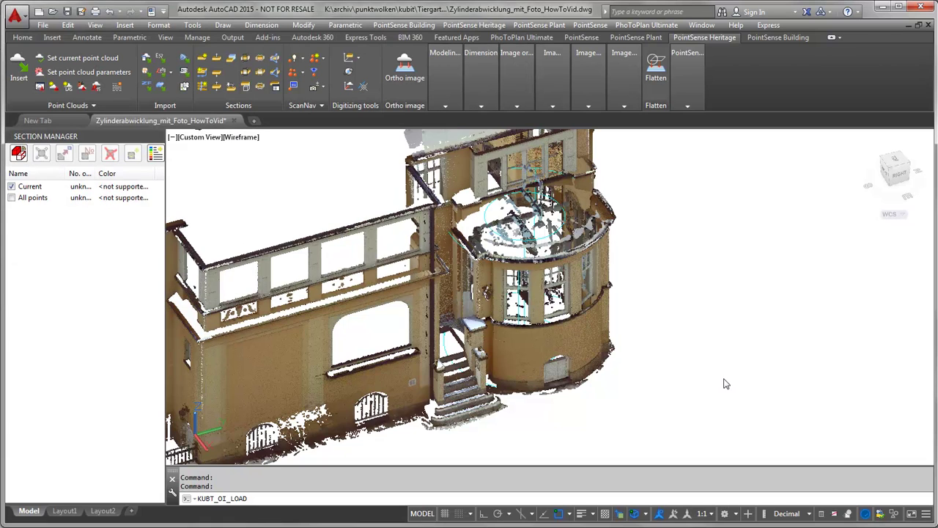
pyautogui.click(716, 402)
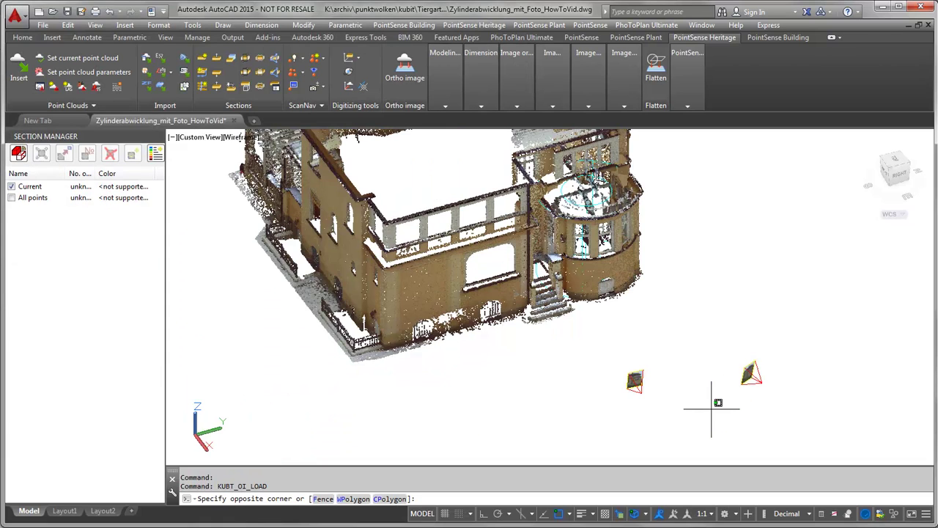
pyautogui.click(708, 389)
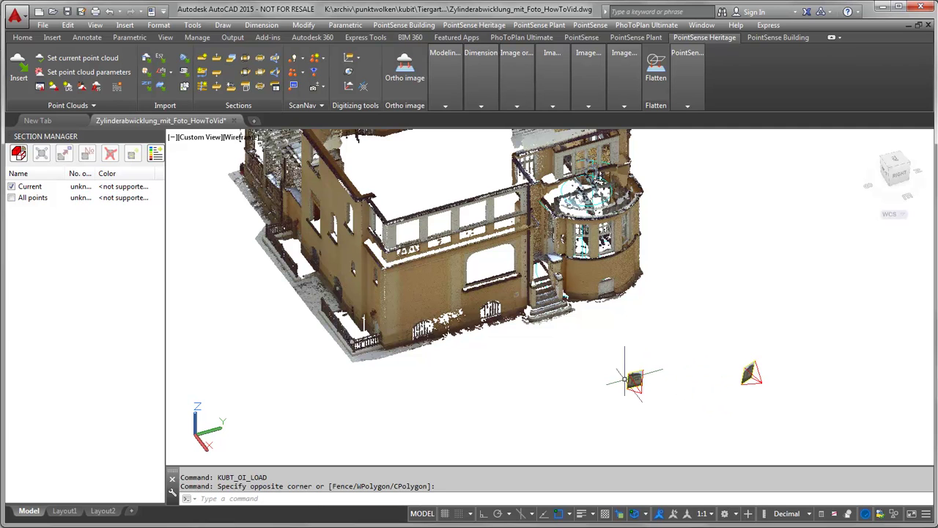
# Examine the two loaded oriented photos in front of the building and how they show the round bay
pyautogui.scroll(2, 635, 379)
pyautogui.scroll(2, 635, 379)
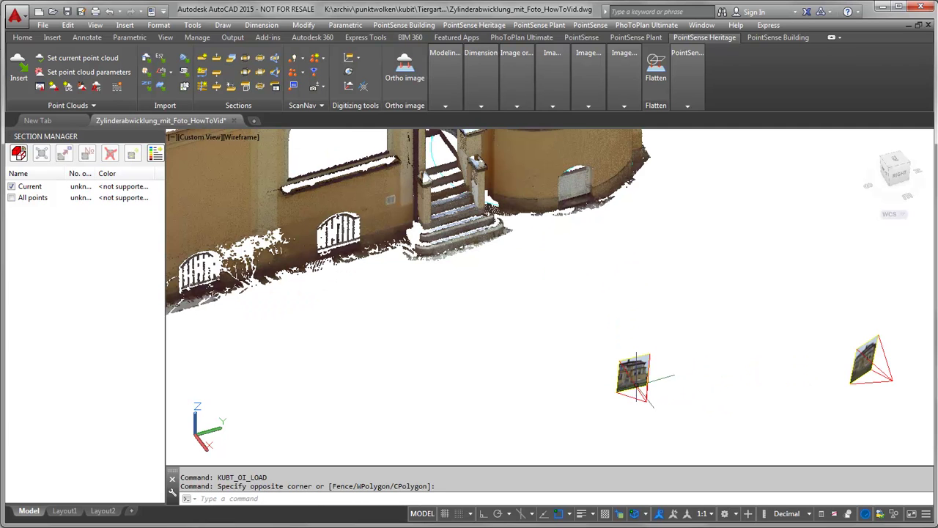
pyautogui.keyDown('shift'); pyautogui.moveTo(636, 385); pyautogui.dragTo(634, 374, button='middle'); pyautogui.keyUp('shift')
pyautogui.scroll(5, 634, 374)
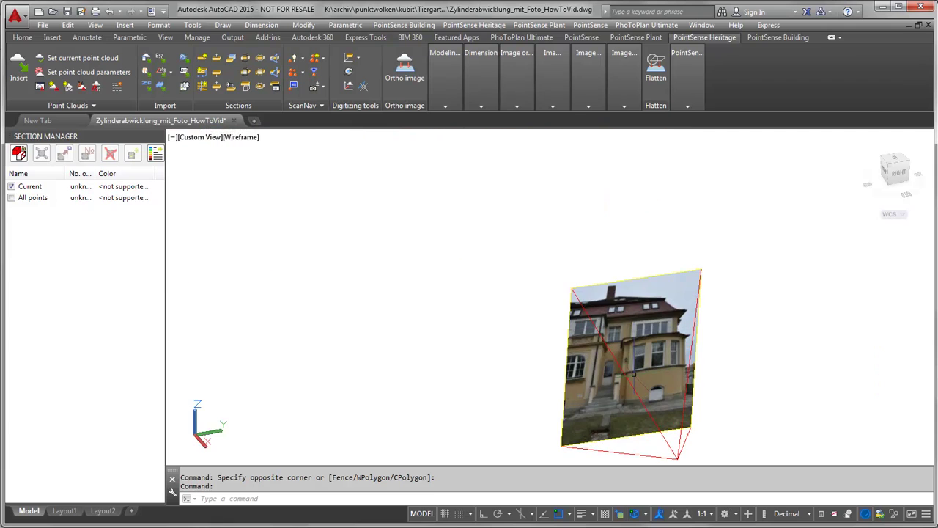
pyautogui.scroll(-8, 634, 374)
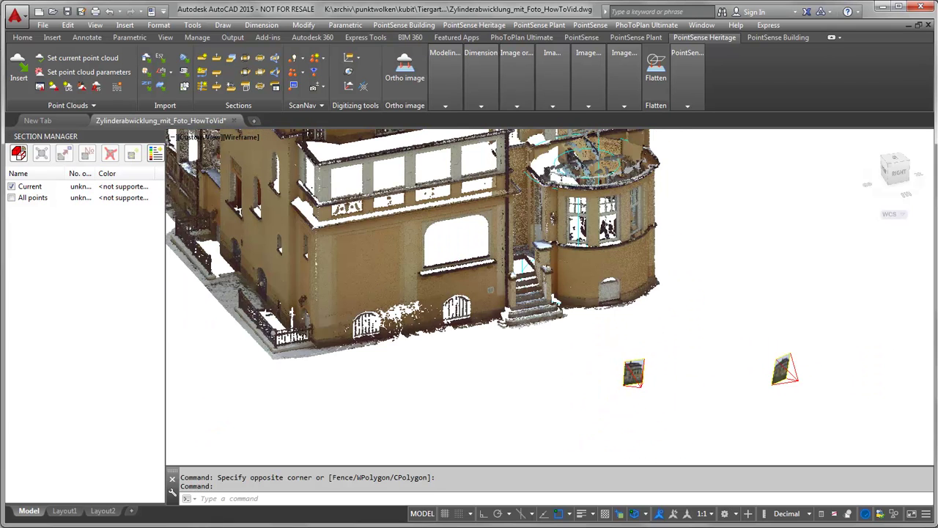
pyautogui.scroll(6, 781, 374)
pyautogui.scroll(-4, 781, 374)
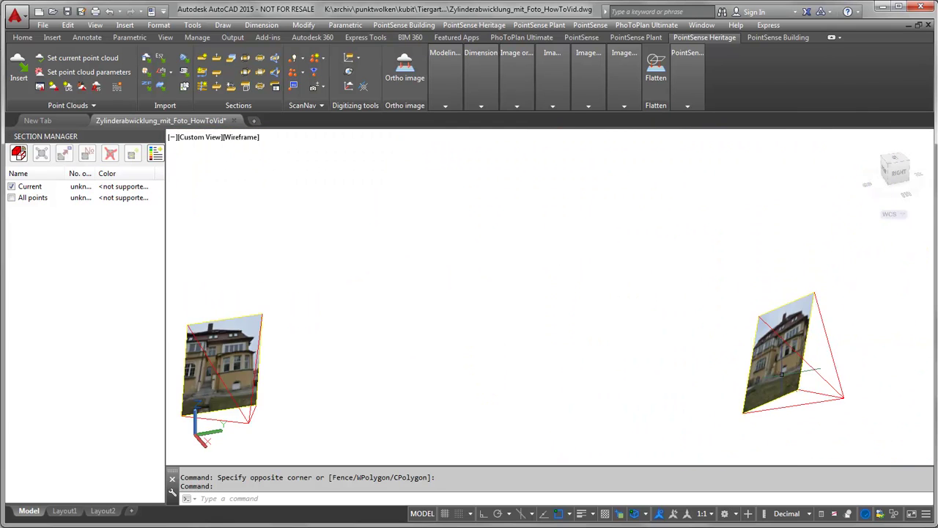
pyautogui.scroll(-4, 781, 374)
pyautogui.scroll(7, 430, 375)
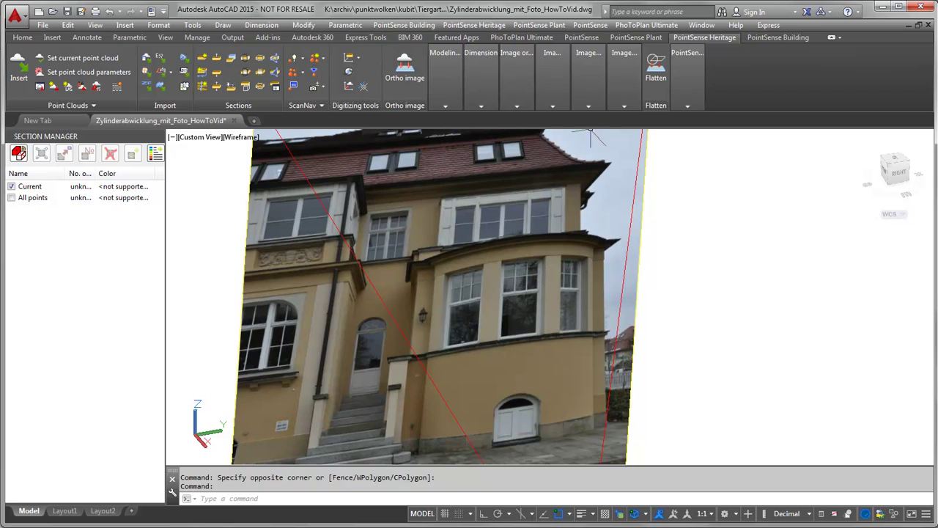
# Select the enlarged oriented photo for the Clip image command and hide the Current section of the point cloud
pyautogui.click(620, 103)
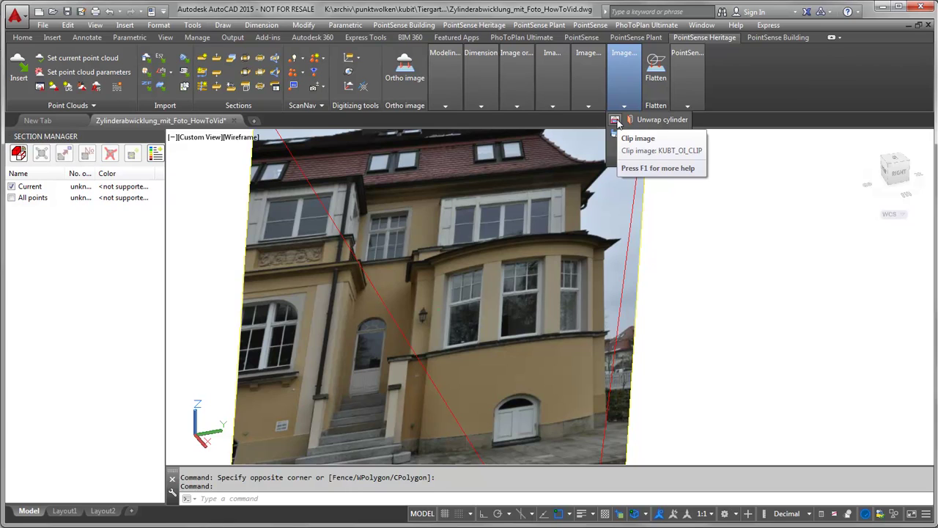
pyautogui.click(617, 121)
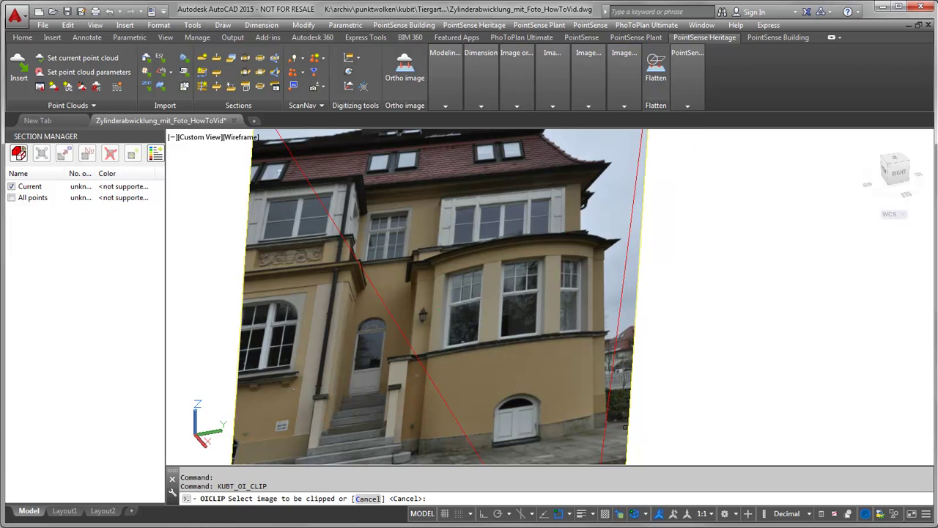
pyautogui.click(628, 425)
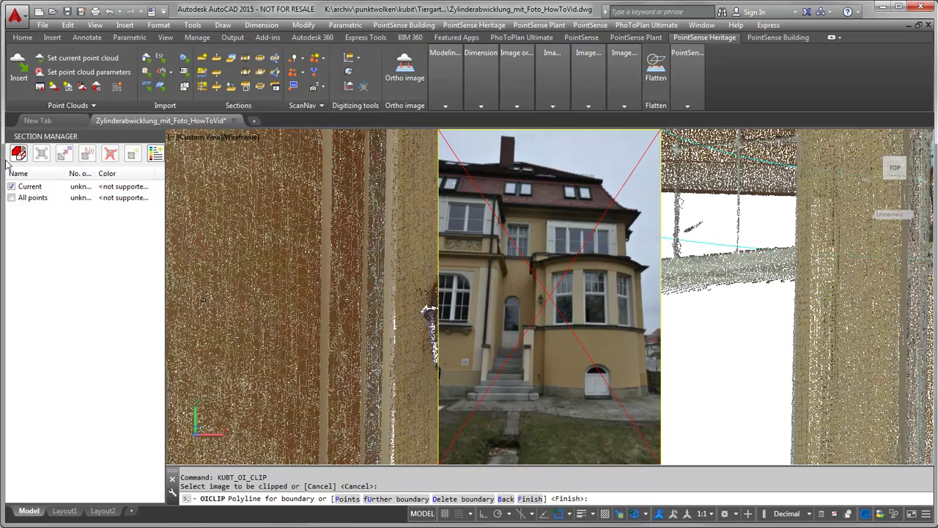
pyautogui.click(11, 187)
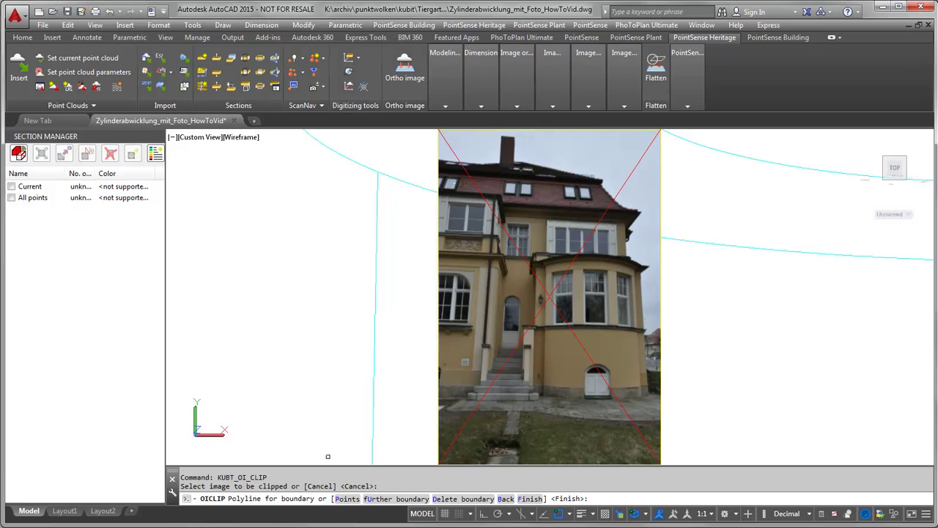
# Clip the photo to the round bay with a closed six-point boundary along its side edges, roof edge and base
pyautogui.click(348, 498)
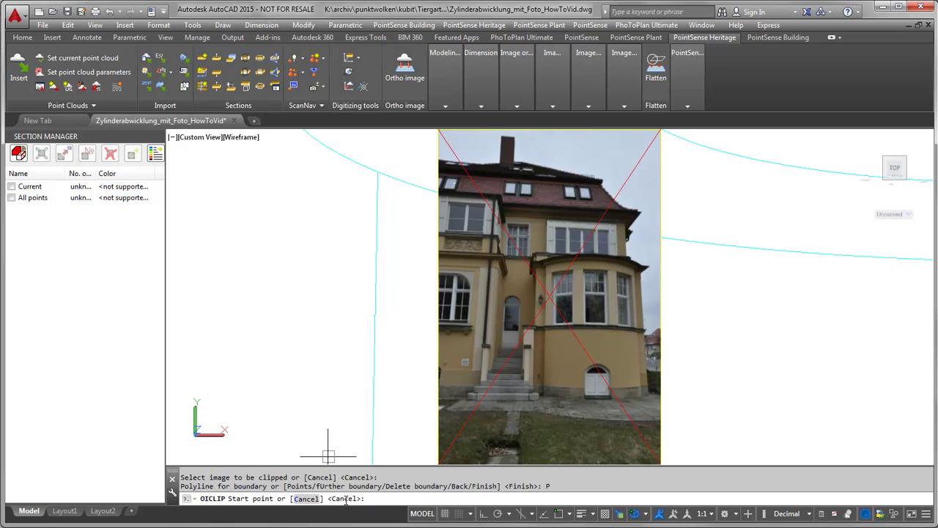
pyautogui.click(540, 397)
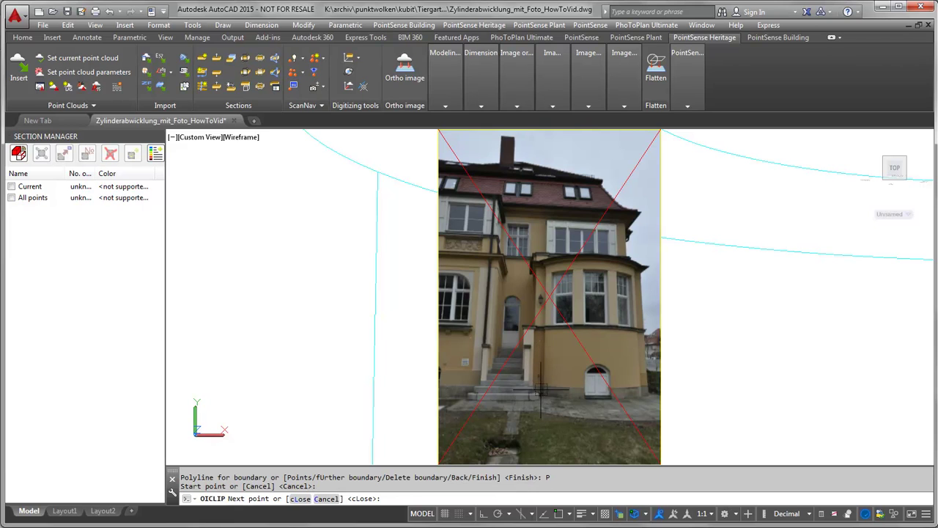
pyautogui.click(542, 258)
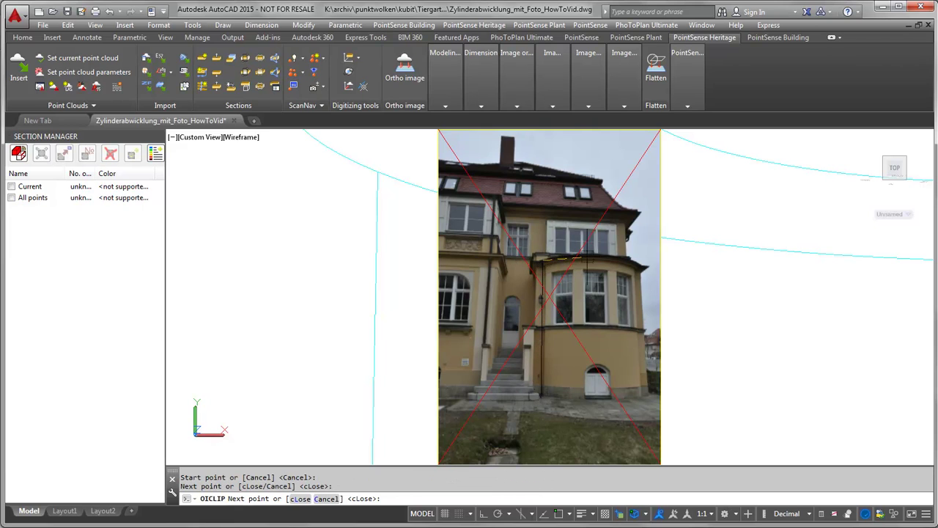
pyautogui.click(611, 258)
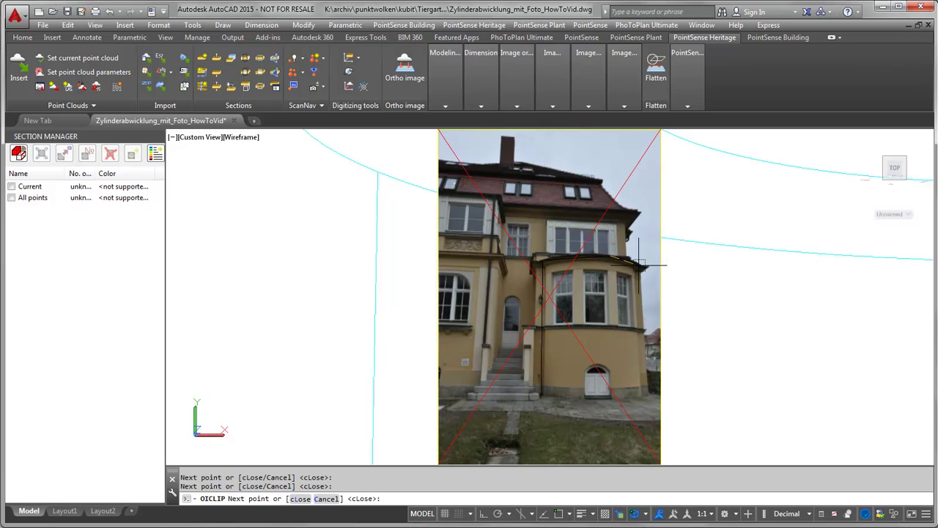
pyautogui.click(639, 265)
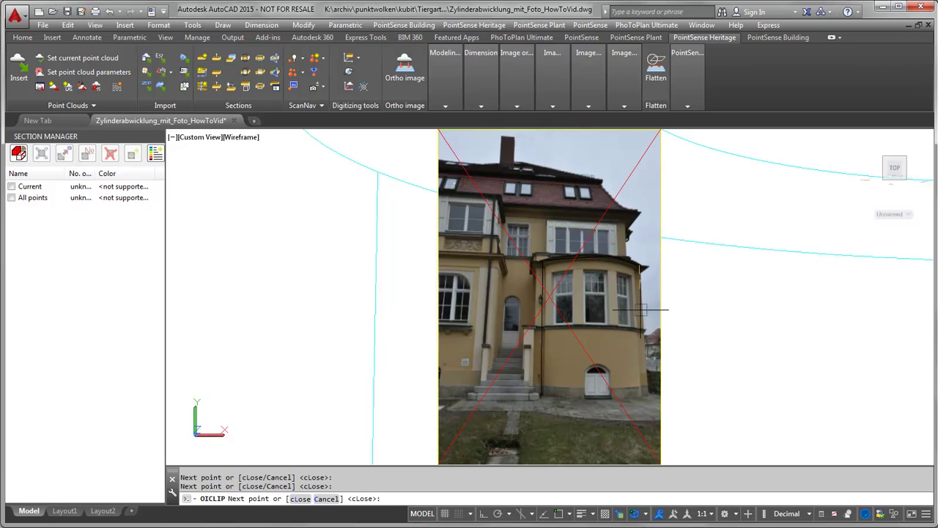
pyautogui.click(645, 399)
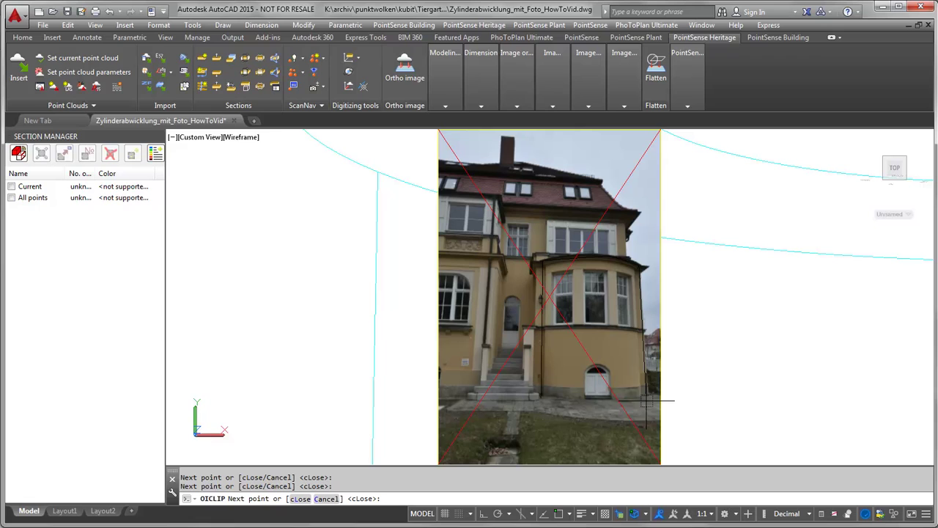
pyautogui.click(597, 402)
pyautogui.rightClick(586, 404)
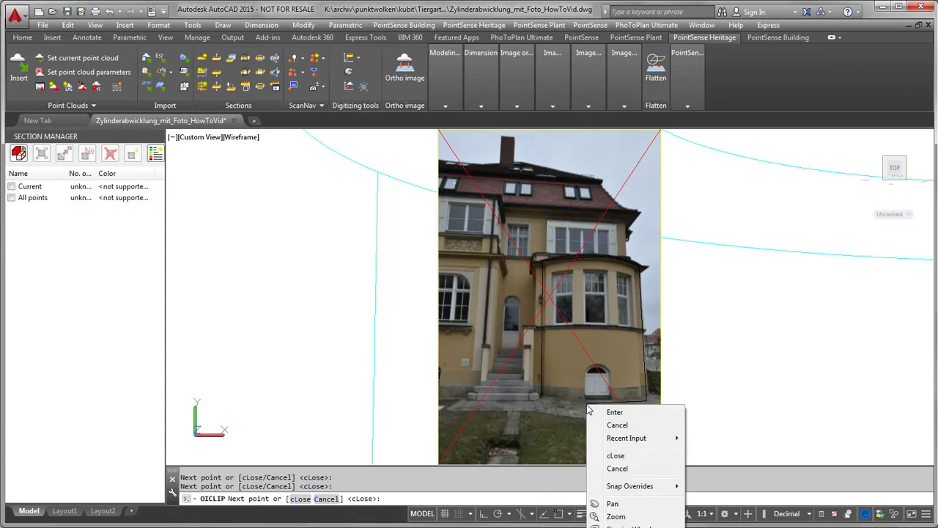
pyautogui.click(616, 456)
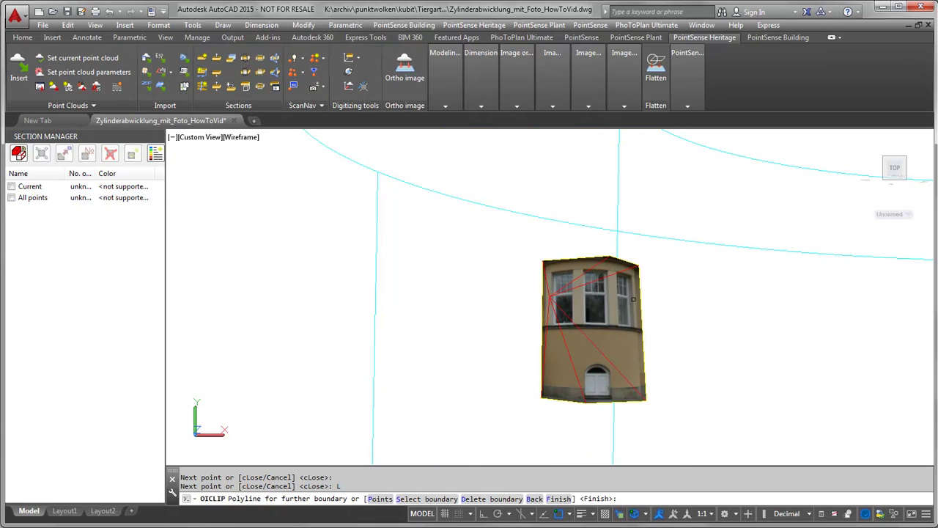
# Finish the clipping of the first photo and start a point-by-point clip boundary on the second oriented photo
pyautogui.press('Return')
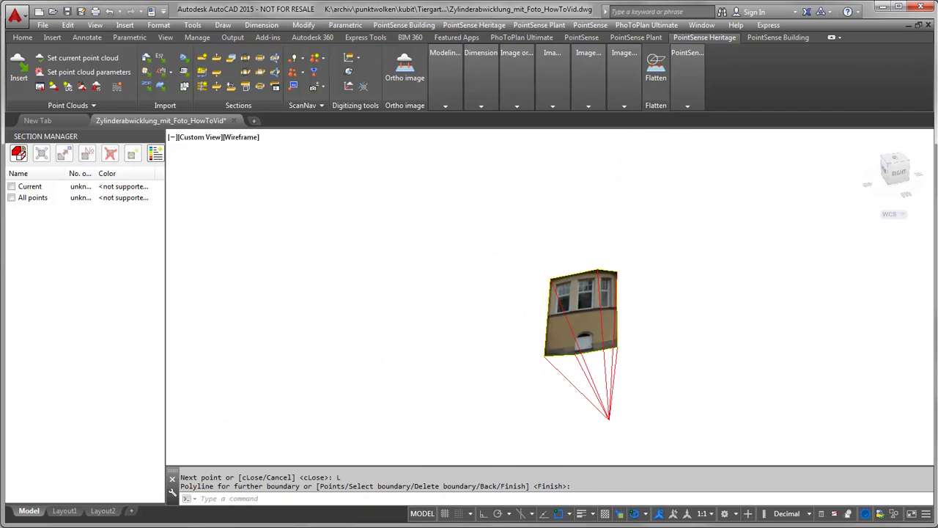
pyautogui.keyDown('shift'); pyautogui.moveTo(627, 291); pyautogui.dragTo(743, 292, button='middle'); pyautogui.keyUp('shift')
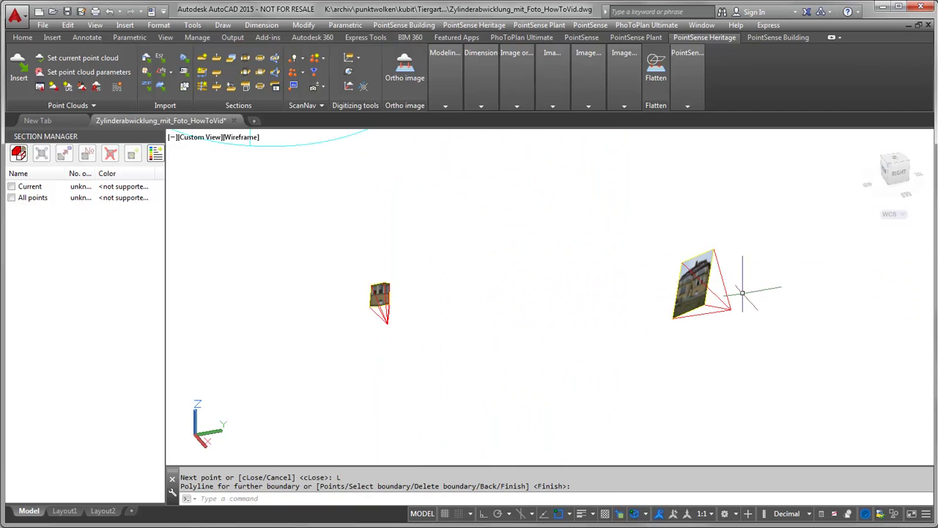
pyautogui.press('Return')
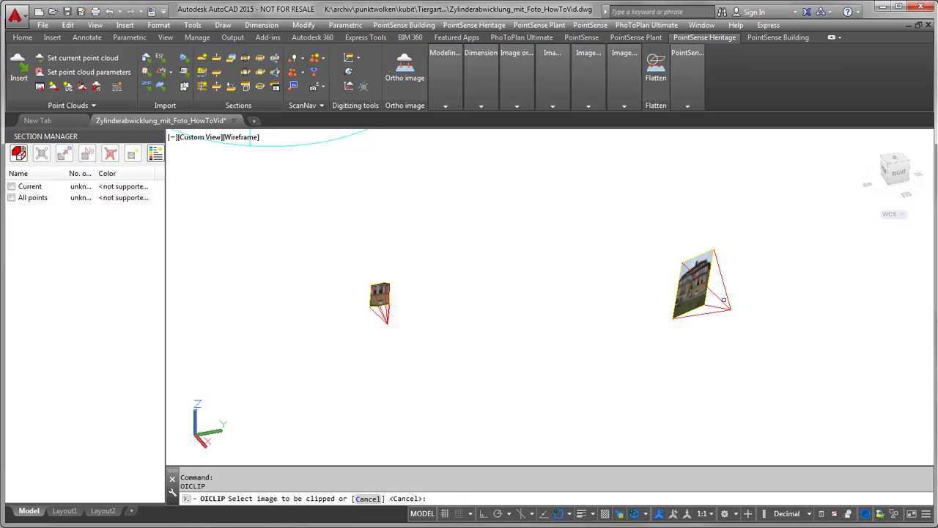
pyautogui.click(720, 301)
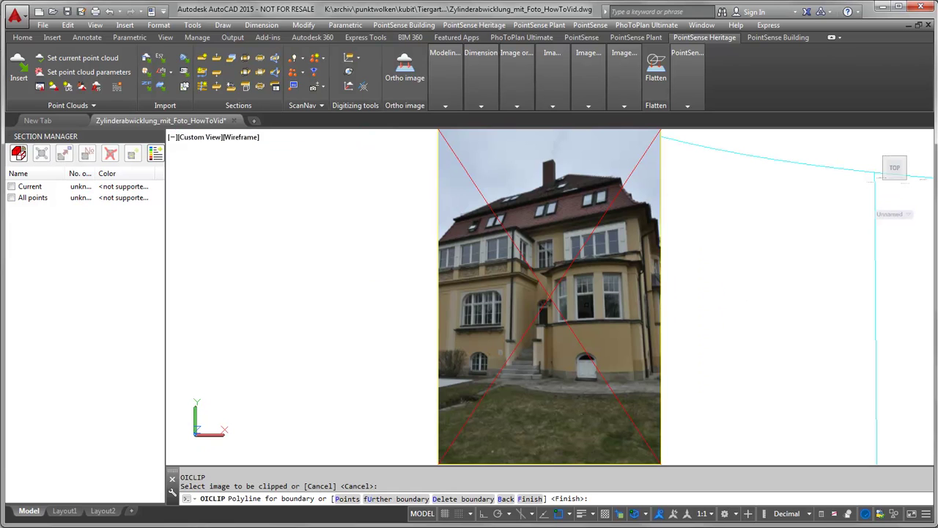
pyautogui.write('p')
pyautogui.press('Return')
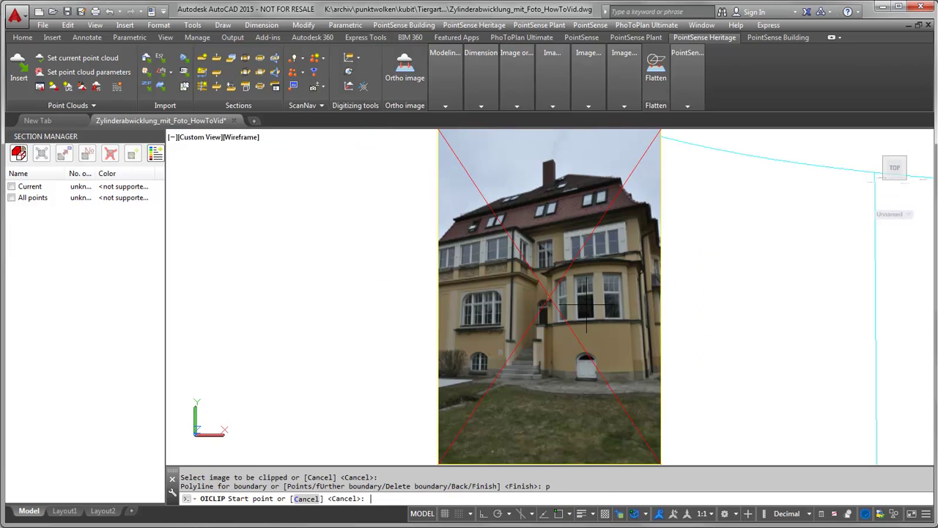
pyautogui.scroll(3, 545, 342)
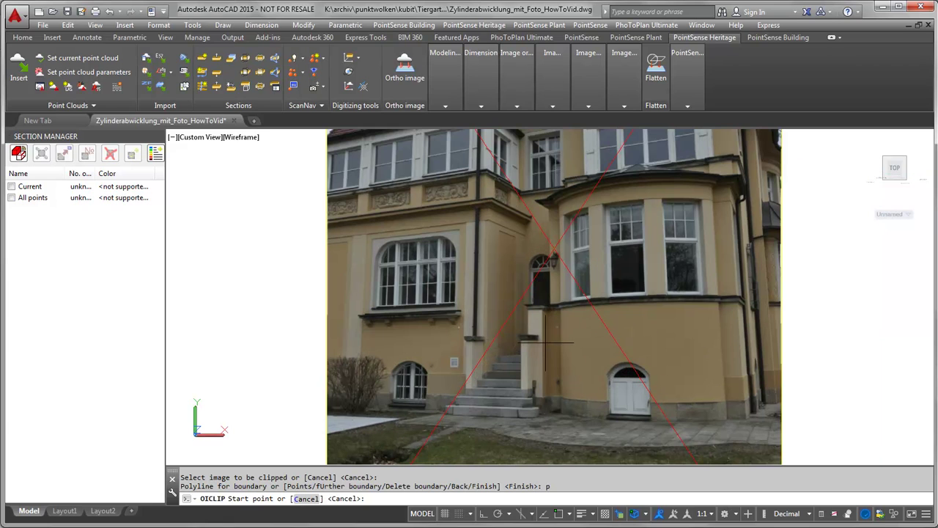
# Clip the second photo to the round bay with a closed six-point boundary along its side edges, roof edge and base
pyautogui.click(557, 421)
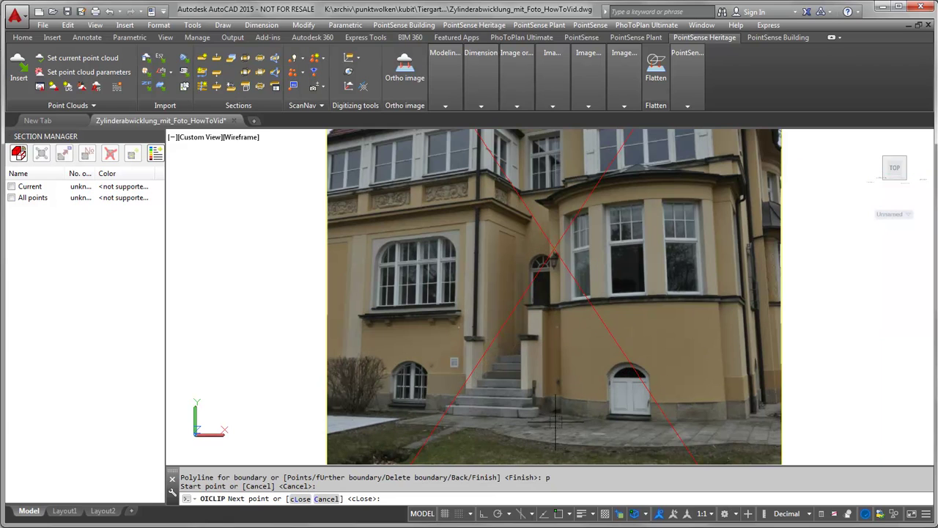
pyautogui.click(556, 198)
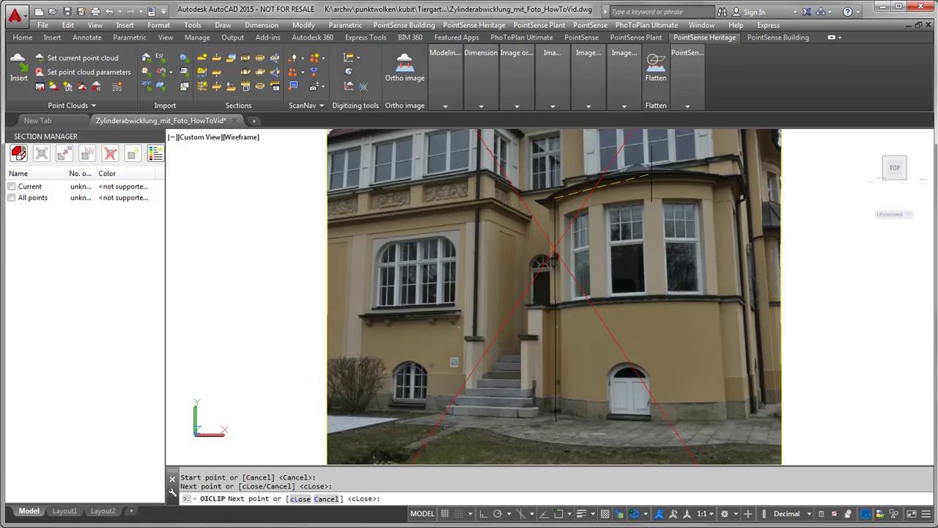
pyautogui.click(715, 180)
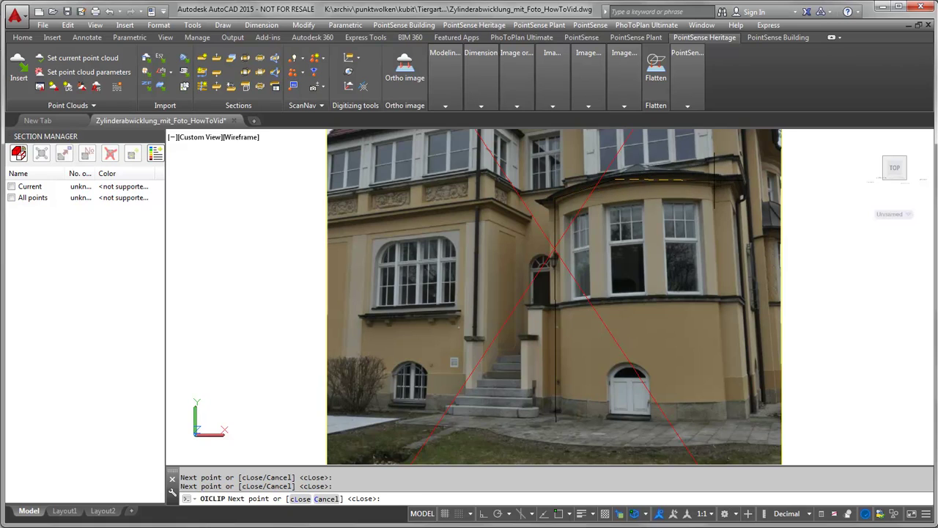
pyautogui.click(734, 425)
pyautogui.rightClick(603, 428)
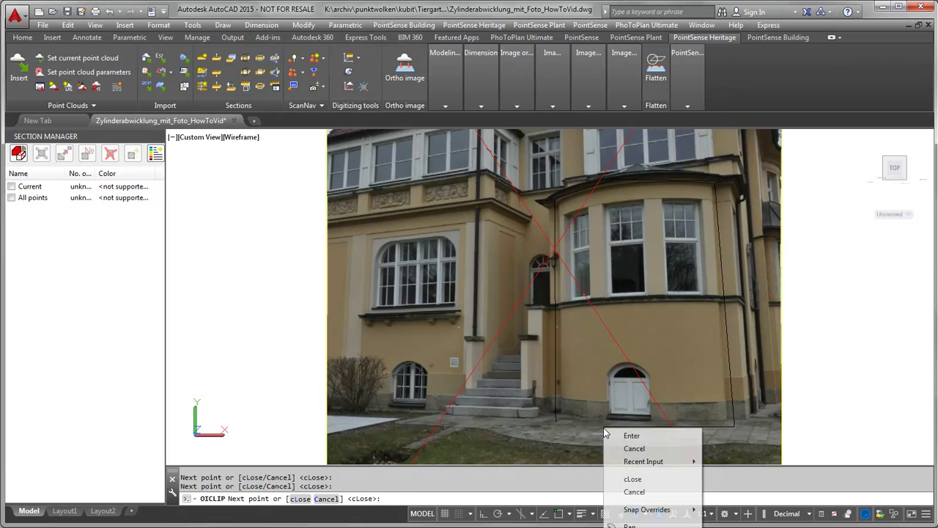
pyautogui.click(633, 480)
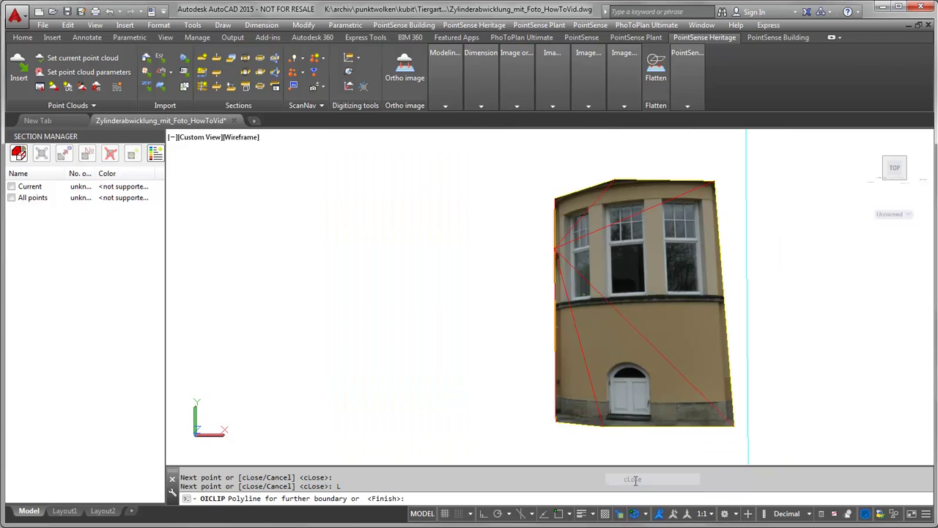
pyautogui.press('Return')
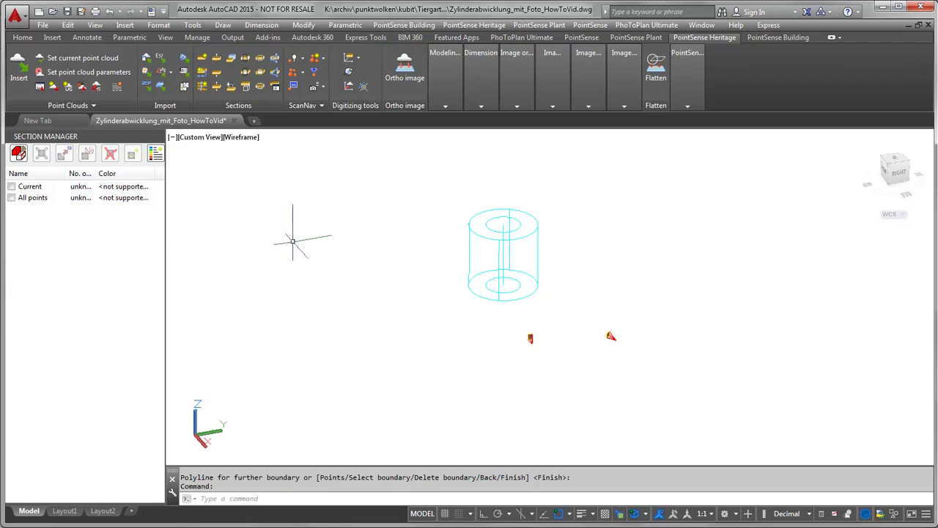
# Start the Unwrap cylinder command and choose the fitted cylinder as the kubit cylinder
pyautogui.scroll(2, 499, 251)
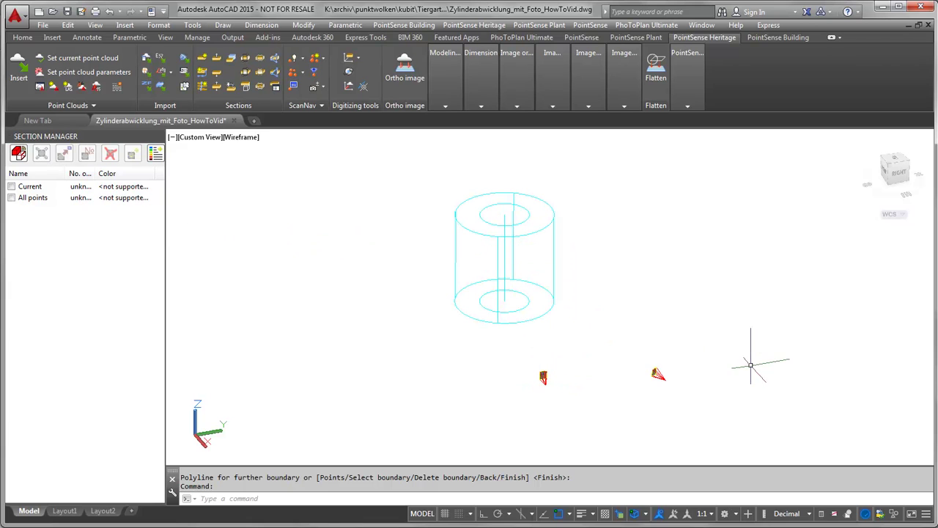
pyautogui.moveTo(599, 99)
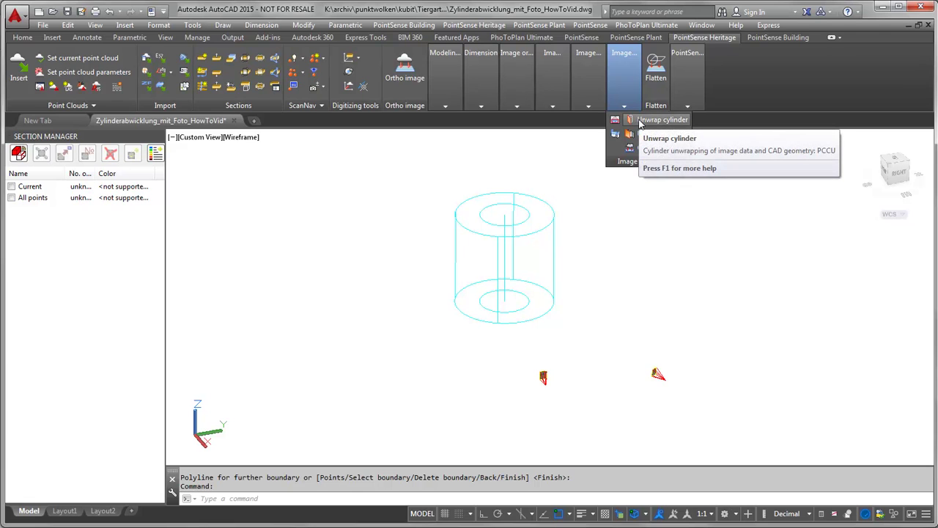
pyautogui.click(640, 121)
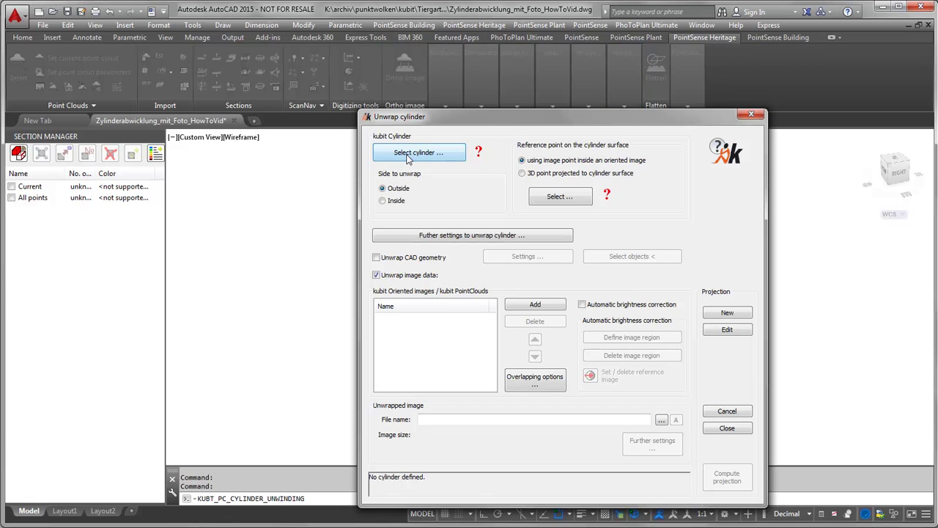
pyautogui.click(408, 156)
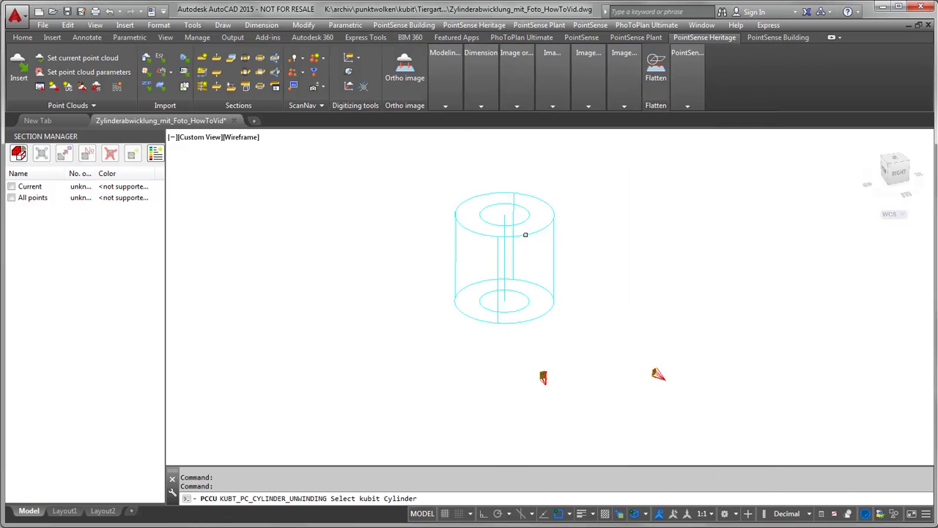
pyautogui.click(525, 235)
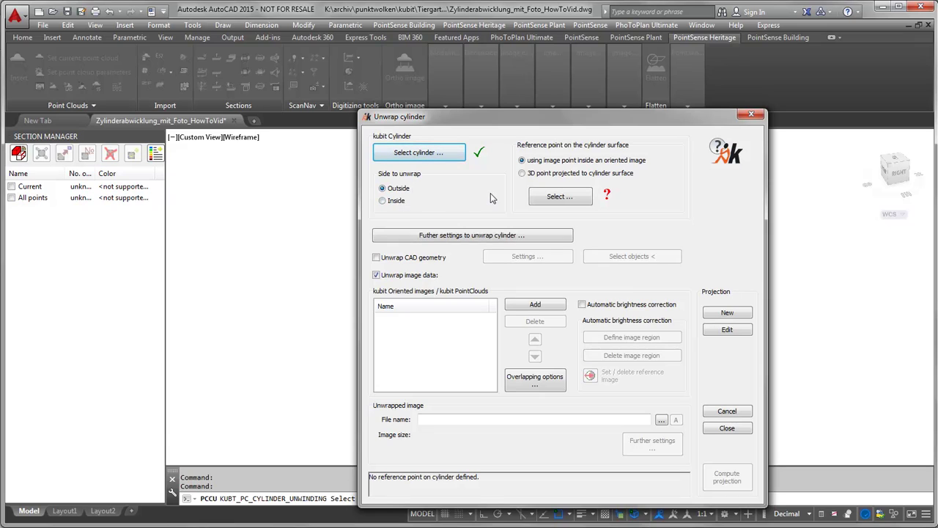
# Set the cylinder's reference point on the bay wall just left of the leftmost upper window in the clipped front photo
pyautogui.click(560, 201)
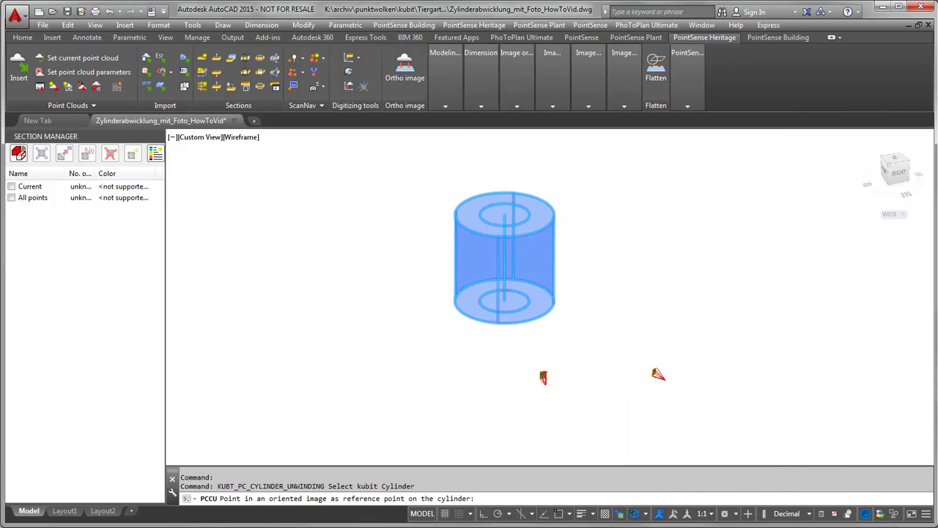
pyautogui.scroll(5, 544, 375)
pyautogui.scroll(8, 537, 381)
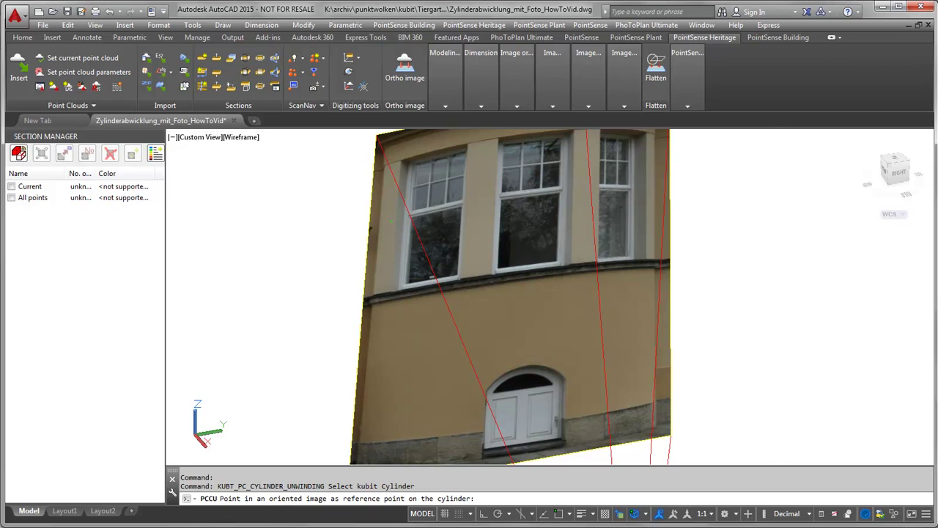
pyautogui.click(390, 220)
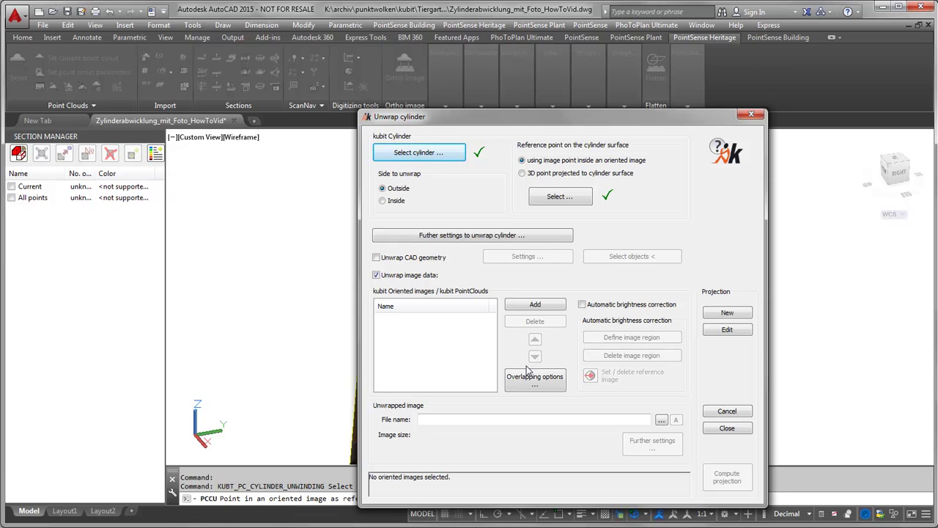
# Limit the width of the unwrapping to a custom distance relative to the reference point in the further unwrapping settings
pyautogui.click(454, 236)
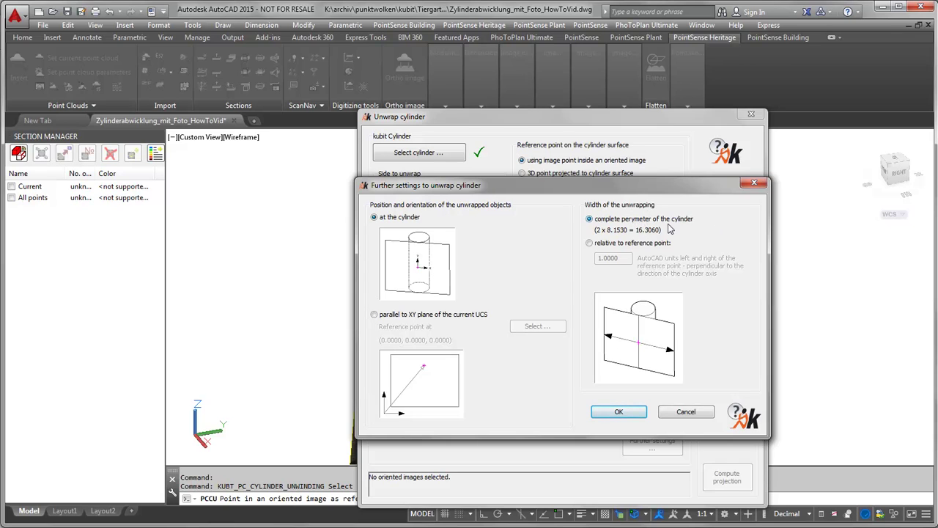
pyautogui.click(589, 243)
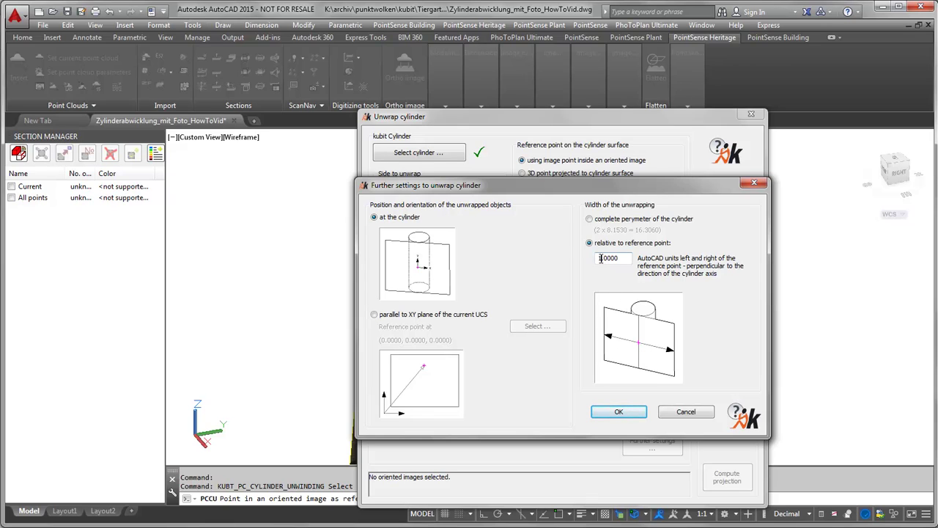
pyautogui.write('2')
pyautogui.click(606, 257)
pyautogui.write('3')
pyautogui.click(619, 412)
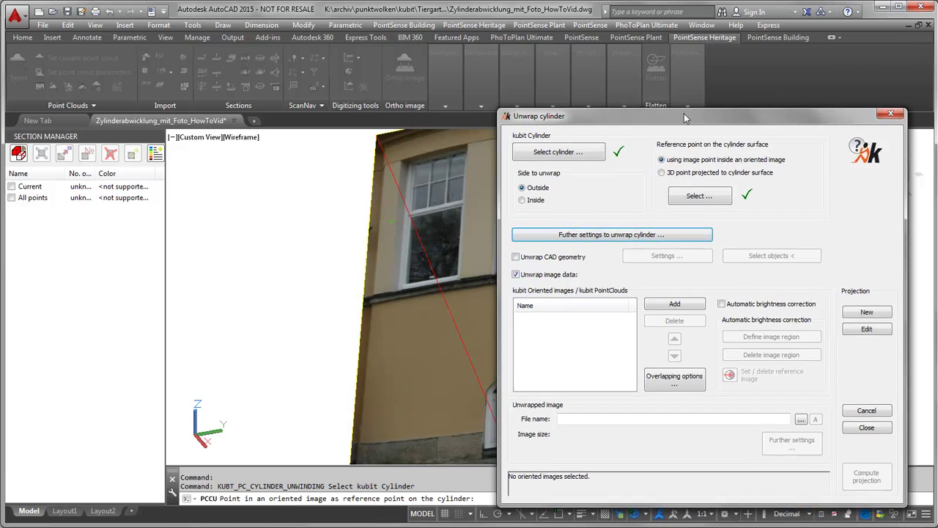
# Switch on the Unwrap CAD geometry option to check its settings and switch it off again
pyautogui.moveTo(514, 121); pyautogui.dragTo(432, 93)
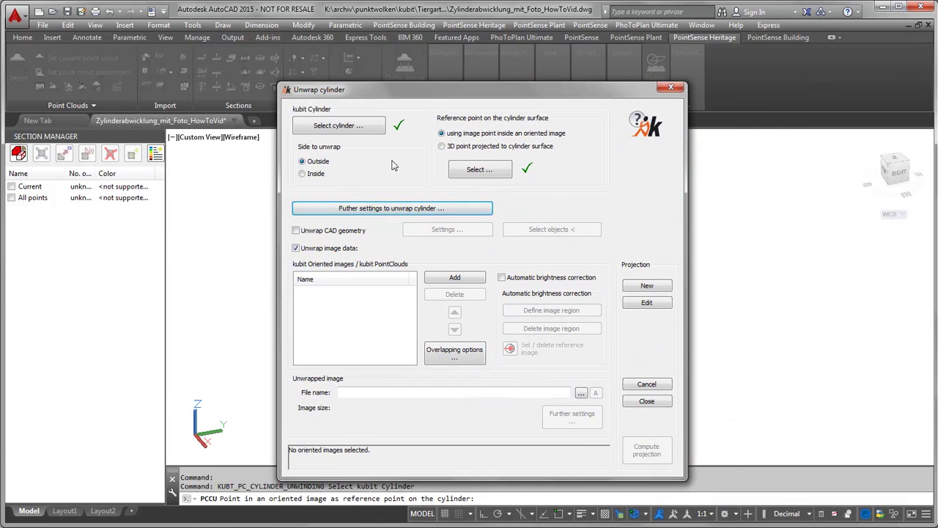
pyautogui.click(297, 231)
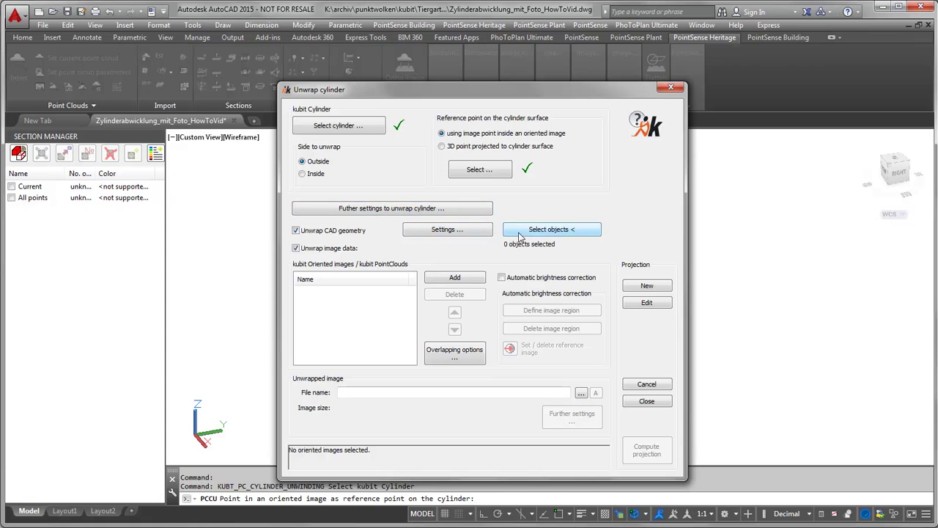
pyautogui.click(297, 231)
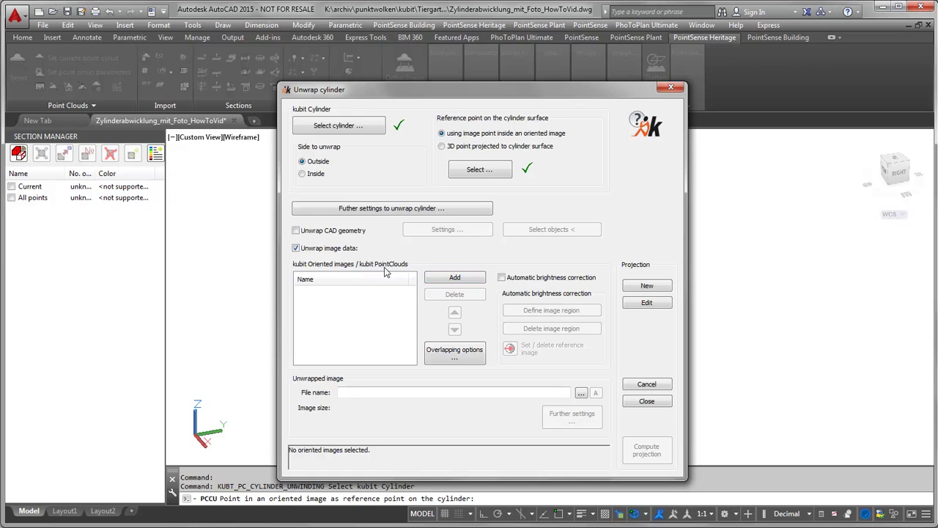
# Add both clipped oriented photos to the unwrapping and move DSC_0060_ori_js.tif to the top of the image list
pyautogui.click(454, 279)
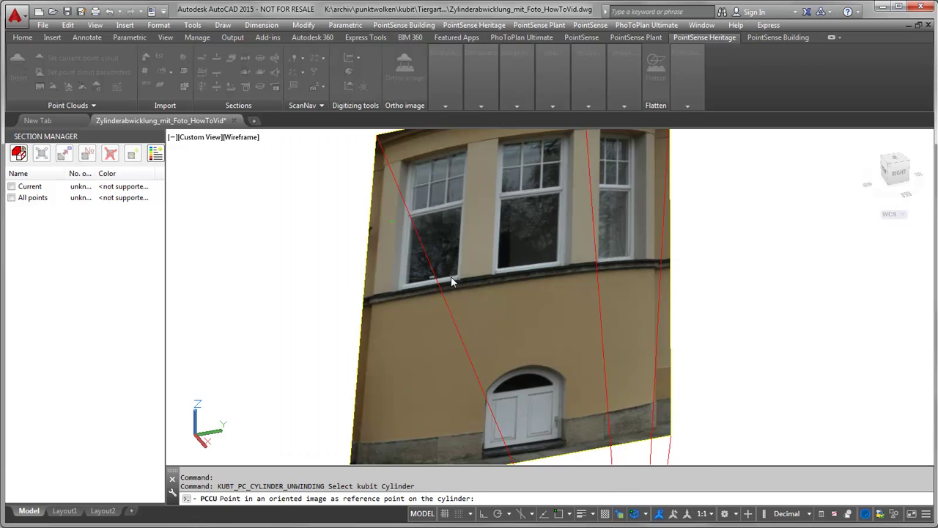
pyautogui.scroll(-6, 453, 277)
pyautogui.scroll(-3, 455, 278)
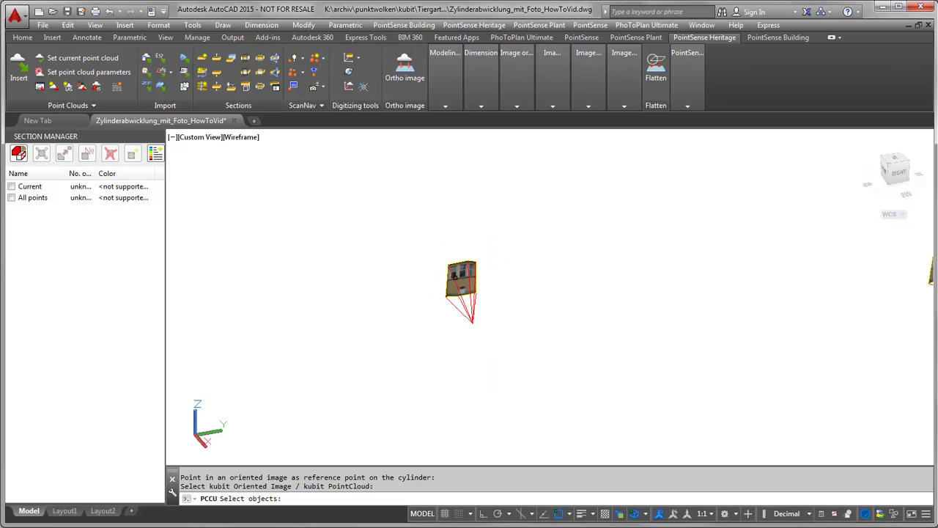
pyautogui.click(420, 220)
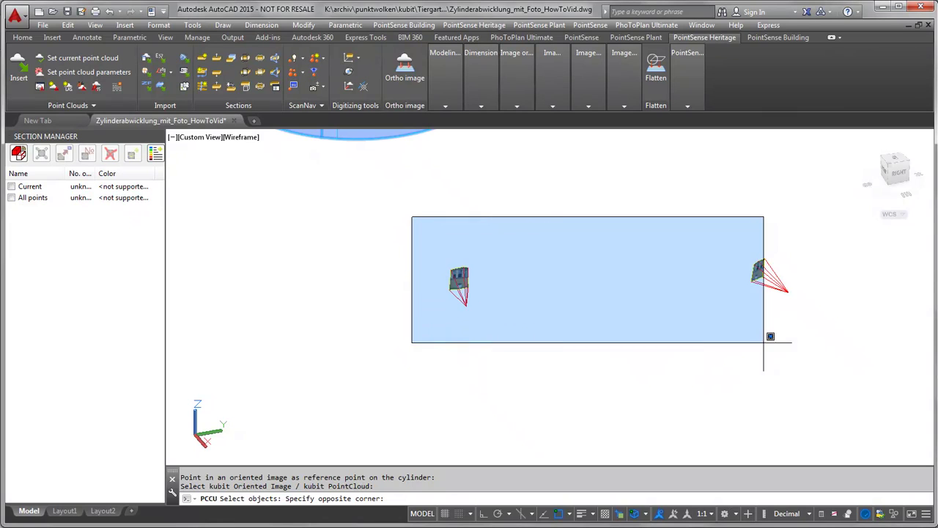
pyautogui.click(813, 343)
pyautogui.press('Return')
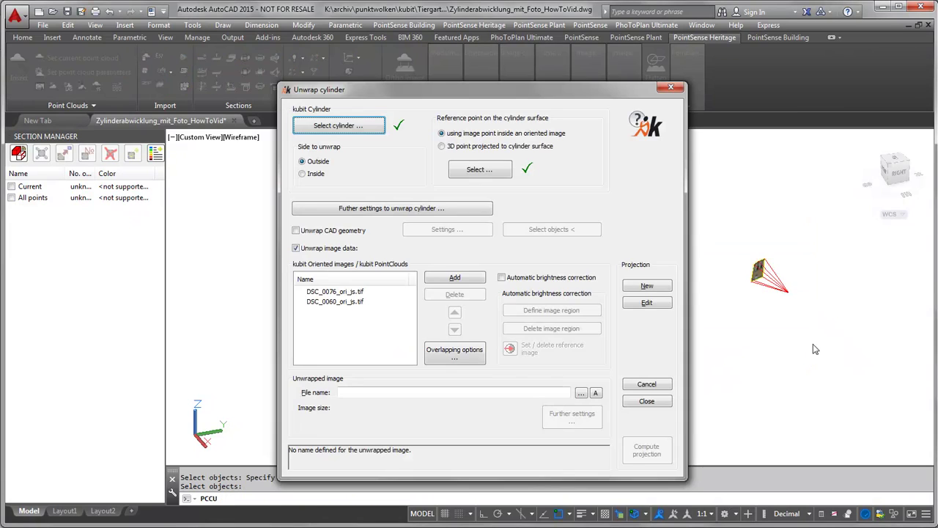
pyautogui.click(338, 302)
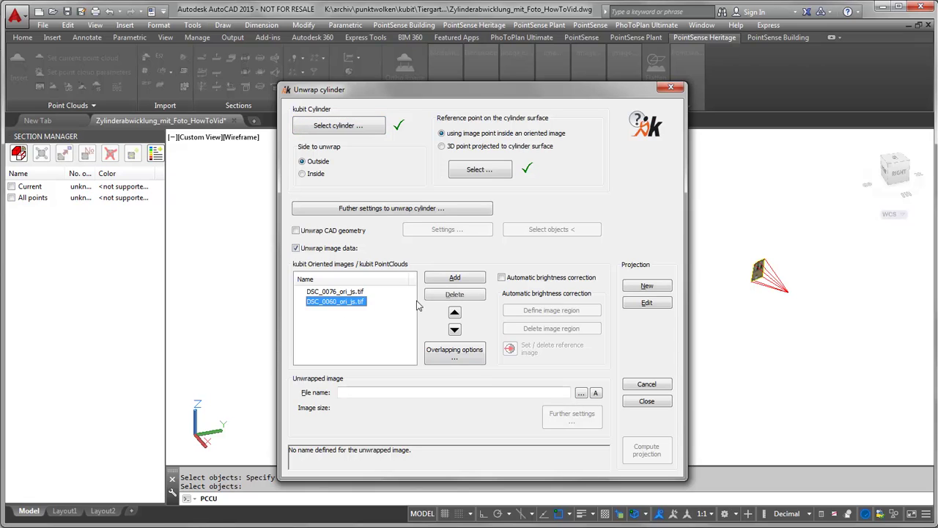
pyautogui.click(455, 312)
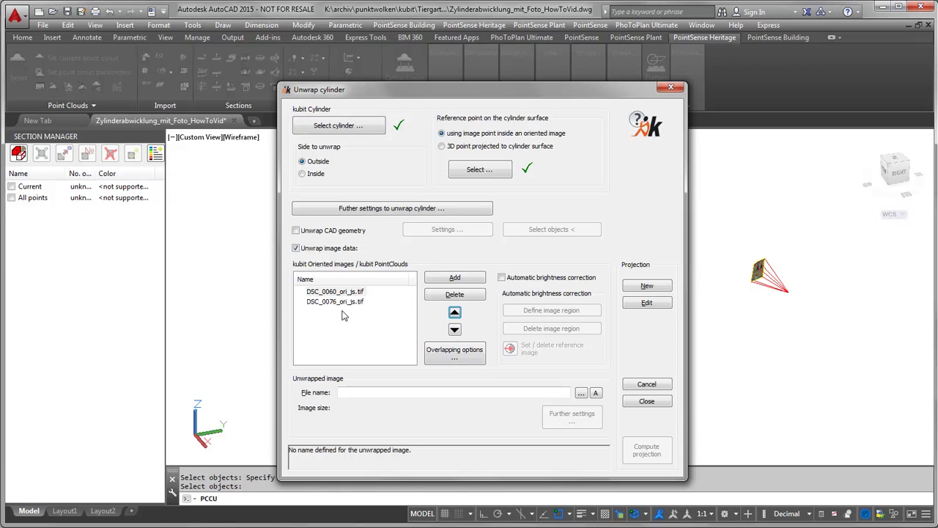
# Accept overlapping behavior that uses image data with the best angle of incidence, and enable automatic brightness correction
pyautogui.click(440, 358)
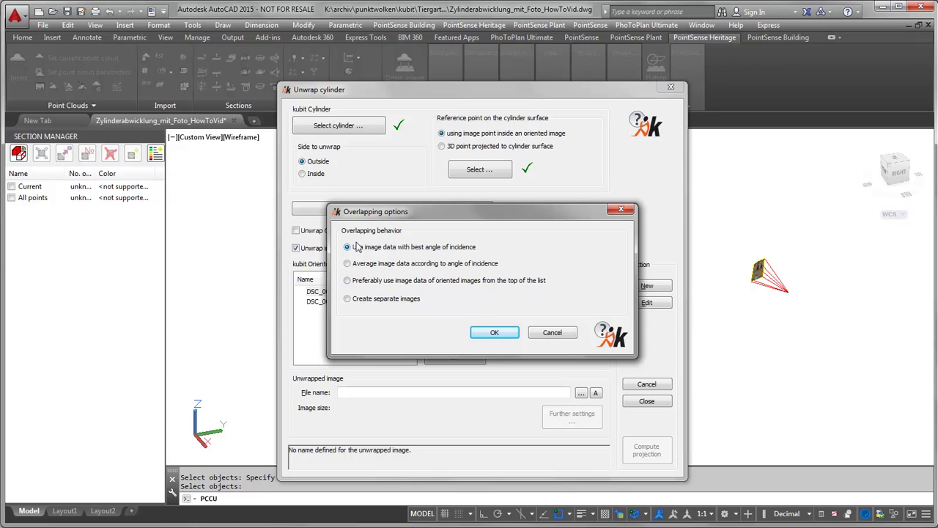
pyautogui.click(495, 333)
pyautogui.click(495, 334)
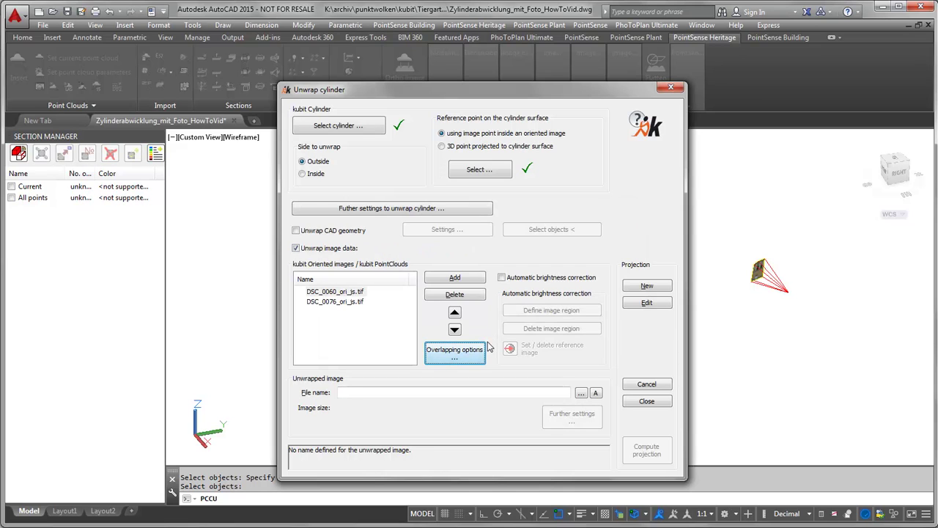
pyautogui.click(503, 279)
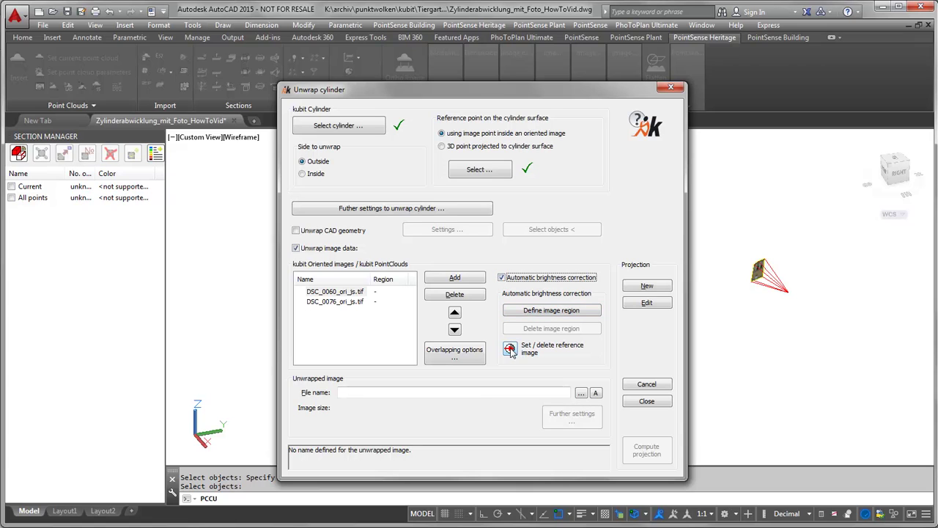
# Set DSC_0060_ori_js.tif as the brightness reference image and outline its image region on the plain wall between the windows and the door
pyautogui.click(323, 291)
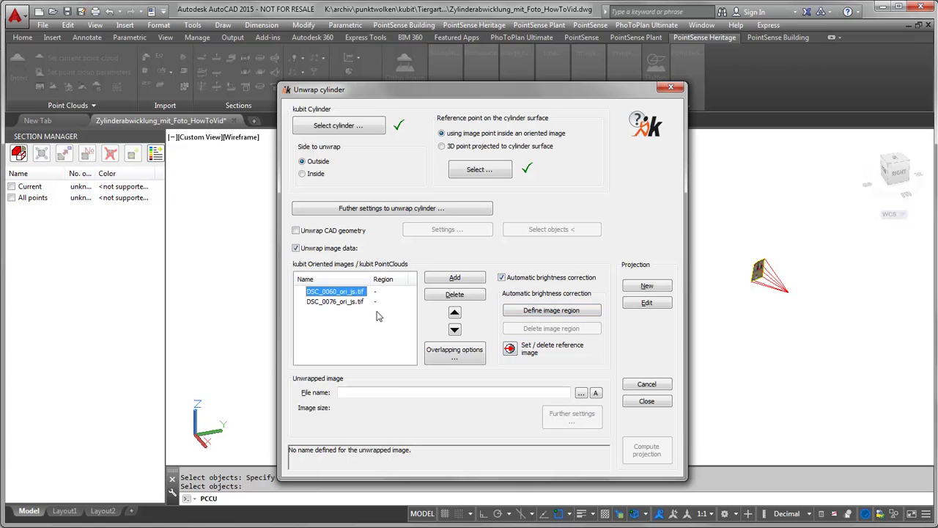
pyautogui.click(508, 350)
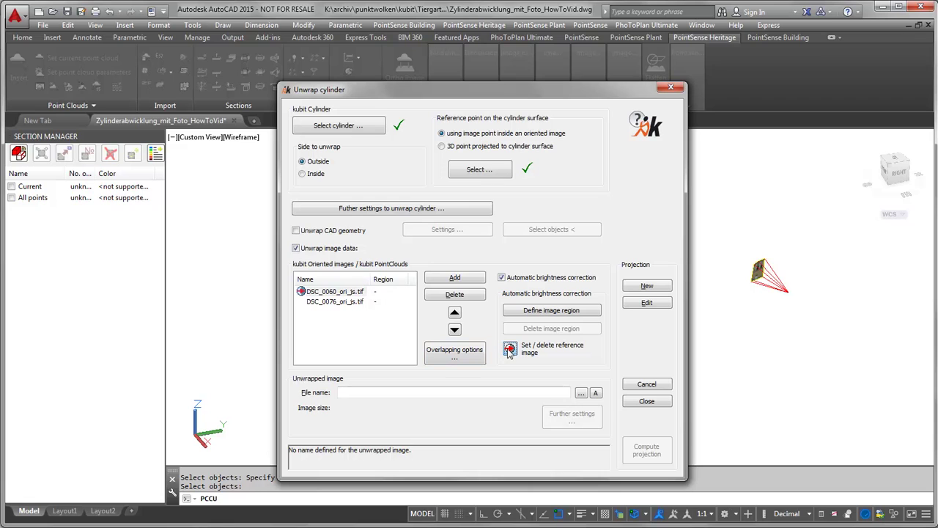
pyautogui.click(518, 311)
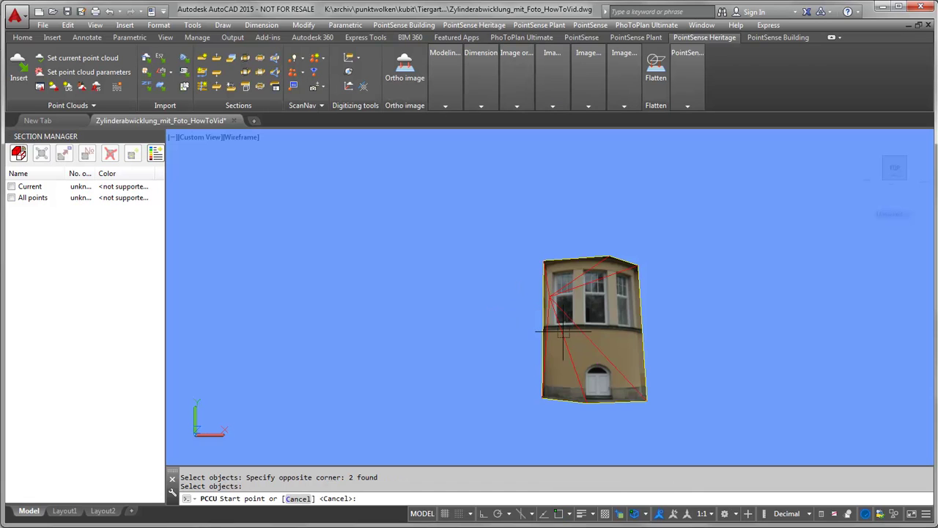
pyautogui.click(565, 325)
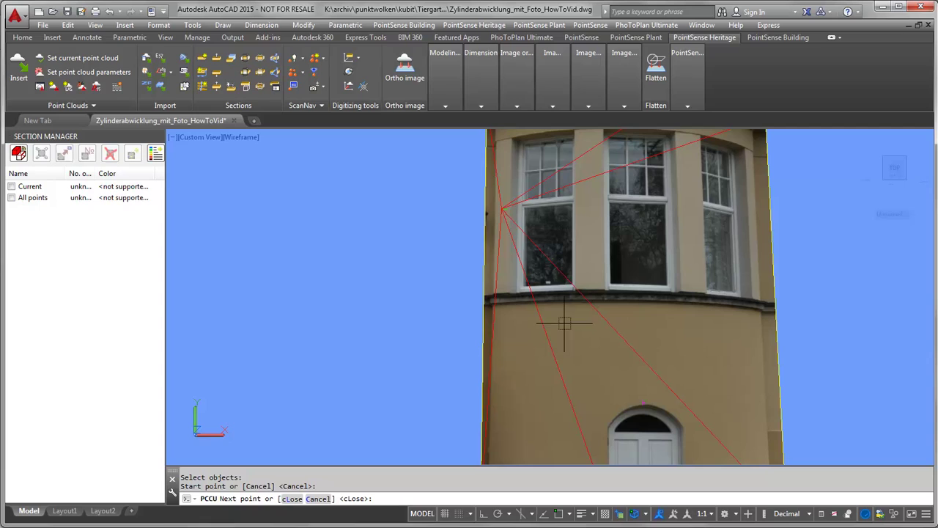
pyautogui.click(702, 327)
pyautogui.click(718, 388)
pyautogui.rightClick(573, 395)
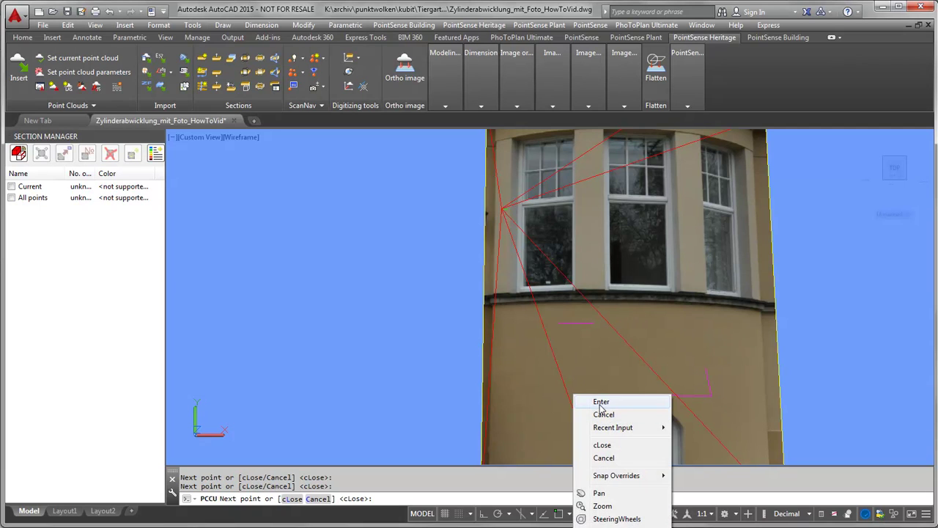
pyautogui.click(602, 445)
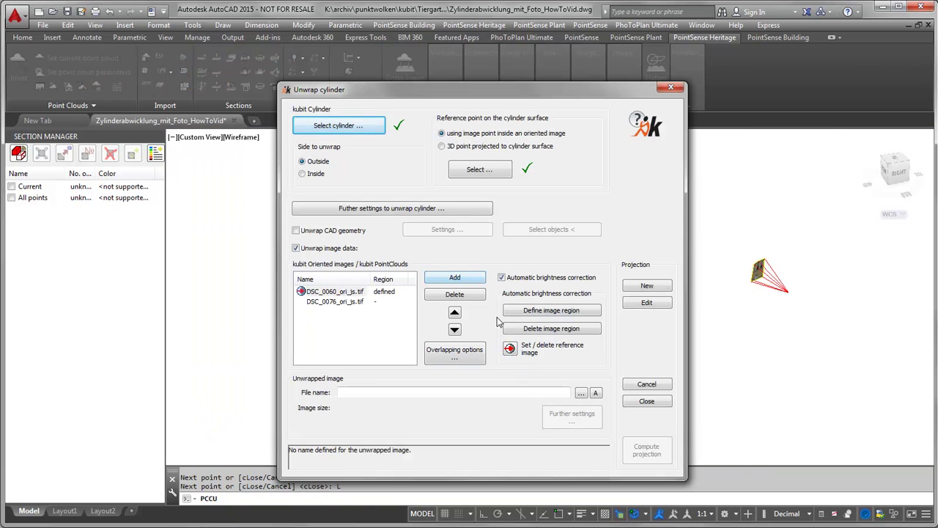
# Set the unwrapped image's output file to a PNG named facade_NW_unwound
pyautogui.click(581, 395)
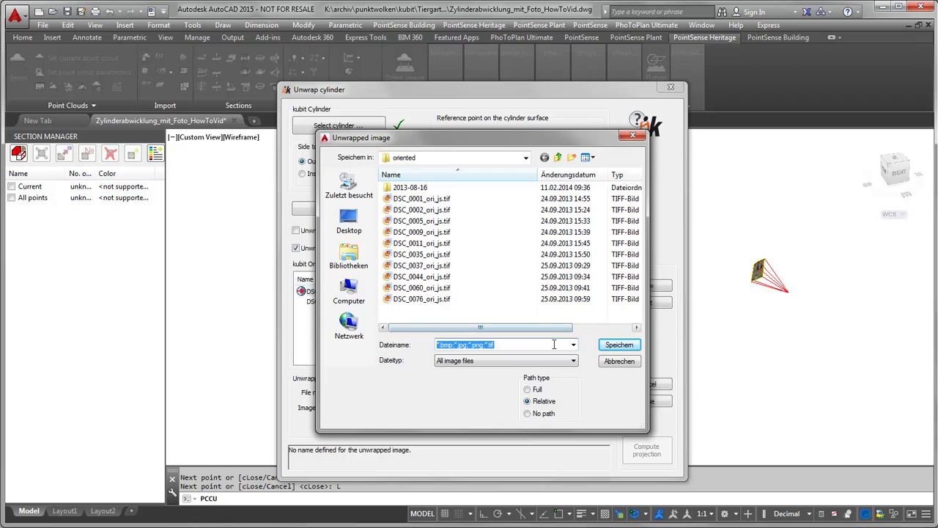
pyautogui.click(517, 360)
pyautogui.click(486, 402)
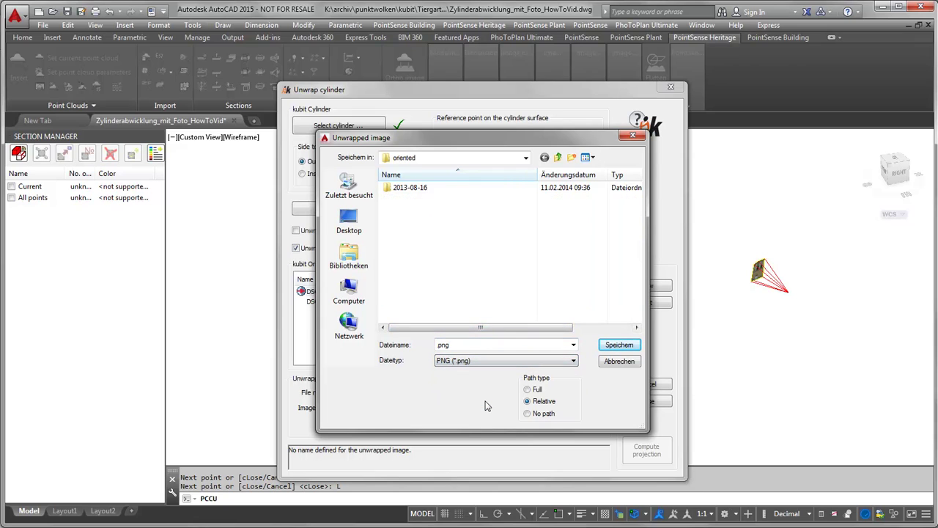
pyautogui.doubleClick(455, 344)
pyautogui.write('facade_NW_UW')
pyautogui.press('BackSpace')
pyautogui.press('BackSpace')
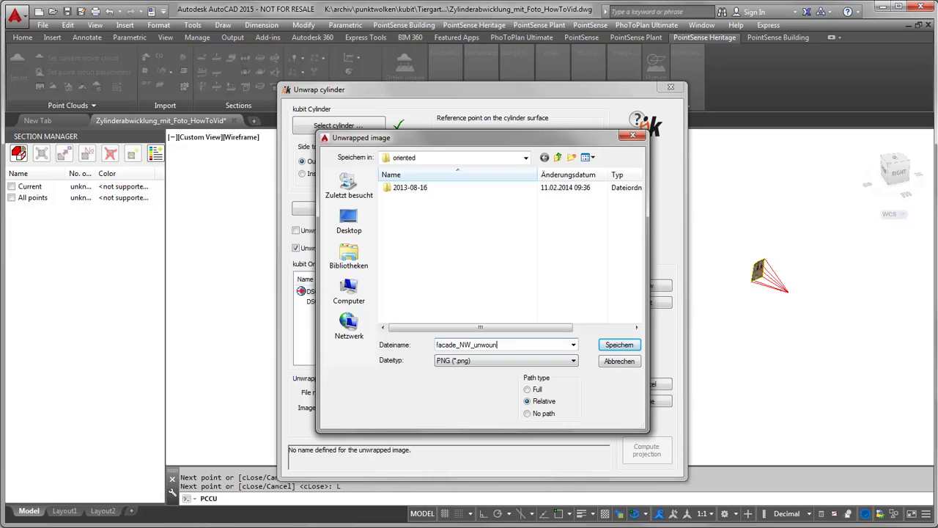
pyautogui.write('unwound')
pyautogui.click(620, 345)
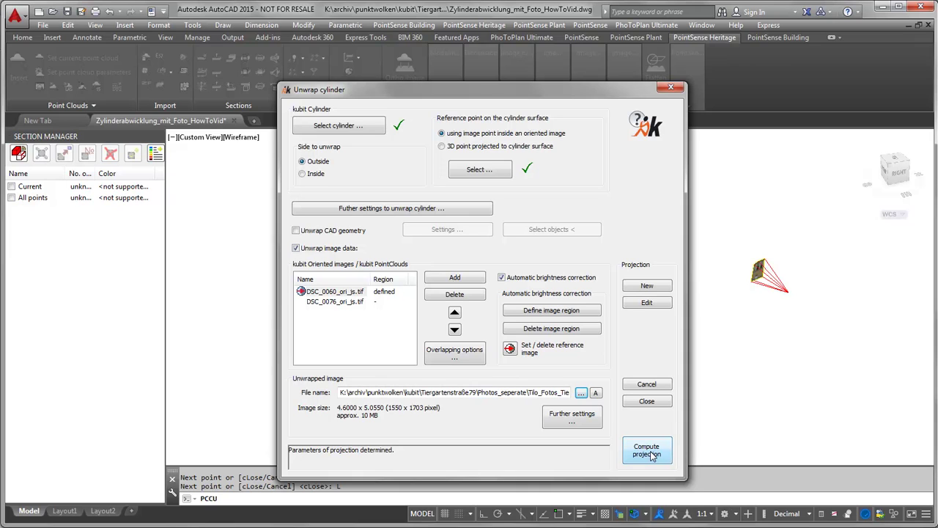
# Compute the cylinder projection and accept switching to the plan view of the unwrapped image
pyautogui.click(650, 452)
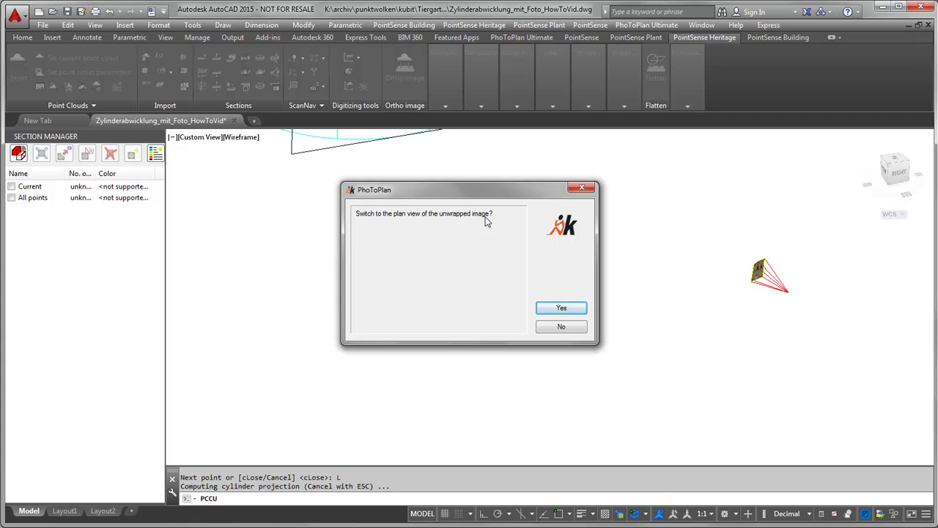
pyautogui.click(562, 309)
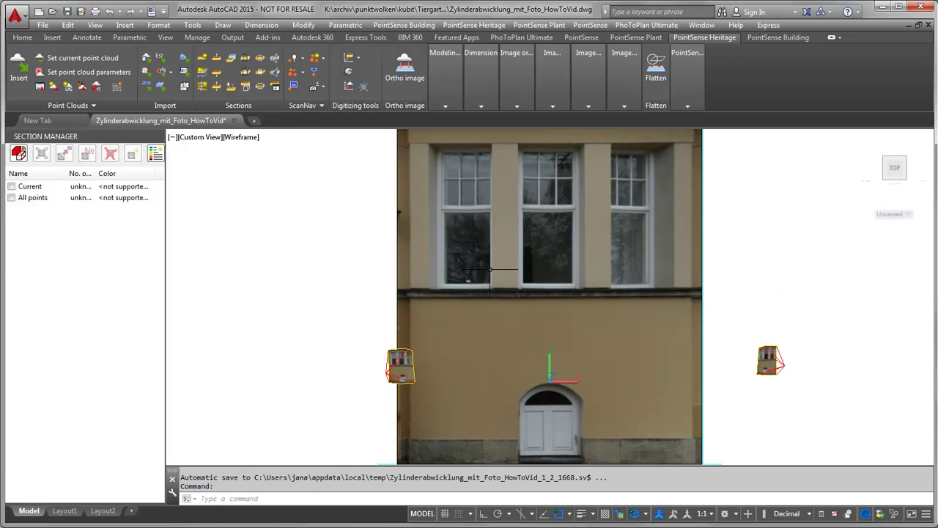
pyautogui.scroll(-2, 546, 185)
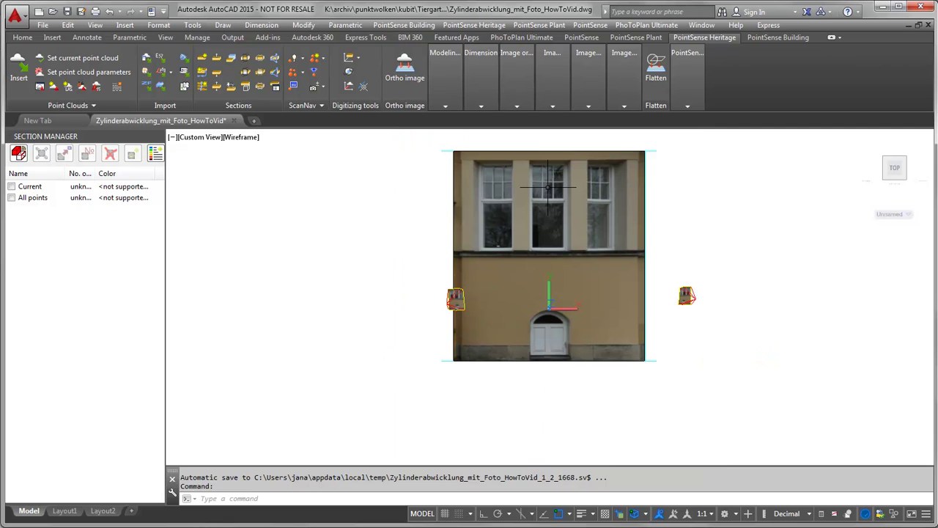
# Examine the unwrapped image against the cylinder in 3D, switching the Current section's display on and off again
pyautogui.keyDown('shift'); pyautogui.moveTo(505, 169); pyautogui.dragTo(577, 175, button='middle'); pyautogui.keyUp('shift')
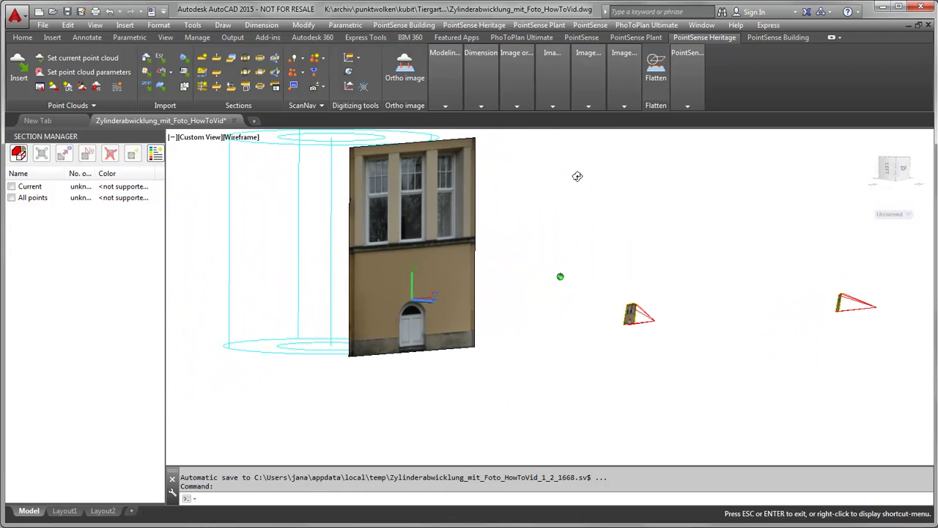
pyautogui.keyDown('shift'); pyautogui.moveTo(400, 203); pyautogui.dragTo(449, 235, button='middle'); pyautogui.keyUp('shift')
pyautogui.click(12, 187)
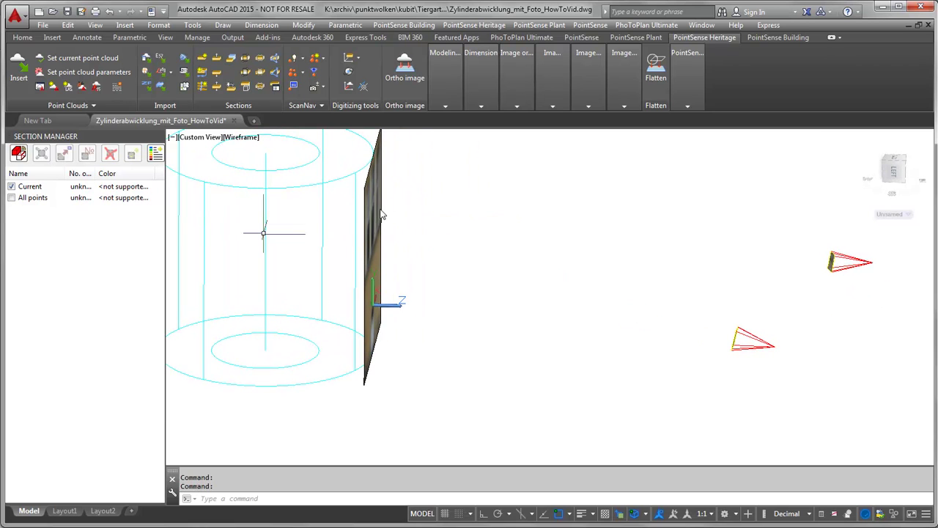
pyautogui.keyDown('shift'); pyautogui.moveTo(430, 203); pyautogui.dragTo(80, 183, button='middle'); pyautogui.keyUp('shift')
pyautogui.click(11, 186)
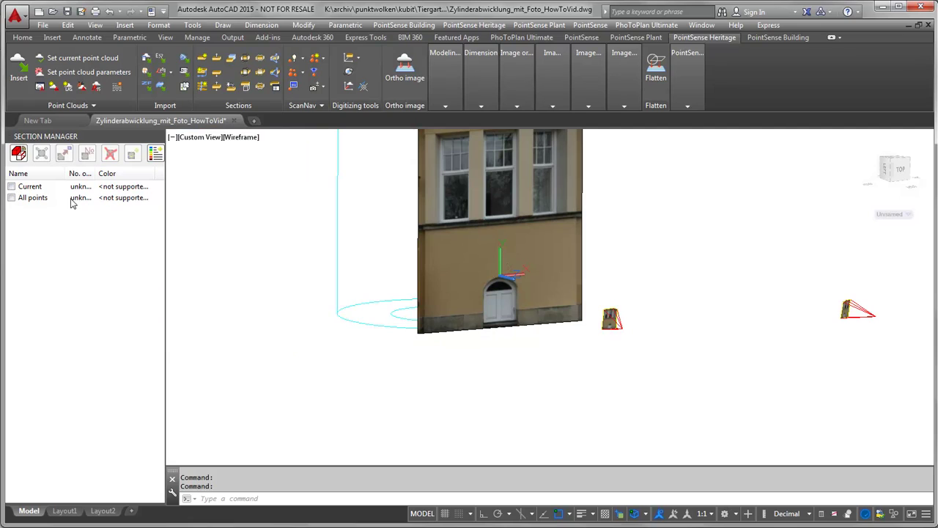
# Return to the plan view of the current UCS with the PLAN command and frame the unwrapped facade image
pyautogui.click(459, 500)
pyautogui.write('_plan')
pyautogui.press('Return')
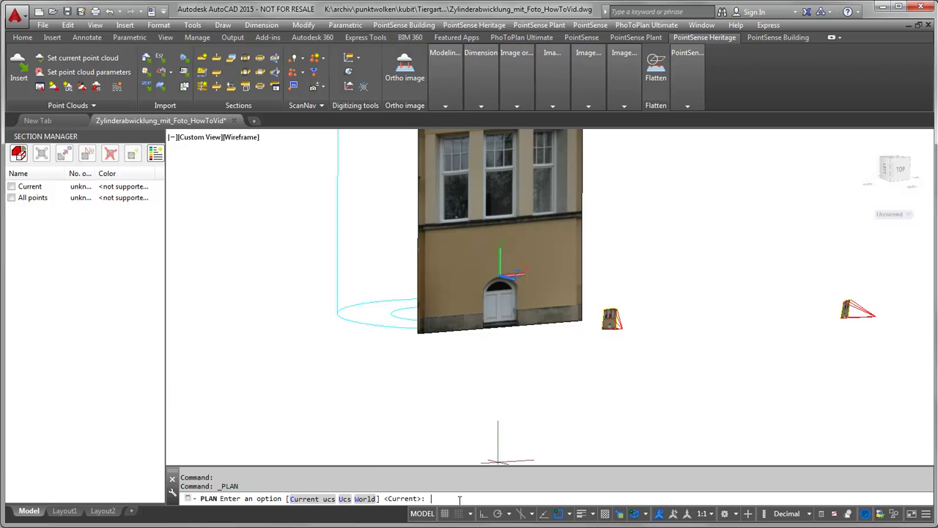
pyautogui.press('Return')
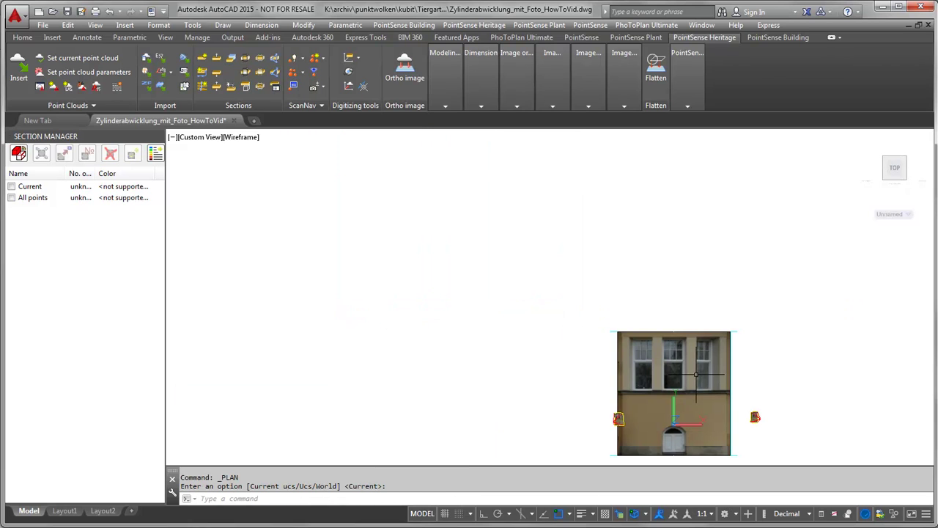
pyautogui.scroll(6, 697, 374)
pyautogui.moveTo(670, 325); pyautogui.dragTo(607, 248, button='middle')
pyautogui.scroll(-2, 614, 243)
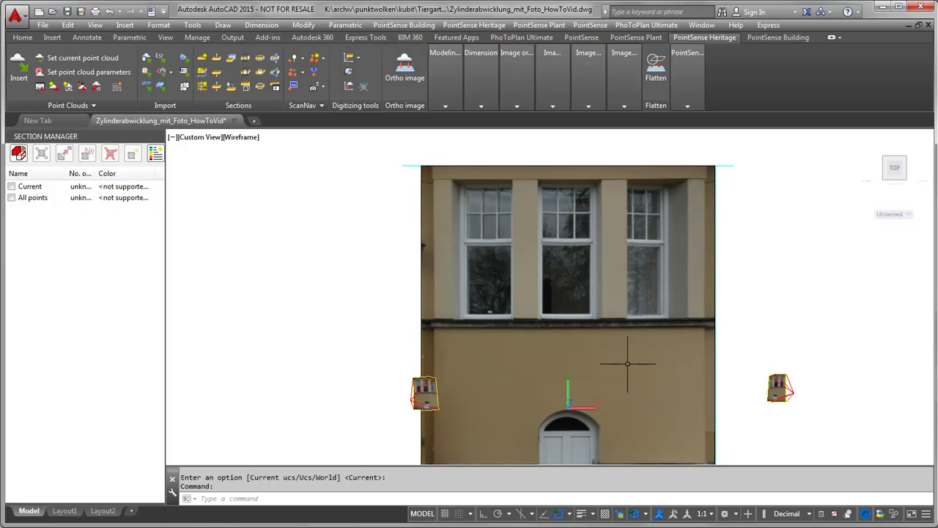
pyautogui.moveTo(625, 374); pyautogui.dragTo(595, 329, button='middle')
pyautogui.press('Return')
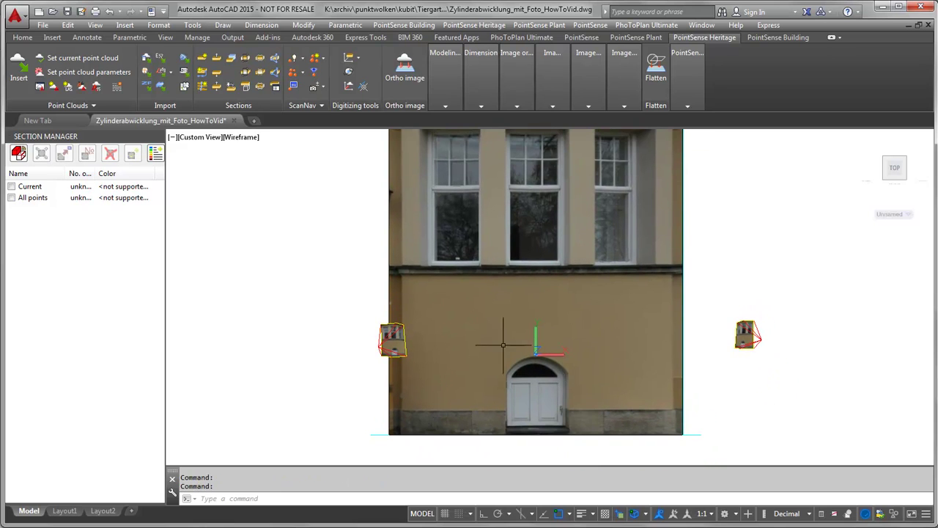
pyautogui.moveTo(569, 286); pyautogui.dragTo(541, 306, button='middle')
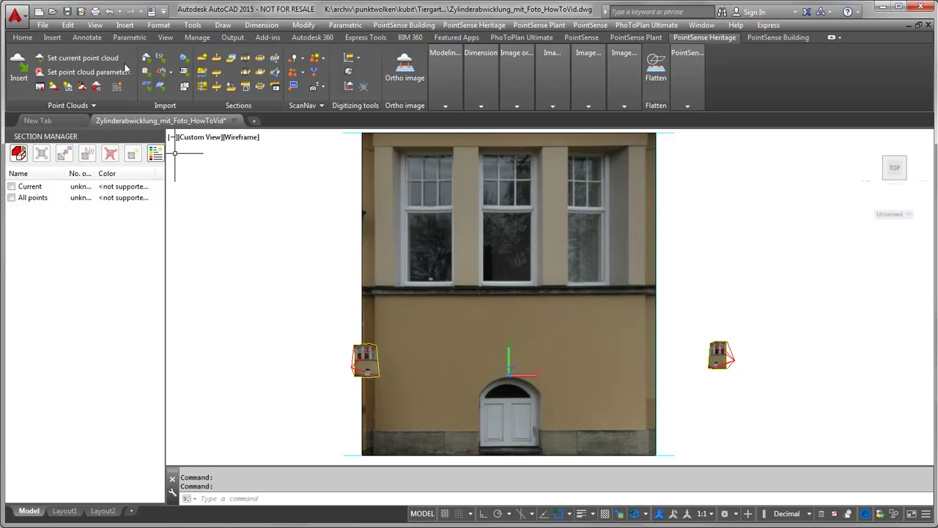
# Erase the selected object and make Geometry the current layer
pyautogui.click(22, 38)
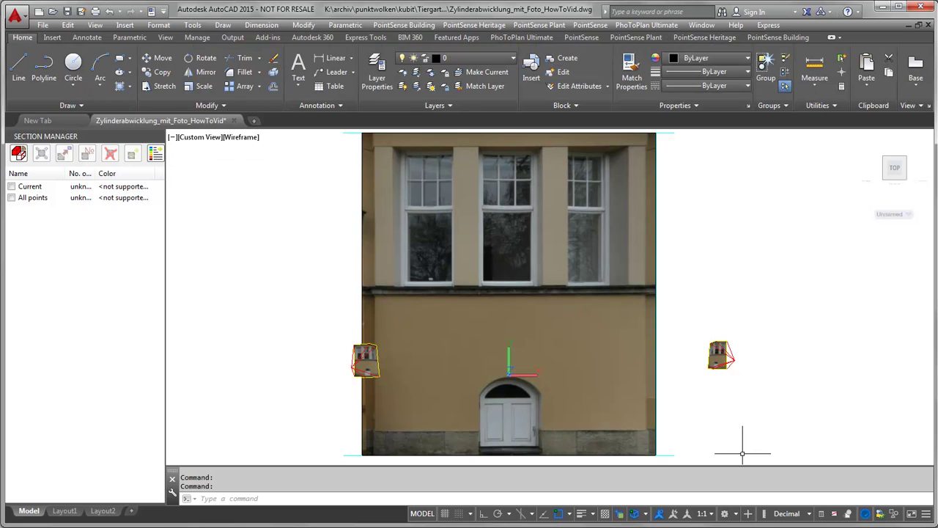
pyautogui.press('Delete')
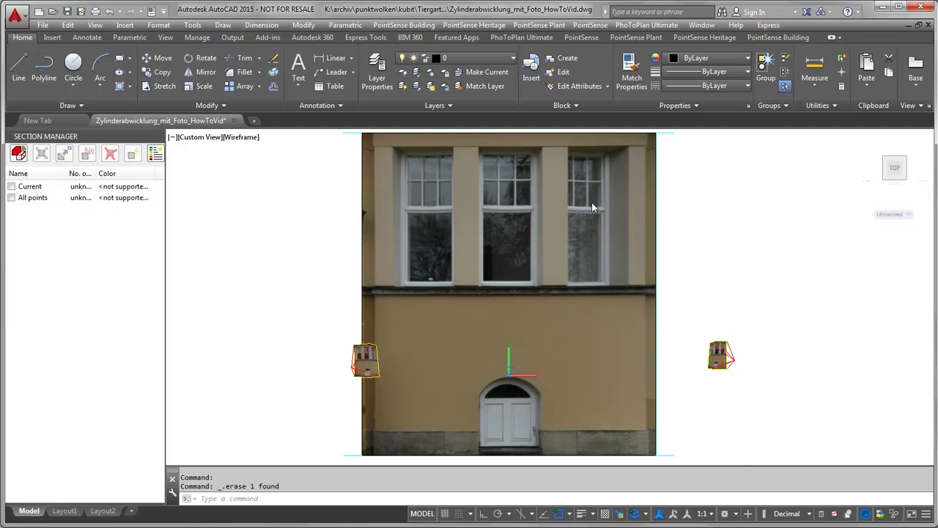
pyautogui.click(511, 61)
pyautogui.click(457, 117)
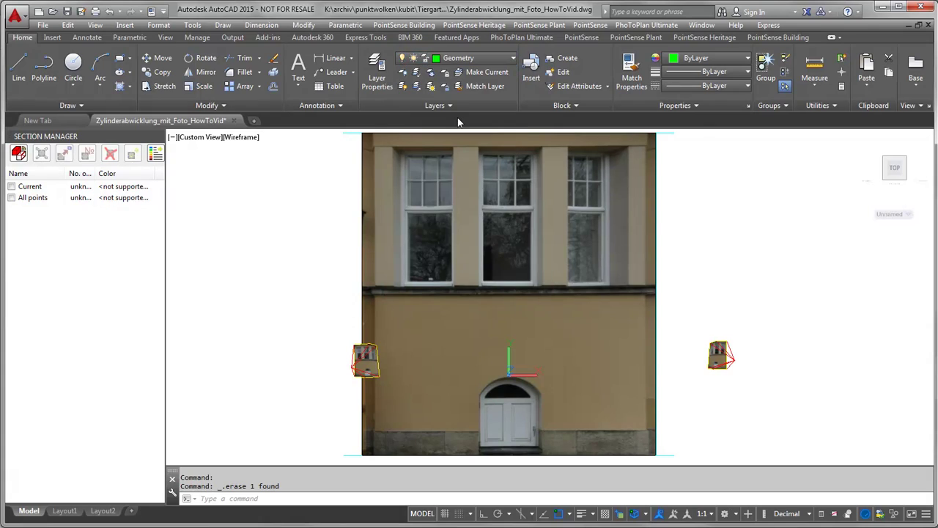
# Switch off 3D and 2D object snap and add a horizontal linear dimension across the top of the left window opening
pyautogui.click(86, 38)
pyautogui.click(217, 72)
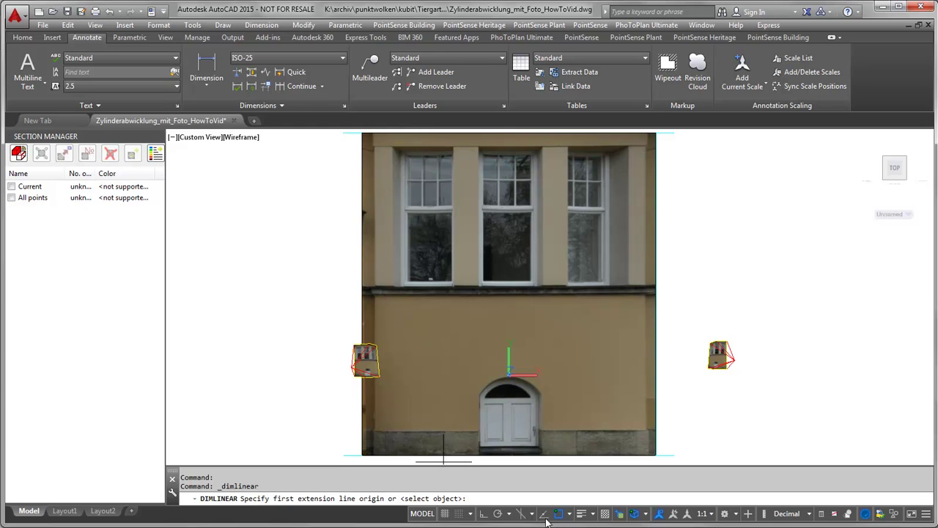
pyautogui.click(635, 513)
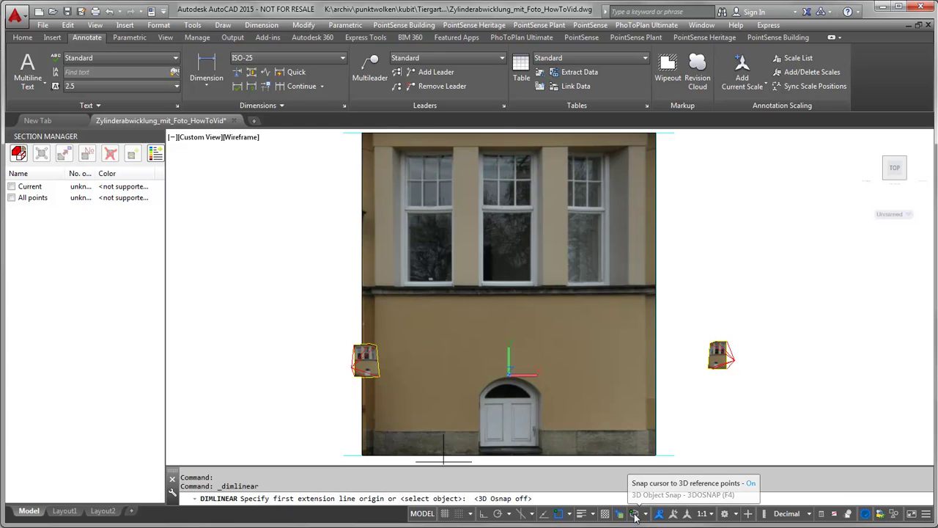
pyautogui.click(561, 514)
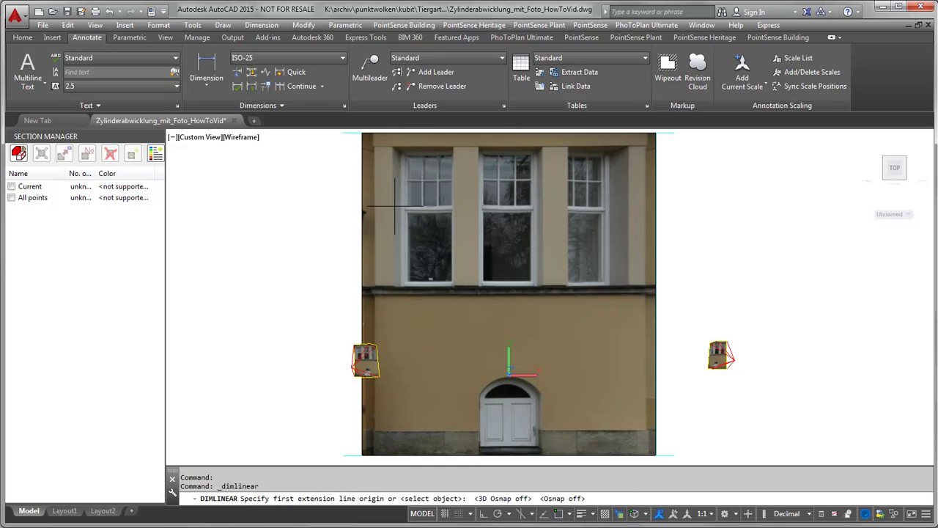
pyautogui.click(393, 145)
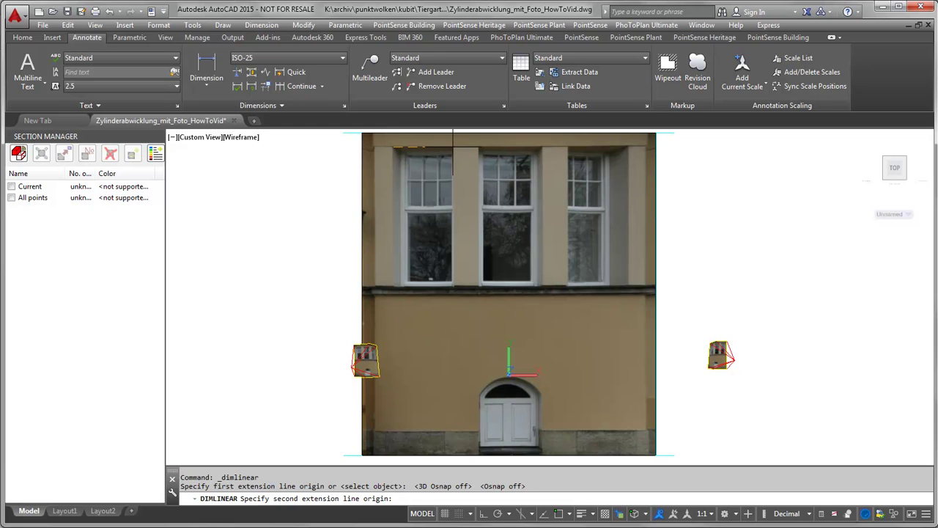
pyautogui.click(452, 145)
pyautogui.click(453, 139)
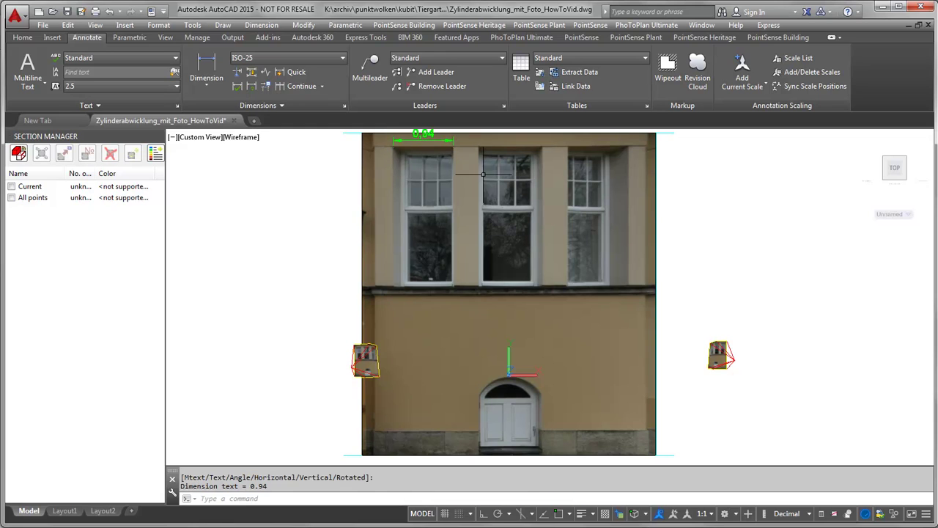
# Add a vertical linear dimension from the top of the arched door opening to its base, placing the dimension line beside the door
pyautogui.moveTo(482, 177); pyautogui.dragTo(482, 195, button='middle')
pyautogui.scroll(4, 428, 145)
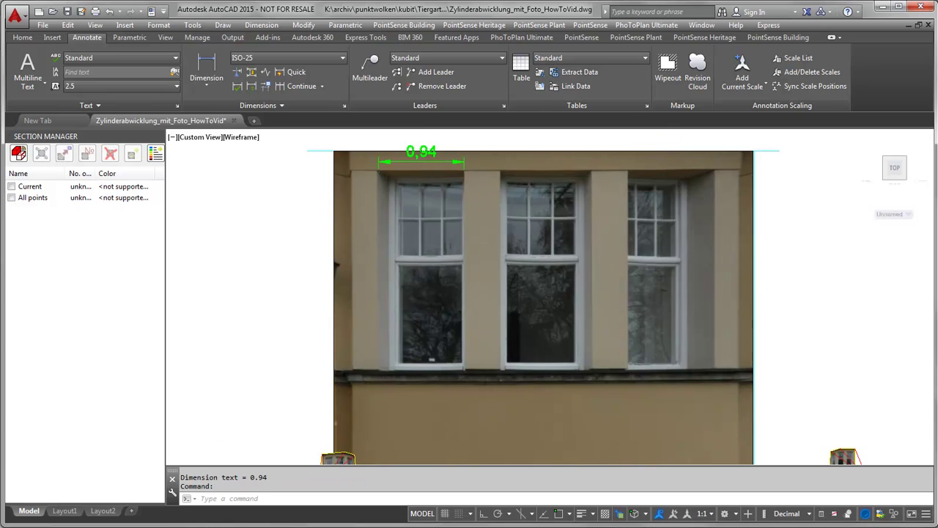
pyautogui.scroll(-3, 427, 145)
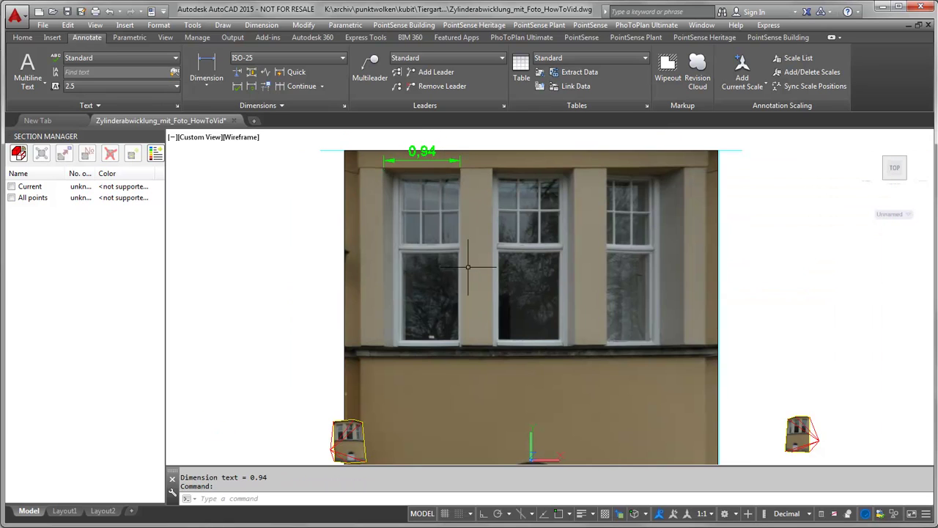
pyautogui.moveTo(477, 264); pyautogui.dragTo(469, 137, button='middle')
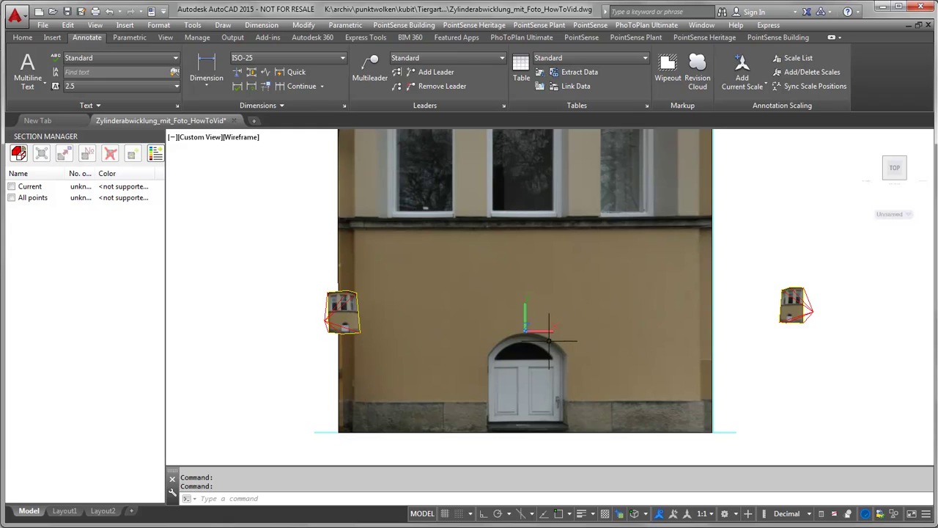
pyautogui.press('Return')
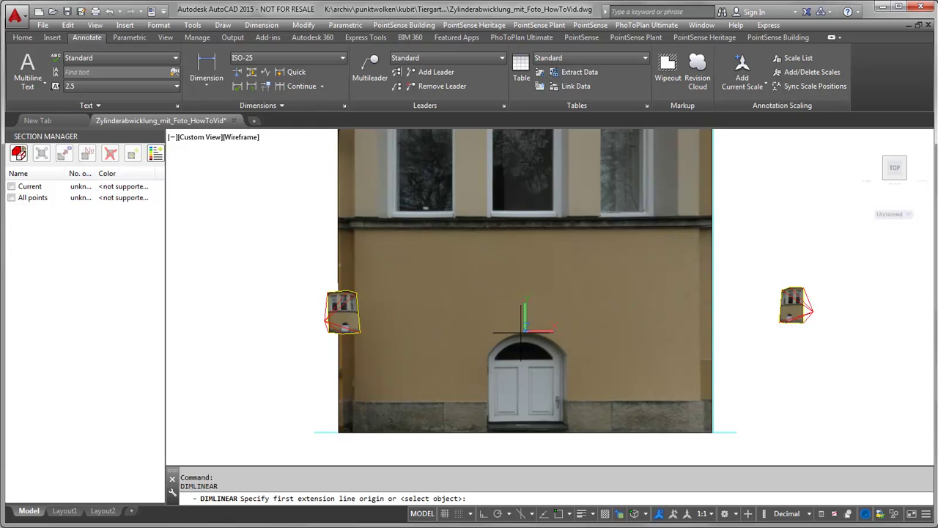
pyautogui.click(524, 332)
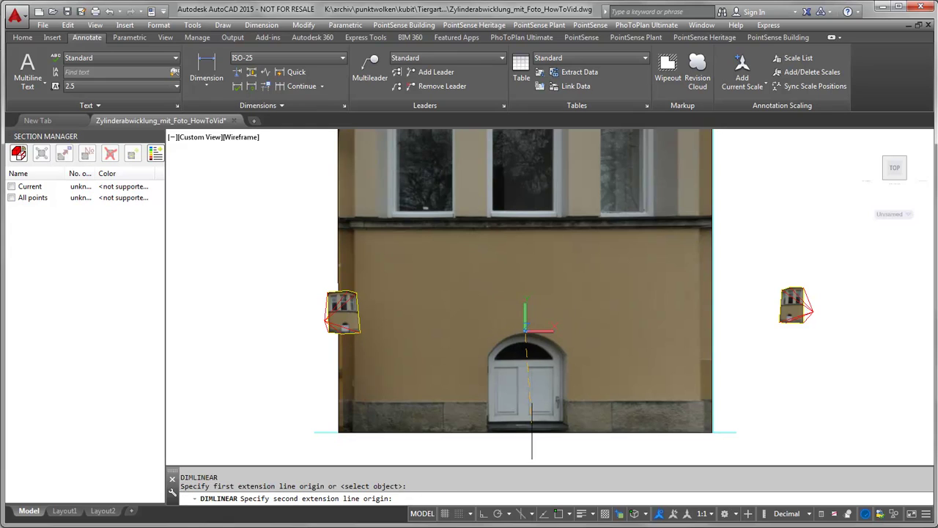
pyautogui.click(527, 427)
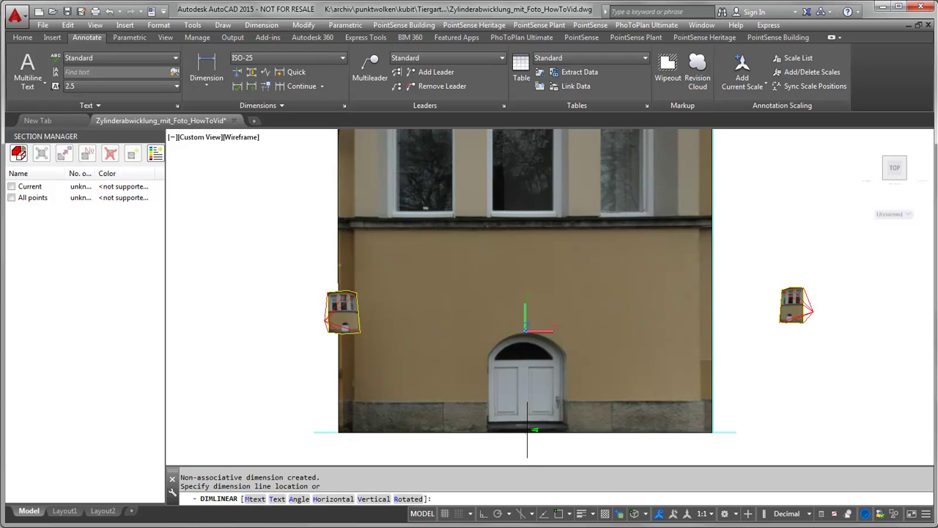
pyautogui.click(591, 416)
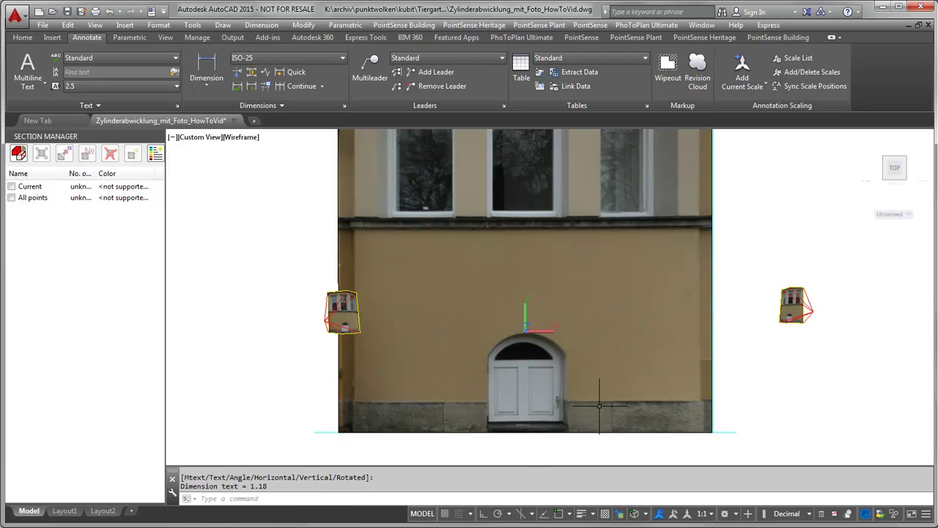
pyautogui.scroll(-2, 591, 416)
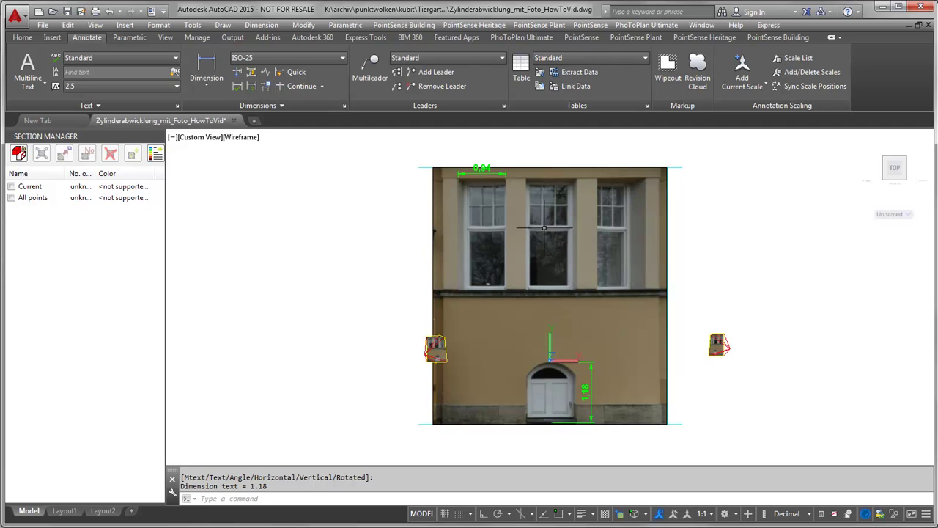
pyautogui.scroll(5, 544, 228)
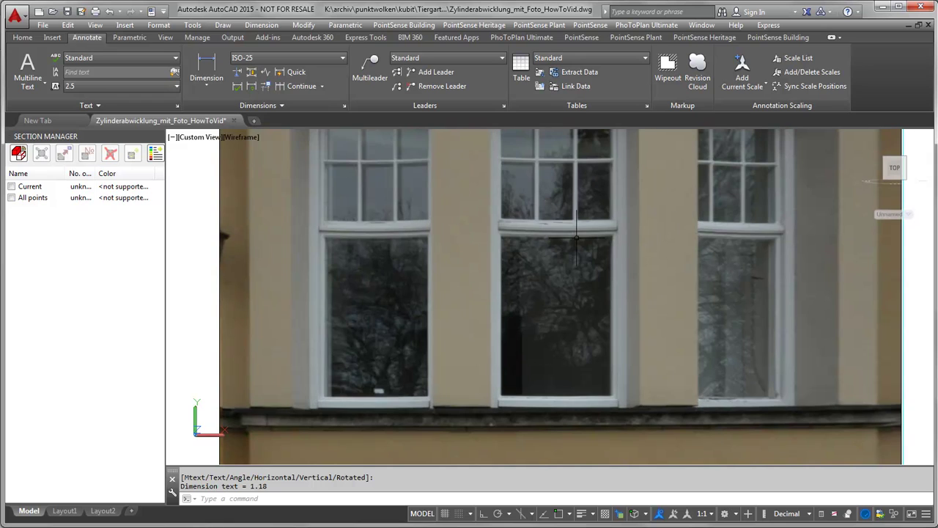
pyautogui.scroll(-2, 586, 222)
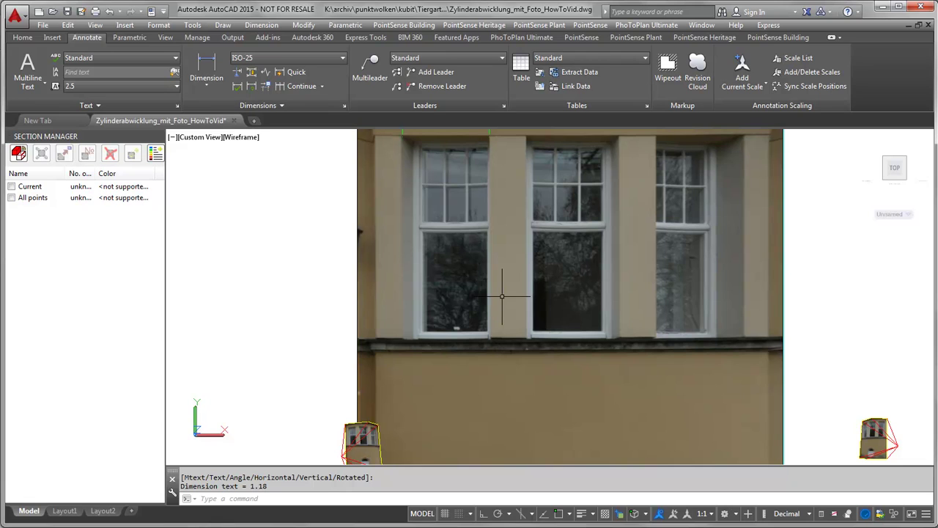
pyautogui.scroll(-2, 502, 296)
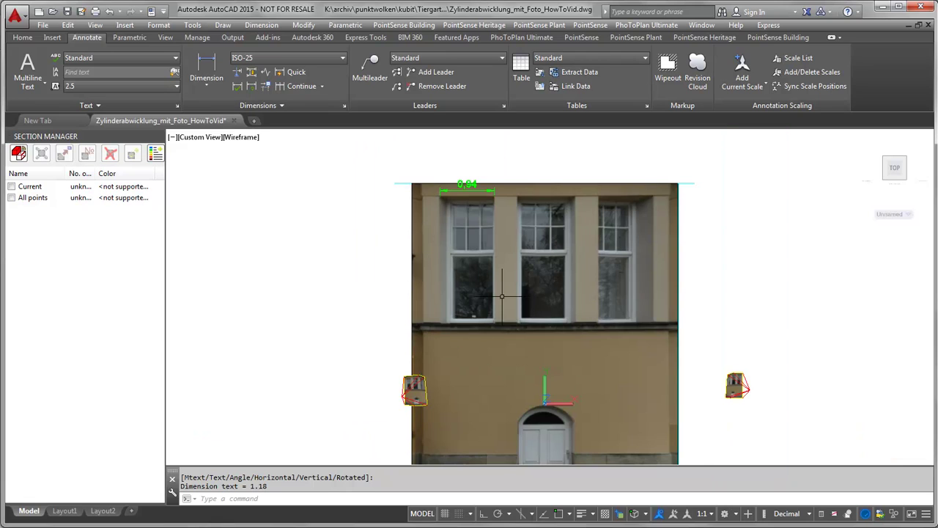
pyautogui.moveTo(511, 344)
pyautogui.mouseDown(button='middle')
pyautogui.moveTo(507, 308)
pyautogui.moveTo(506, 322)
pyautogui.mouseUp(button='middle')
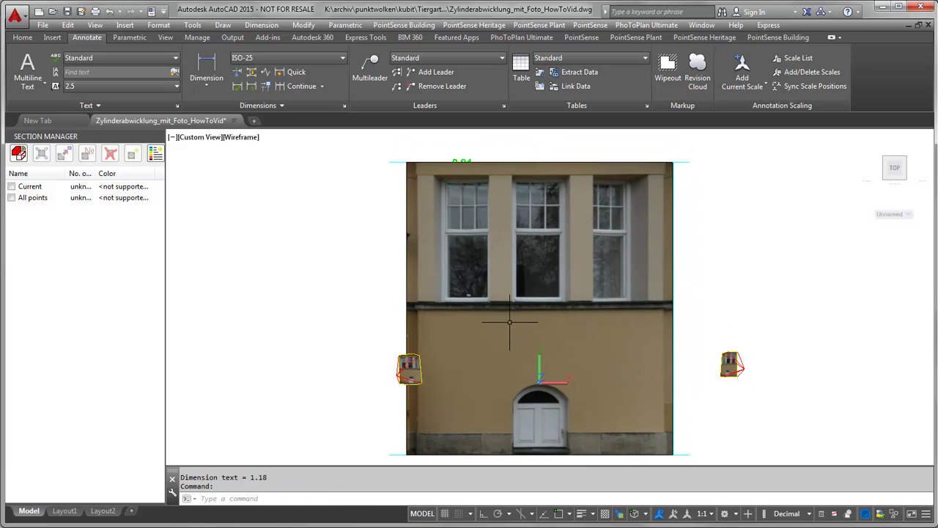
pyautogui.scroll(2, 510, 321)
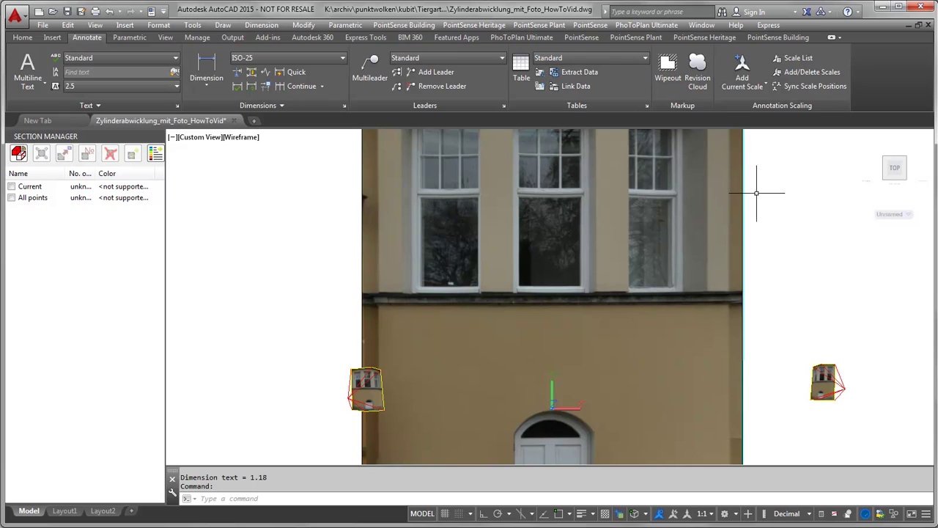
# Close the current drawing without saving it and open Zylinderabwicklung_ohne_Foto.dwg
pyautogui.click(928, 26)
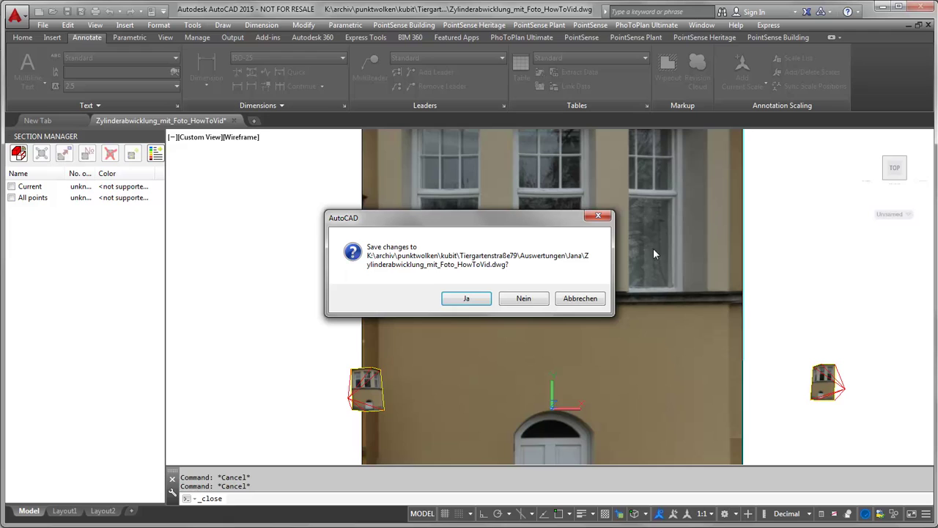
pyautogui.click(518, 302)
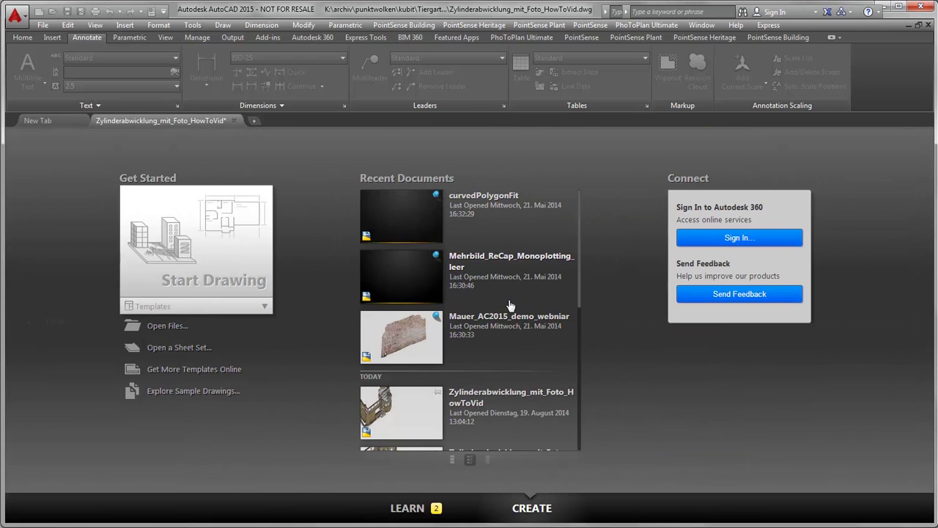
pyautogui.click(51, 13)
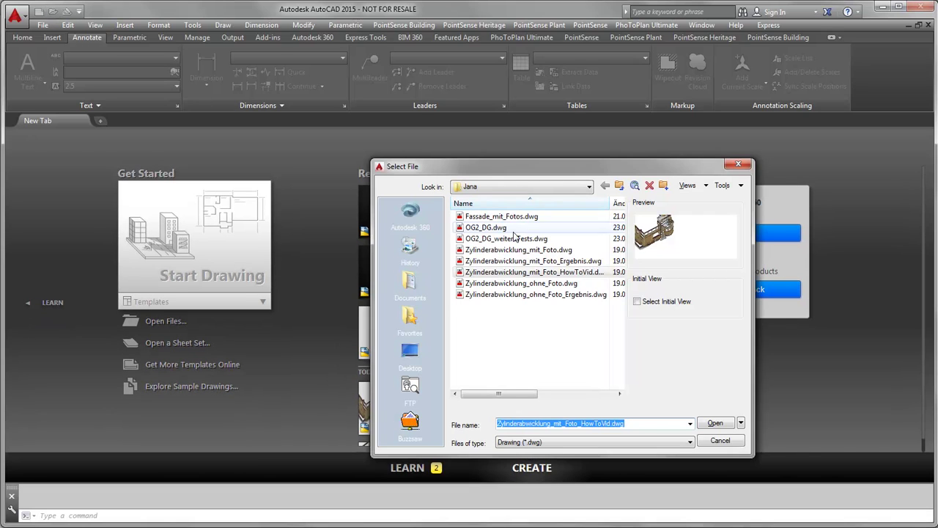
pyautogui.click(517, 283)
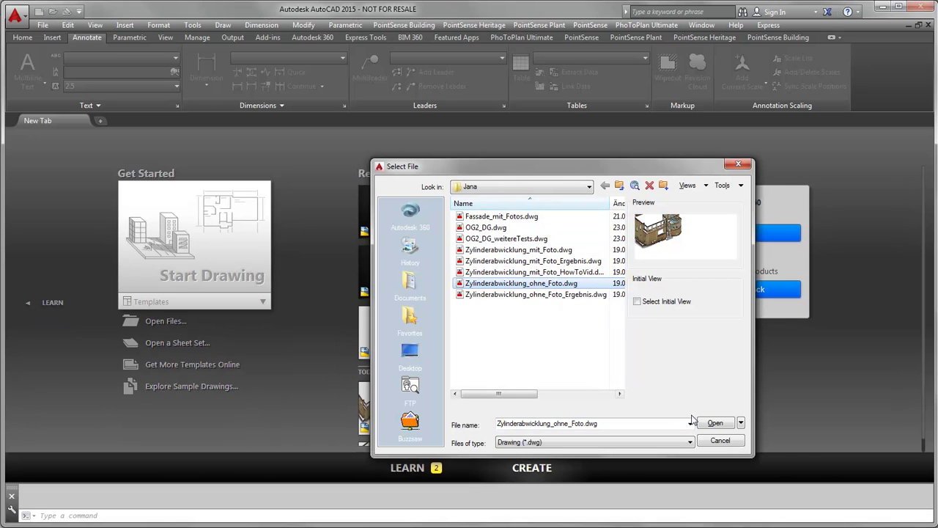
pyautogui.click(713, 423)
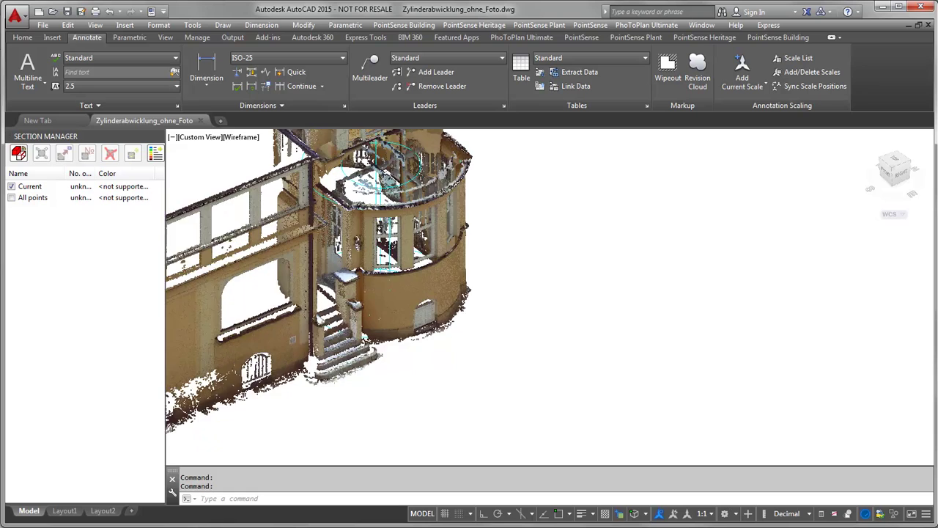
# Inspect the building's point cloud and orbit to a plan view of the round bay
pyautogui.scroll(2, 404, 179)
pyautogui.scroll(-2, 405, 175)
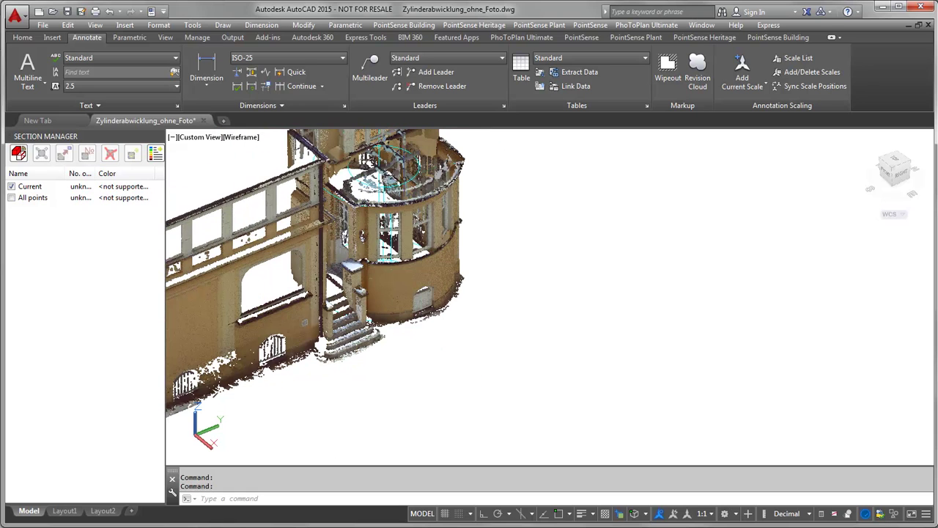
pyautogui.moveTo(415, 198); pyautogui.dragTo(594, 258, button='middle')
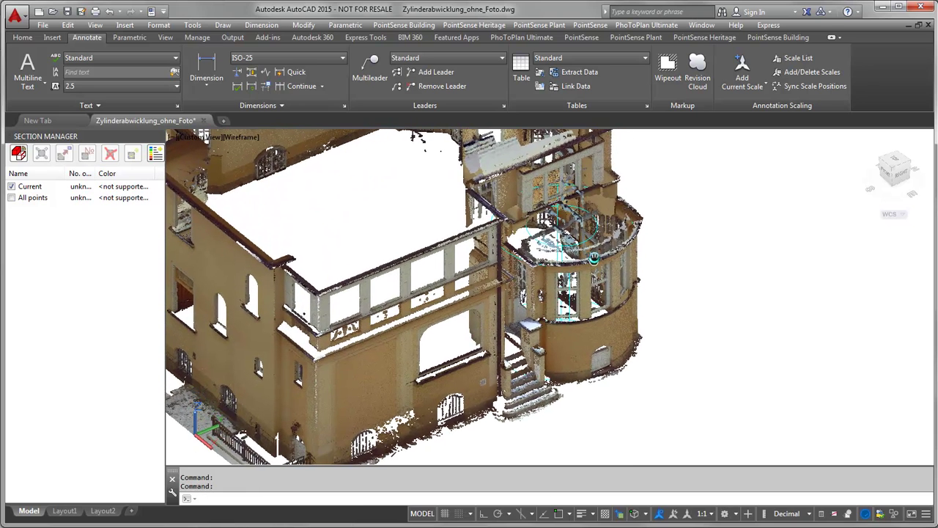
pyautogui.scroll(-3, 678, 400)
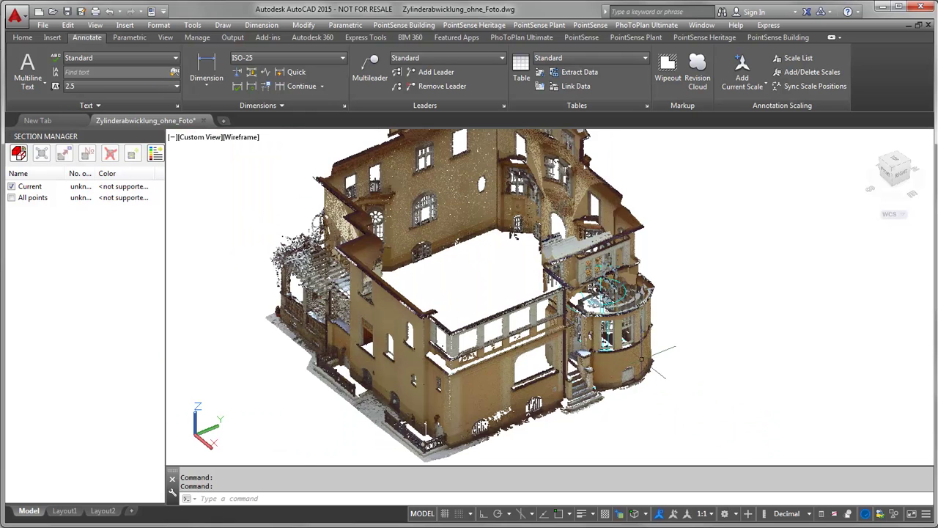
pyautogui.scroll(4, 678, 399)
pyautogui.scroll(2, 634, 350)
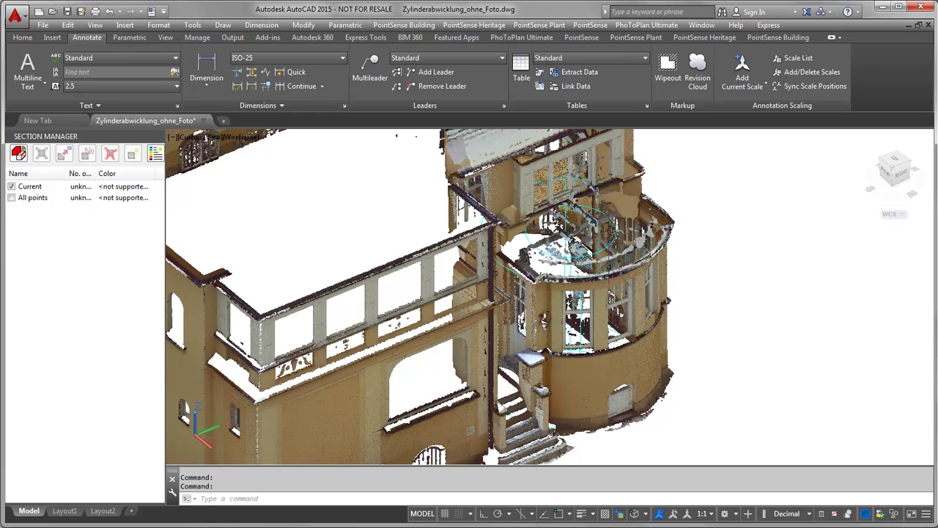
pyautogui.moveTo(609, 264)
pyautogui.keyDown('shift'); pyautogui.mouseDown(button='middle')
pyautogui.moveTo(575, 364)
pyautogui.moveTo(554, 389)
pyautogui.mouseUp(button='middle'); pyautogui.keyUp('shift')
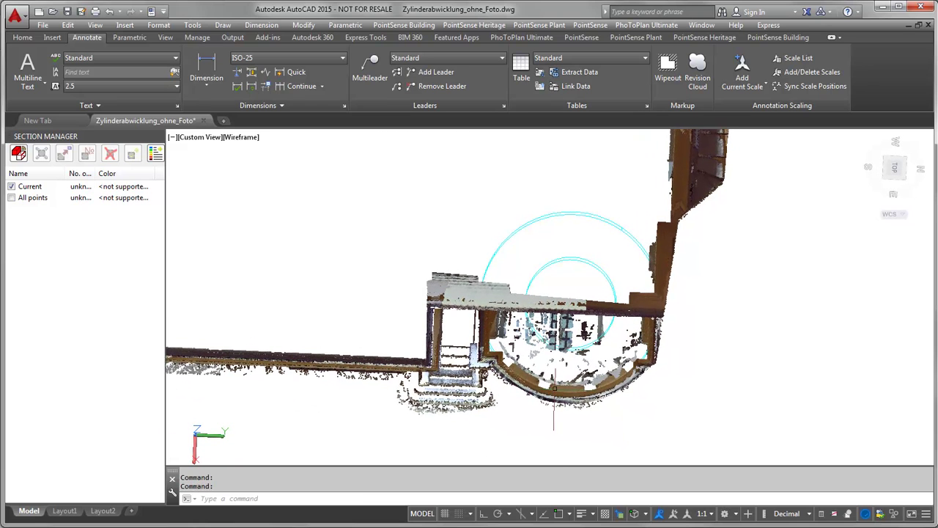
pyautogui.scroll(2, 553, 385)
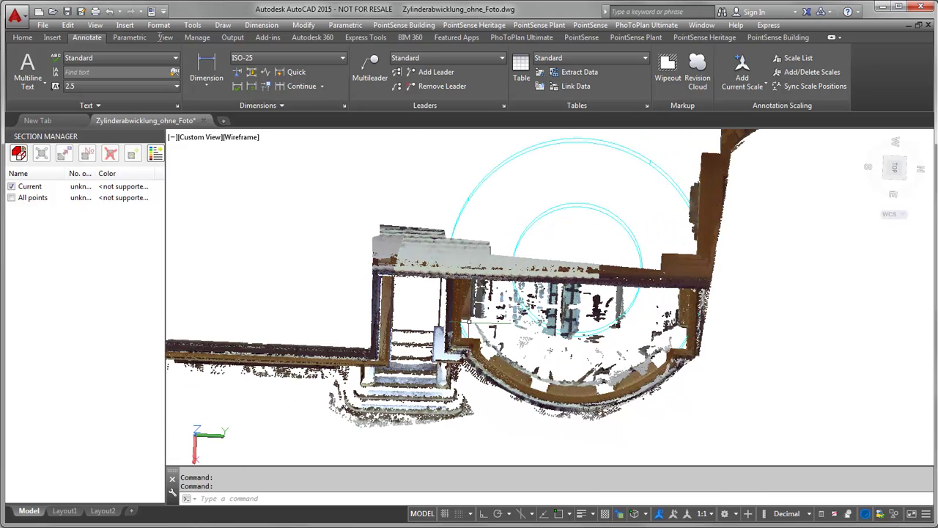
# Start defining a circular shell section and enable 3D object snap with the point cloud Node mode
pyautogui.click(705, 37)
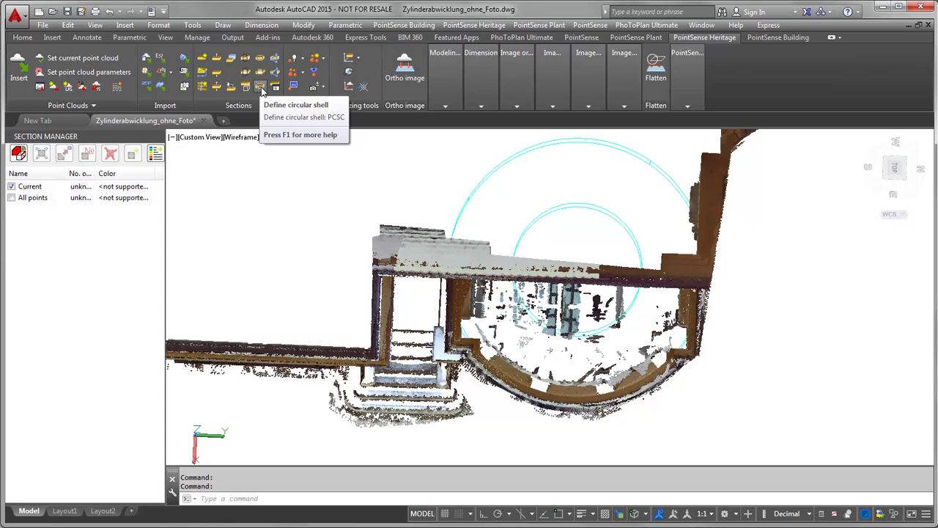
pyautogui.click(260, 87)
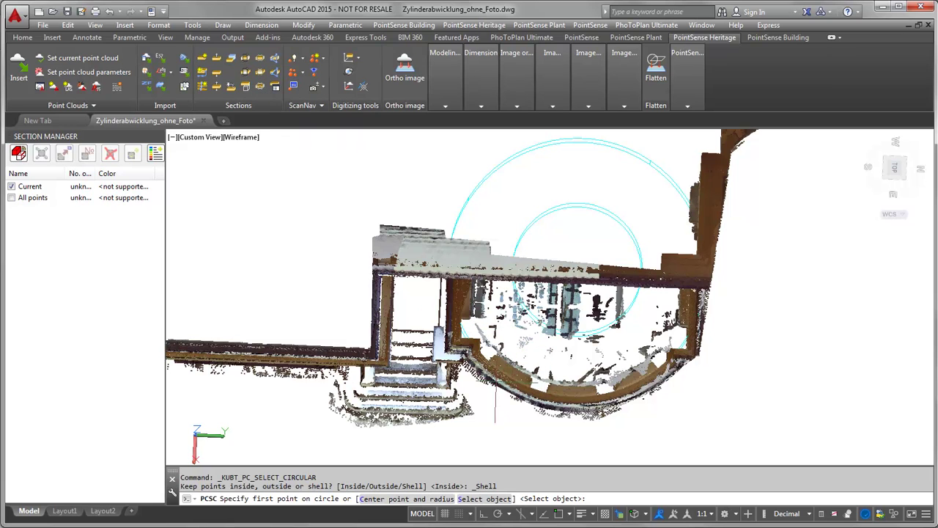
pyautogui.scroll(2, 478, 377)
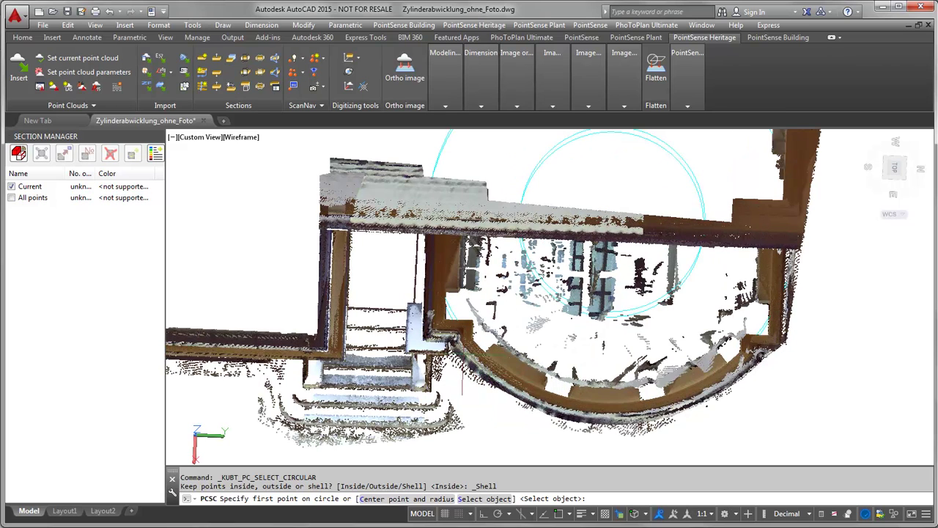
pyautogui.press('F4')
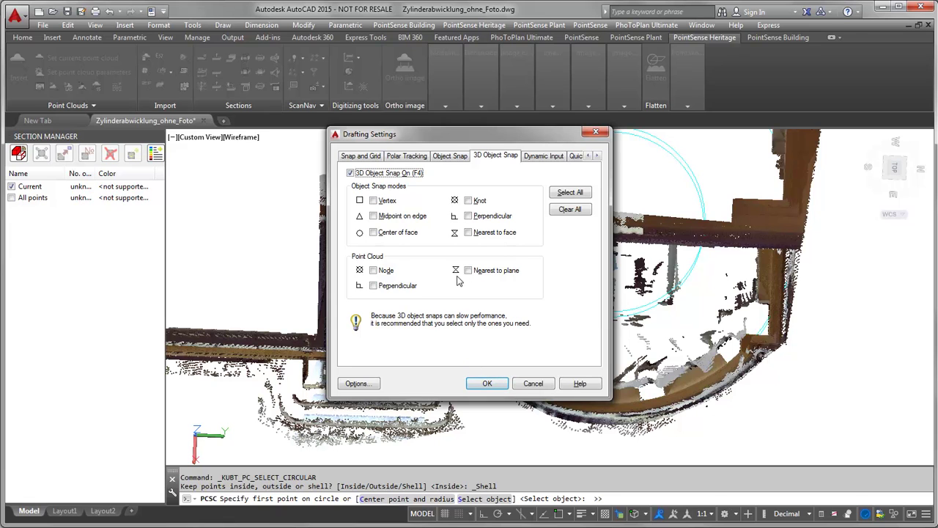
pyautogui.click(393, 273)
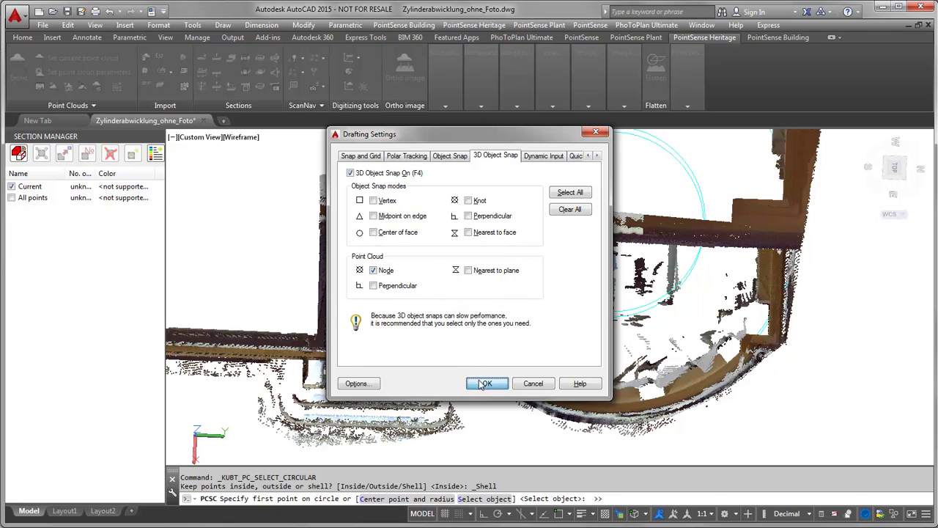
pyautogui.click(487, 383)
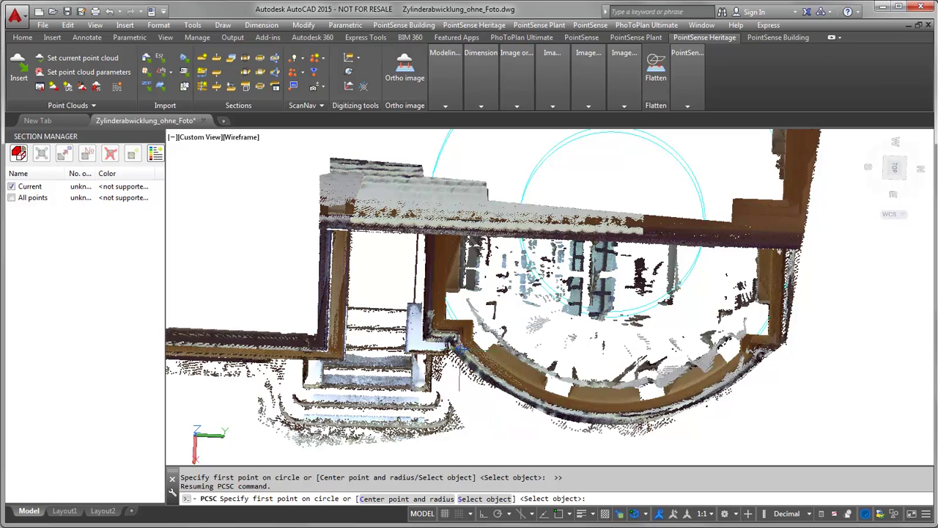
# Define the cylindrical shell from three points along the bay's outer wall and an inner radius just inside the wall, finishing without another radius
pyautogui.click(459, 345)
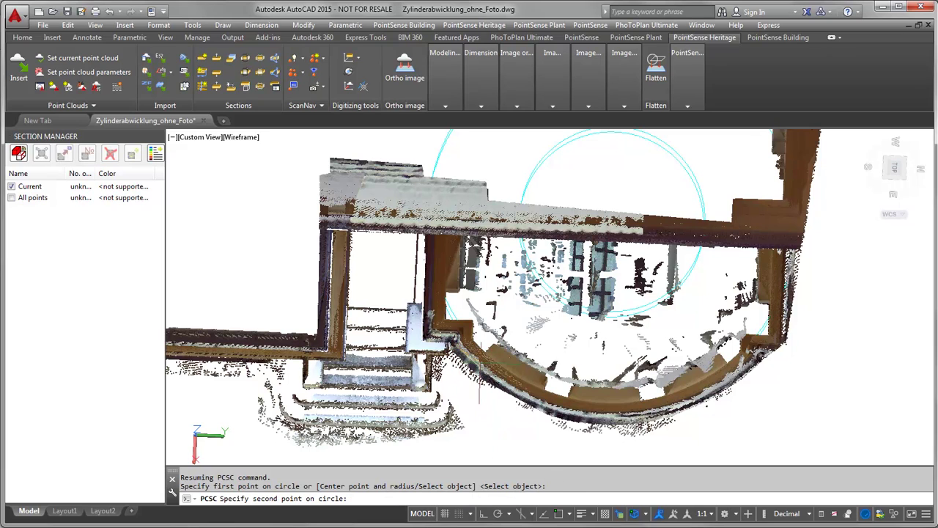
pyautogui.click(600, 420)
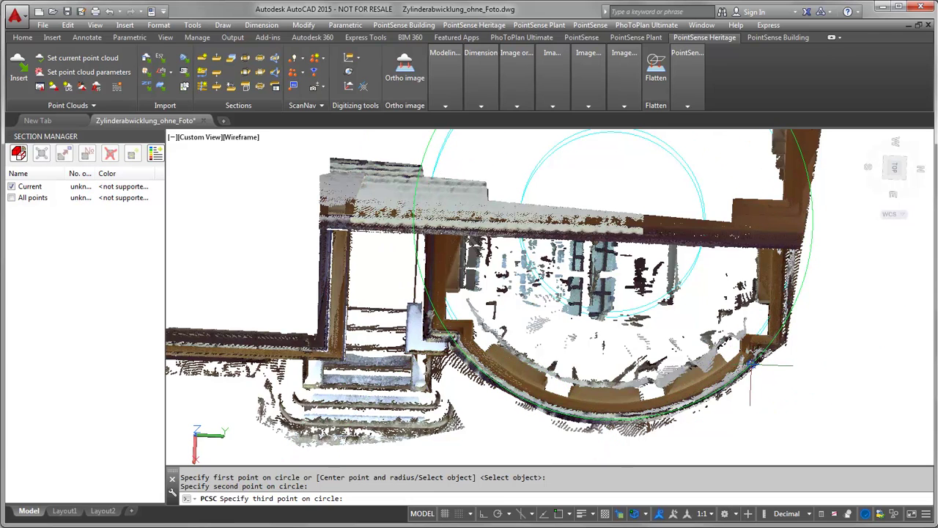
pyautogui.click(750, 365)
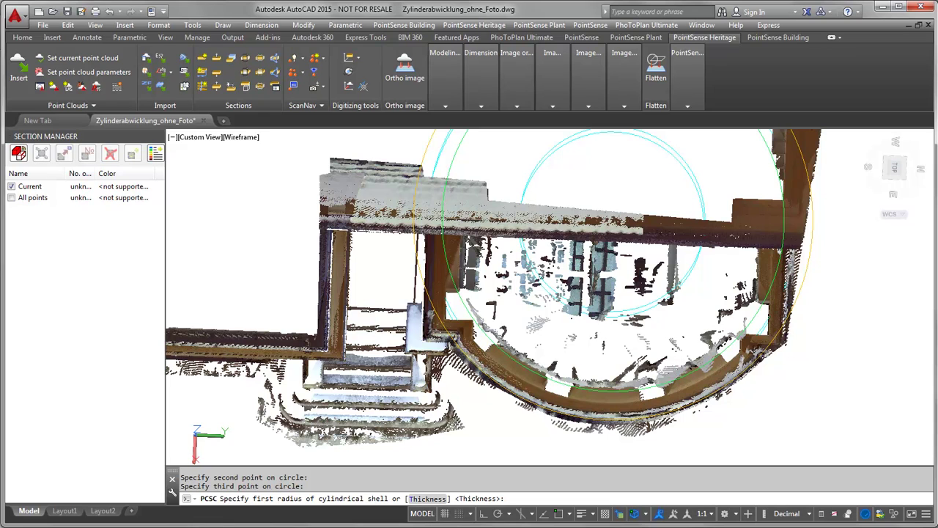
pyautogui.click(683, 376)
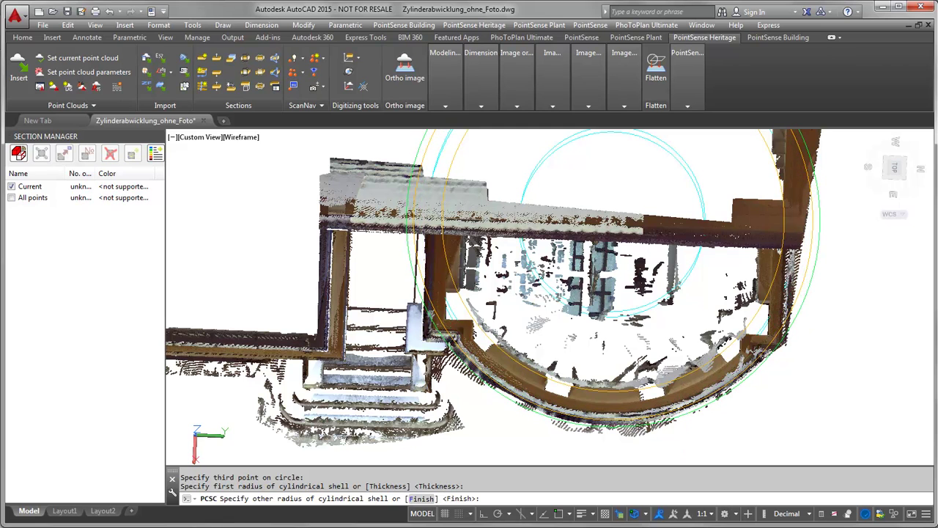
pyautogui.press('Return')
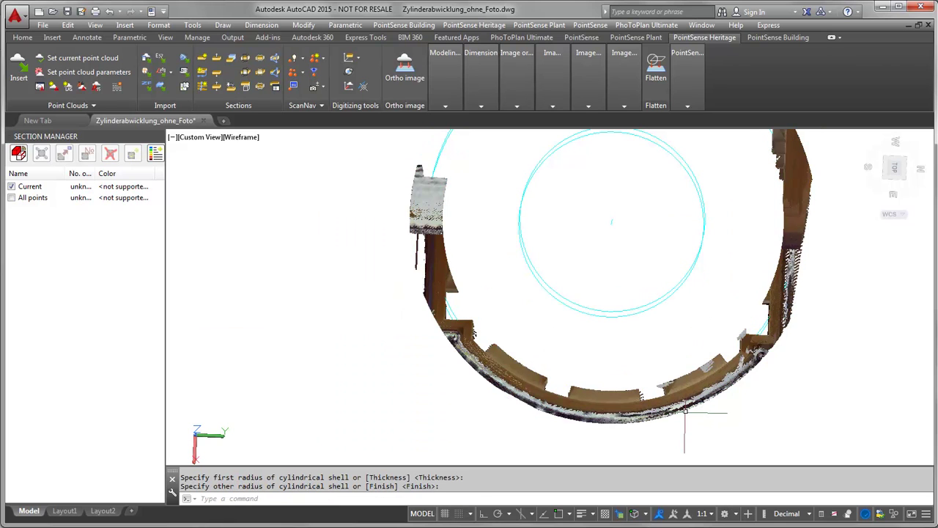
# Clip the shell section in plan view to a rectangle around the bay's curved front wall, keeping the points inside
pyautogui.keyDown('shift'); pyautogui.moveTo(693, 385); pyautogui.dragTo(689, 274, button='middle'); pyautogui.keyUp('shift')
pyautogui.press('Return')
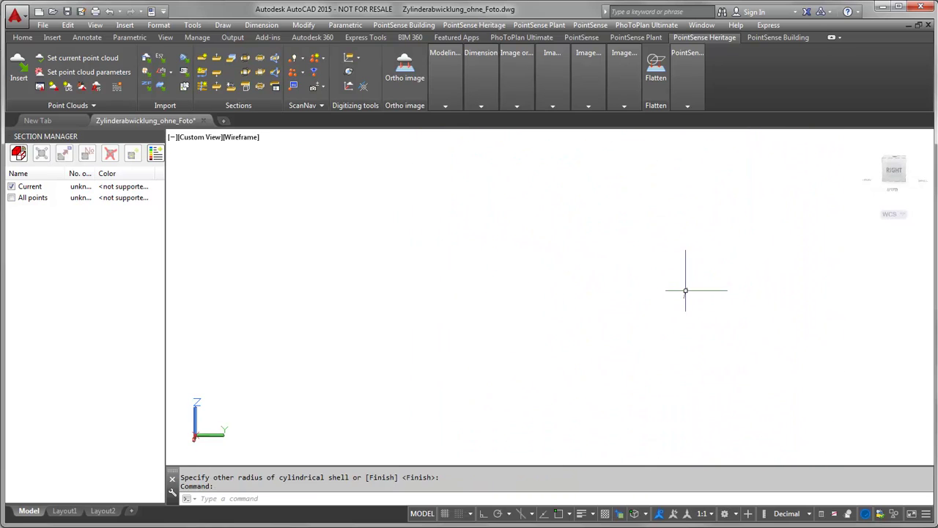
pyautogui.middleClick(678, 318)
pyautogui.middleClick(678, 319)
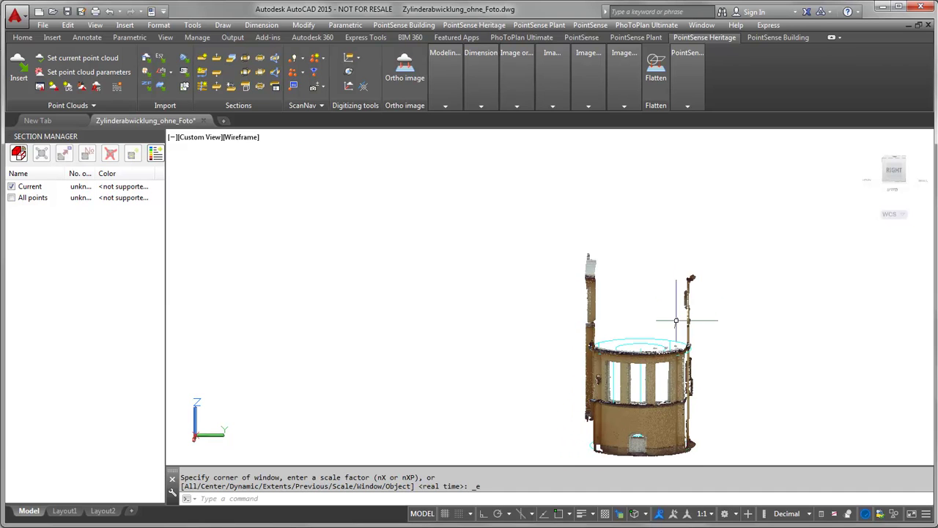
pyautogui.keyDown('shift'); pyautogui.moveTo(663, 375); pyautogui.dragTo(630, 400, button='middle'); pyautogui.keyUp('shift')
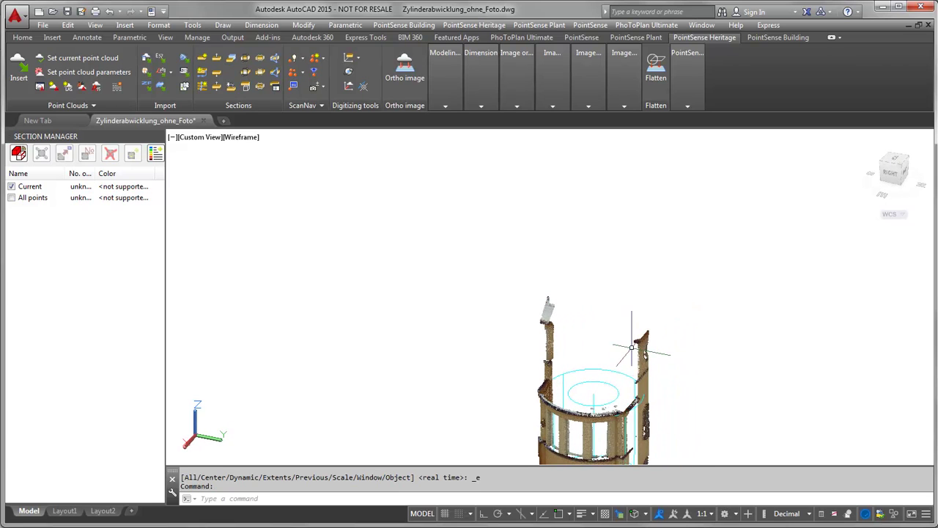
pyautogui.keyDown('shift'); pyautogui.moveTo(595, 327); pyautogui.dragTo(565, 315, button='middle'); pyautogui.keyUp('shift')
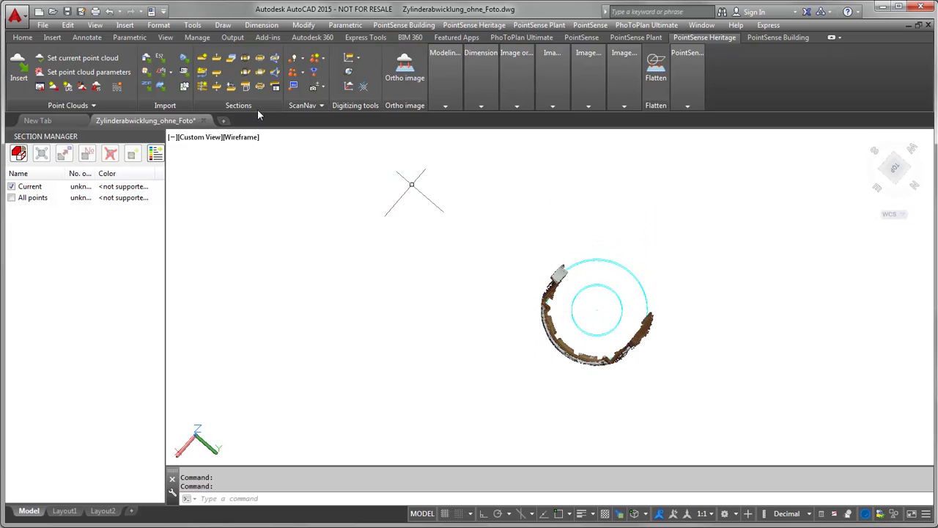
pyautogui.moveTo(501, 305); pyautogui.dragTo(561, 377, button='middle')
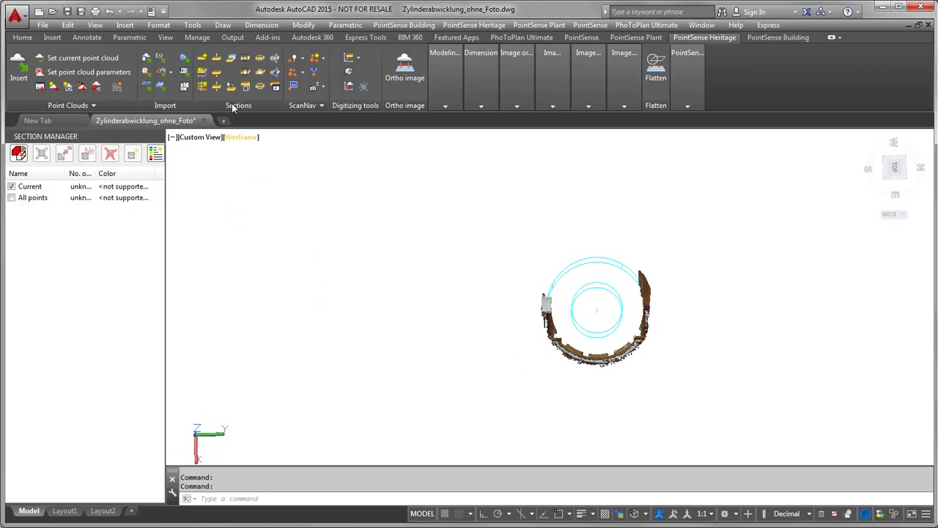
pyautogui.click(251, 66)
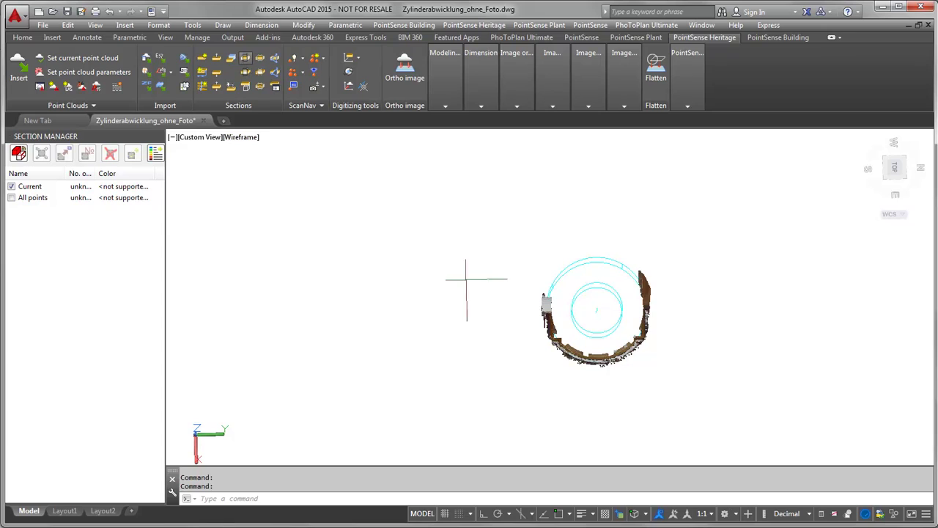
pyautogui.click(539, 332)
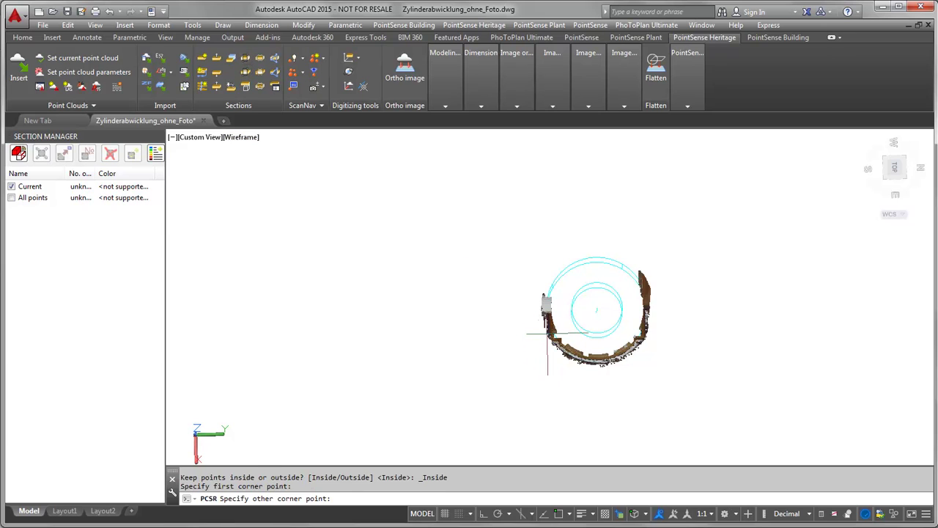
pyautogui.click(669, 379)
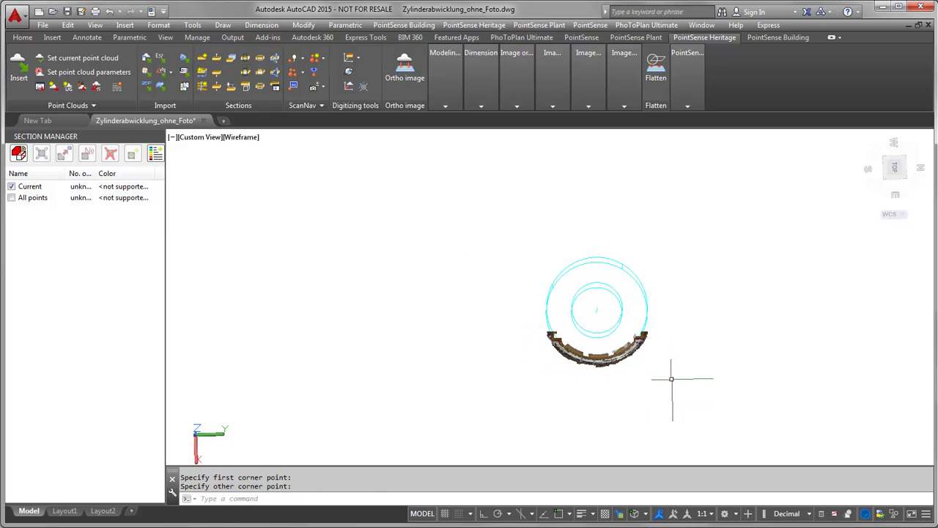
# Save the current point cloud section under the name clip
pyautogui.click(37, 191)
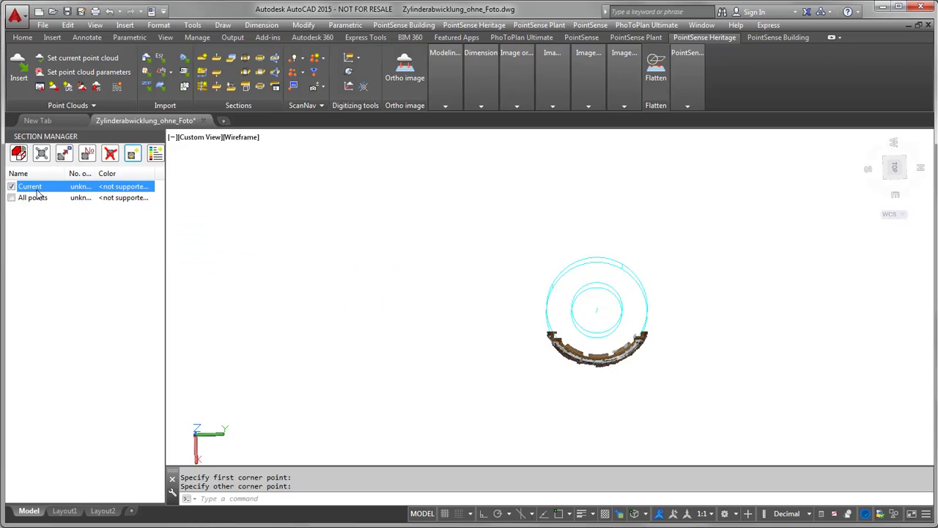
pyautogui.click(37, 189)
pyautogui.write('clip')
pyautogui.click(285, 241)
pyautogui.click(257, 236)
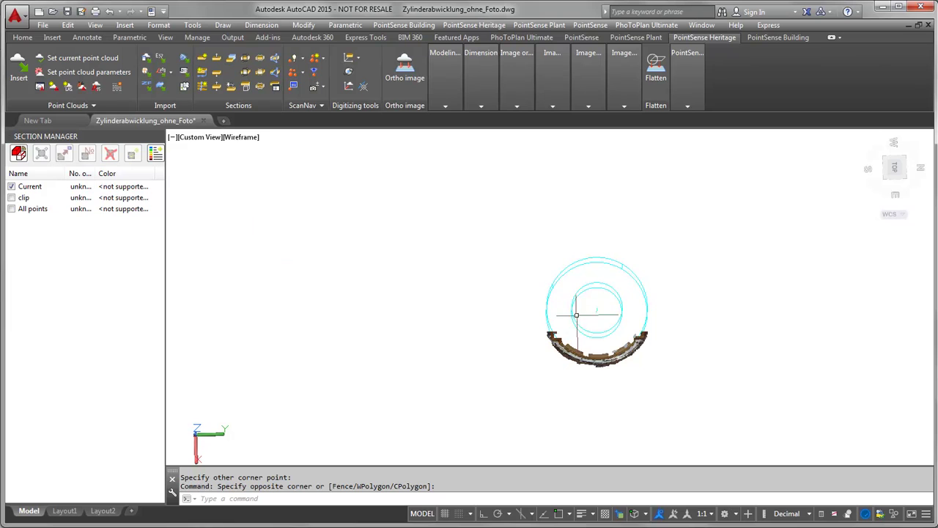
# Convert the current section into a Smart Section, showing only the Smart Section, with 100 percent density and at most 5 million points
pyautogui.keyDown('shift'); pyautogui.moveTo(576, 316); pyautogui.dragTo(533, 337, button='middle'); pyautogui.keyUp('shift')
pyautogui.scroll(3, 604, 326)
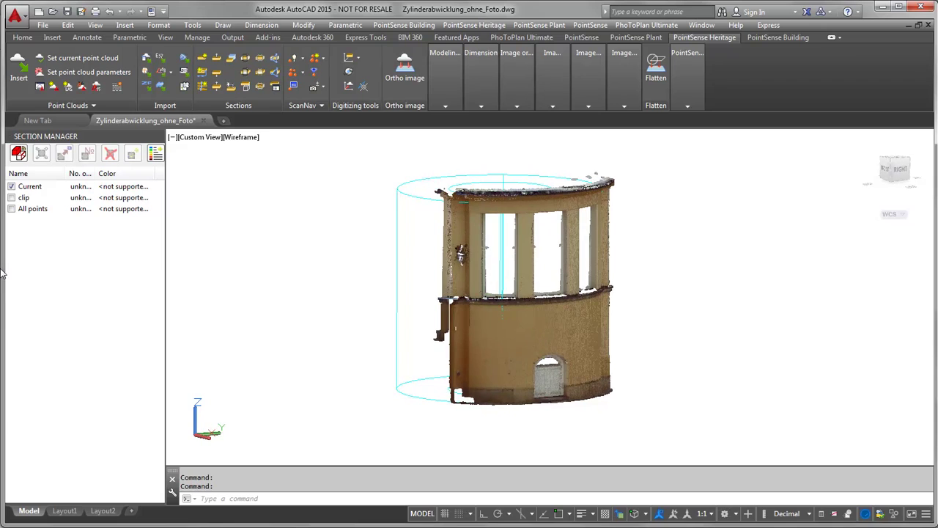
pyautogui.click(43, 188)
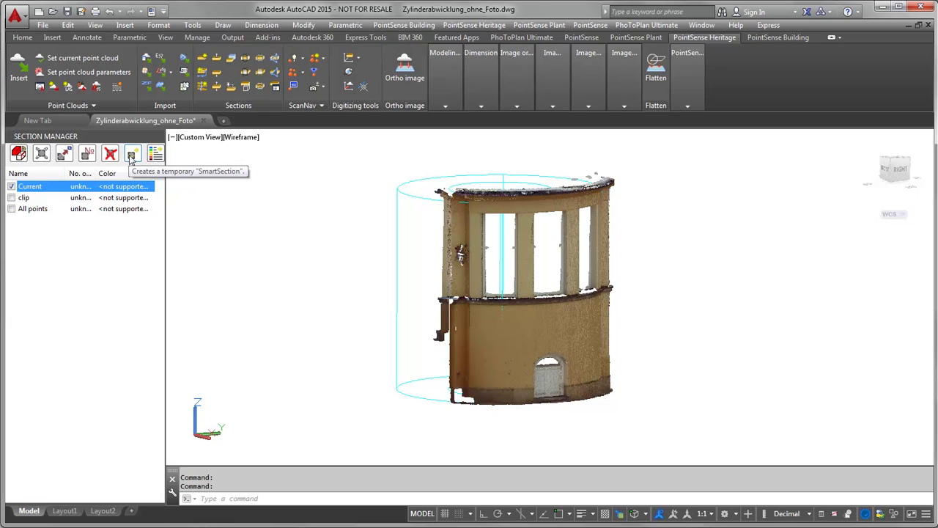
pyautogui.click(132, 157)
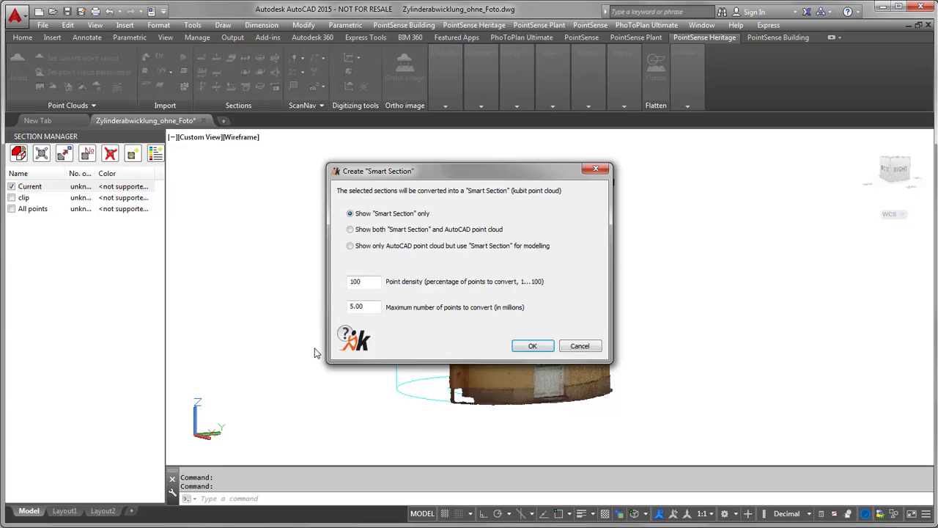
pyautogui.click(527, 349)
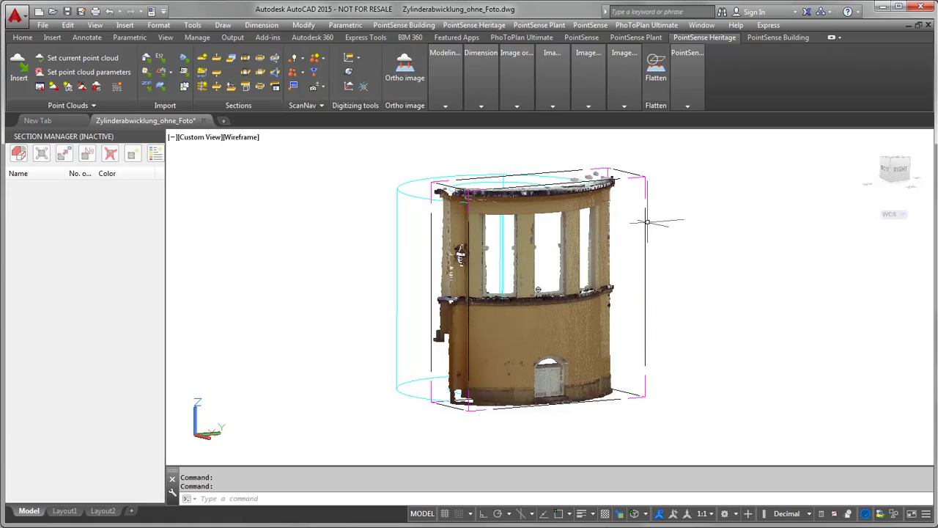
# Start the Unwrap cylinder command and choose the cylinder fitted to the bay for unwrapping its outside
pyautogui.moveTo(698, 53)
pyautogui.moveTo(628, 73)
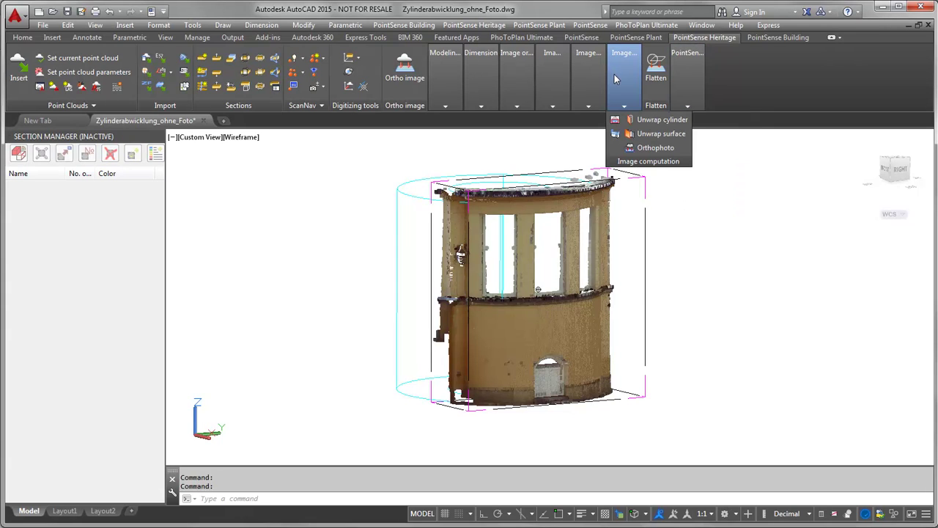
pyautogui.click(634, 123)
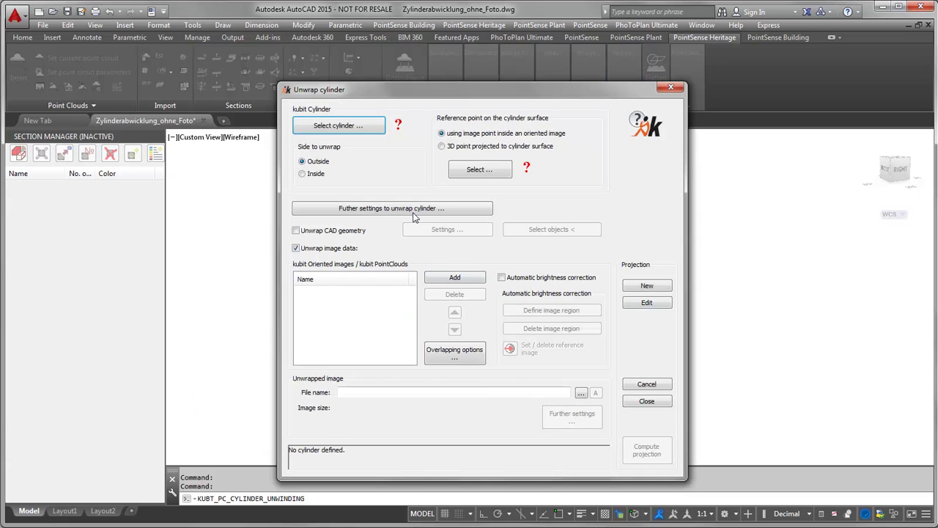
pyautogui.click(350, 128)
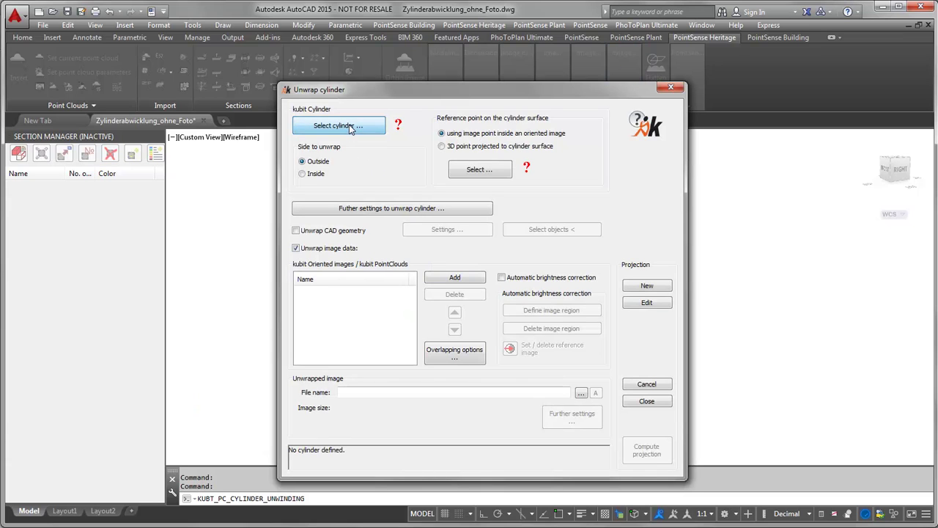
pyautogui.click(538, 290)
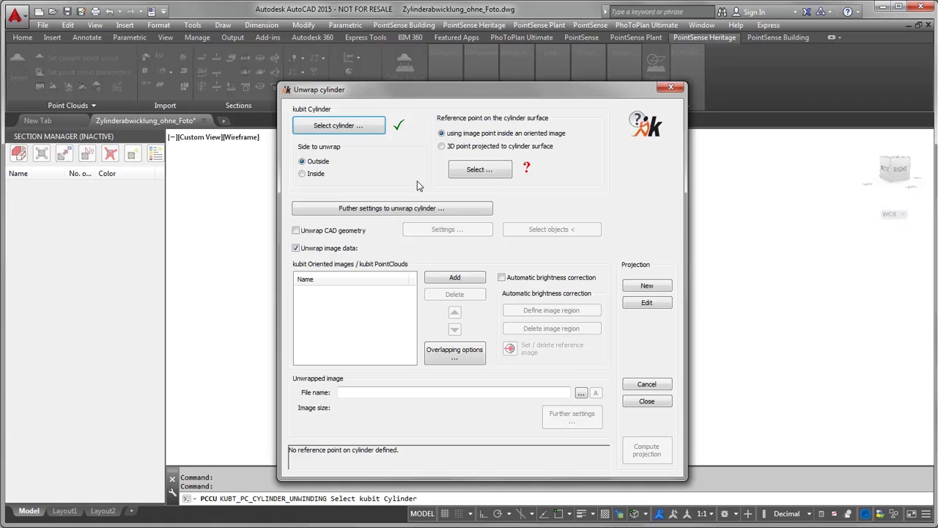
# Define the reference point as a 3D point projected to the cylinder surface, snapping to the top of the arched door
pyautogui.click(442, 149)
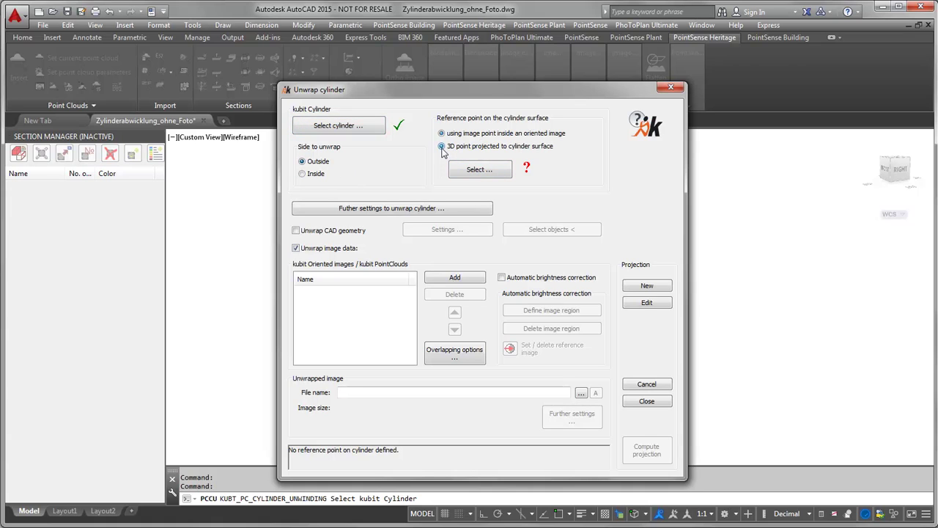
pyautogui.click(485, 164)
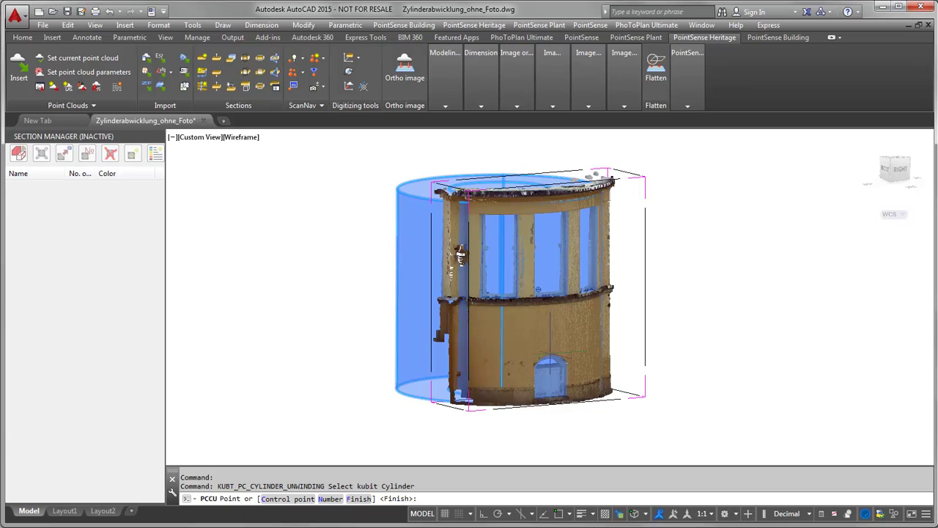
pyautogui.press('F4')
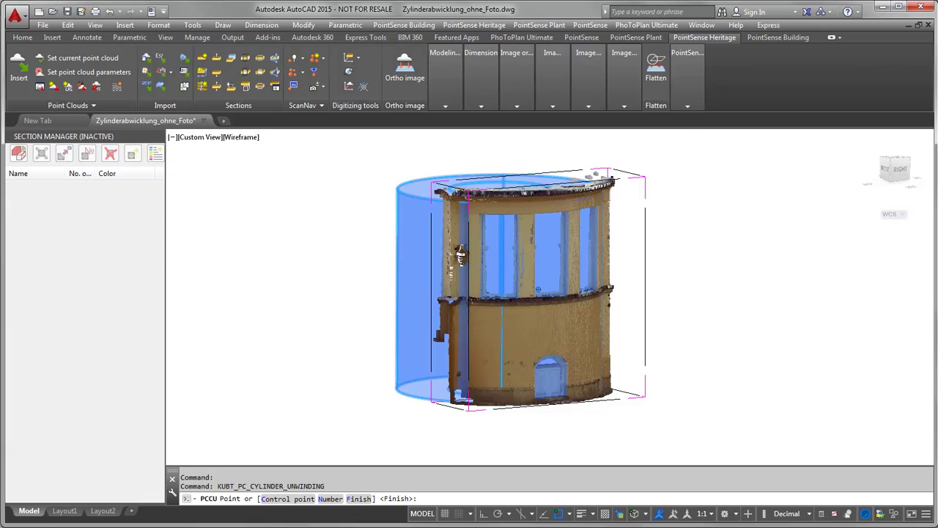
pyautogui.click(552, 354)
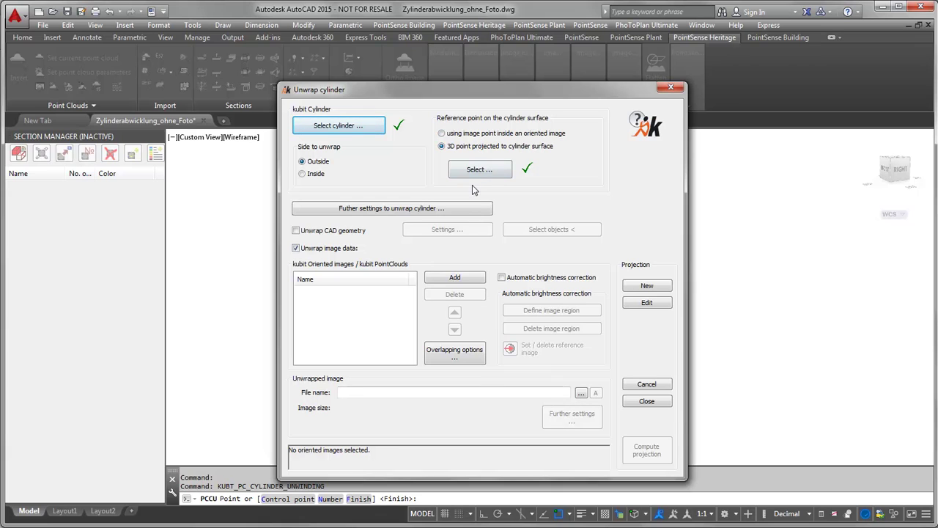
# Set the unwrapping width relative to the reference point to 2.3 units on each side, positioned at the cylinder
pyautogui.click(455, 211)
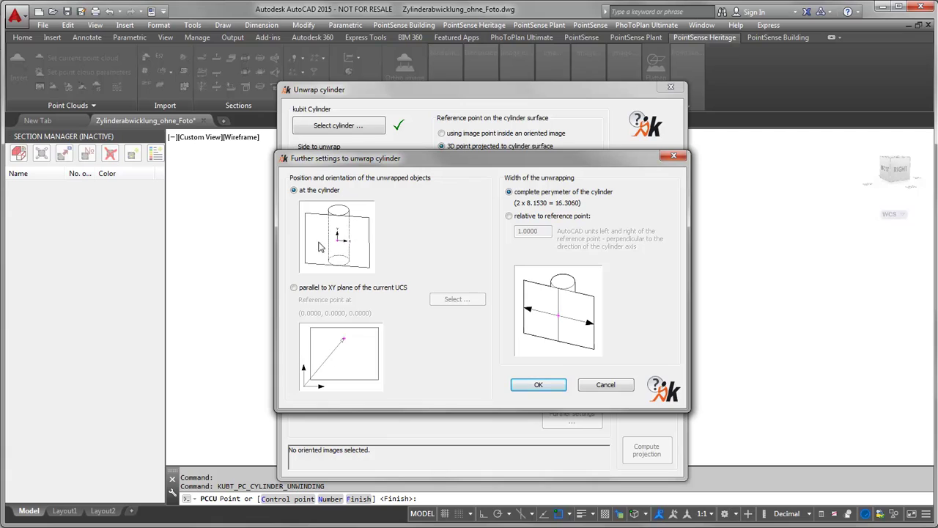
pyautogui.click(508, 216)
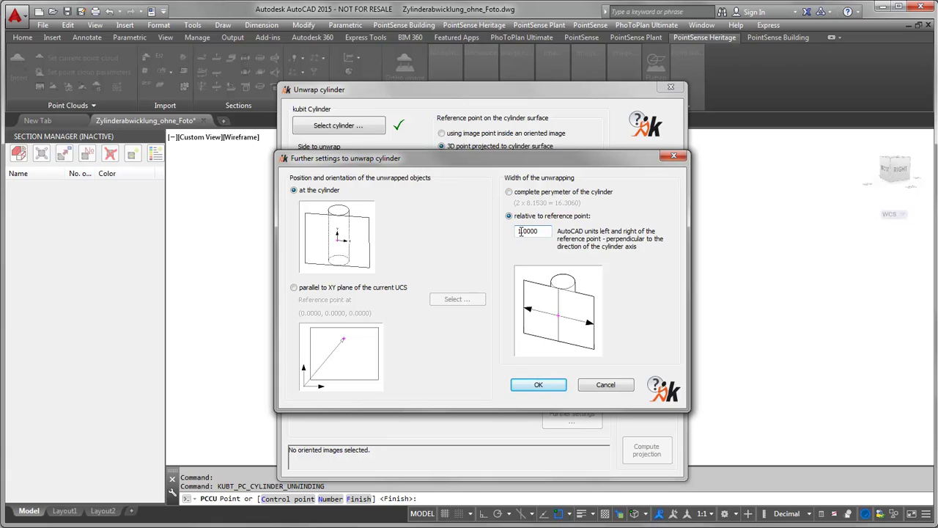
pyautogui.write('2')
pyautogui.click(542, 385)
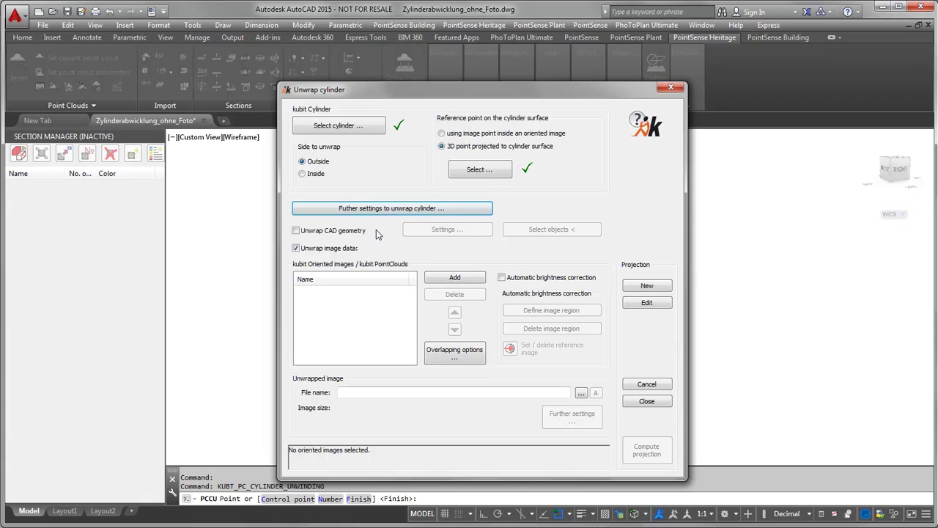
# Add the Smart Section point cloud to the image data to unwrap, leaving CAD geometry out
pyautogui.click(296, 231)
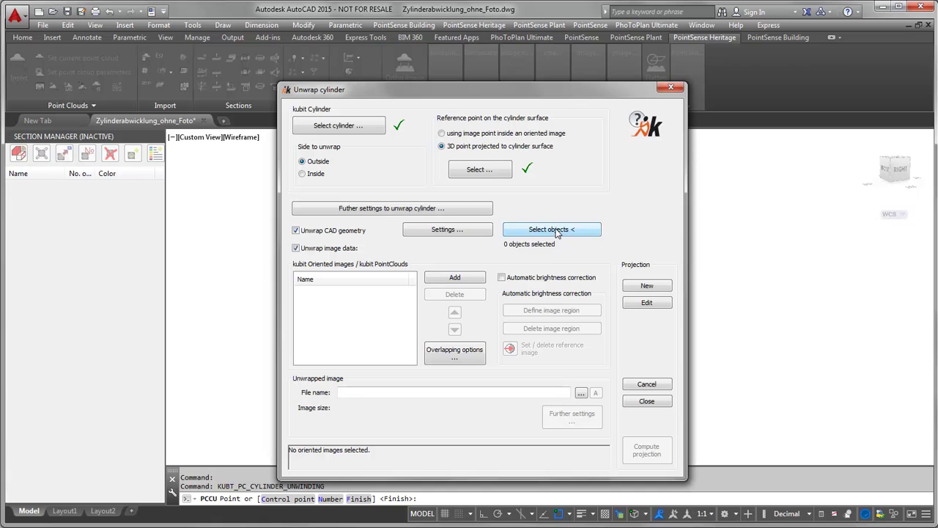
pyautogui.click(296, 231)
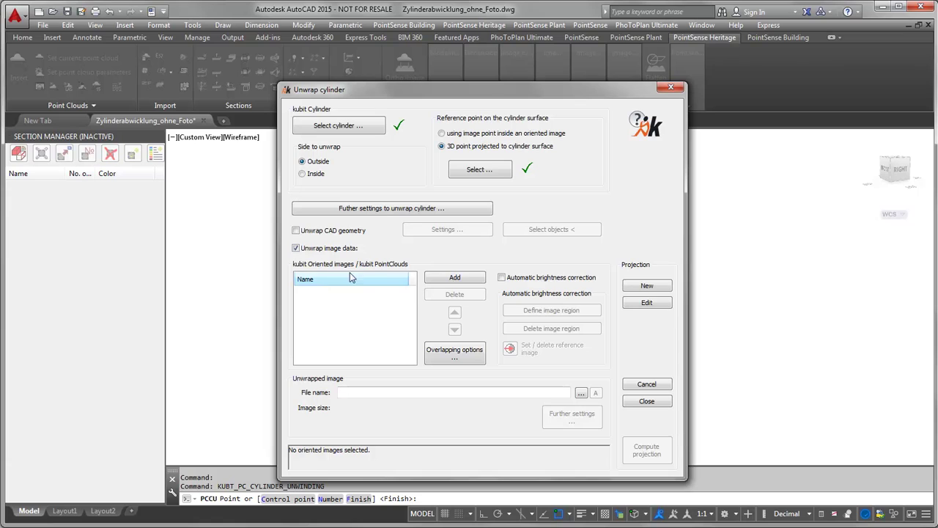
pyautogui.click(437, 283)
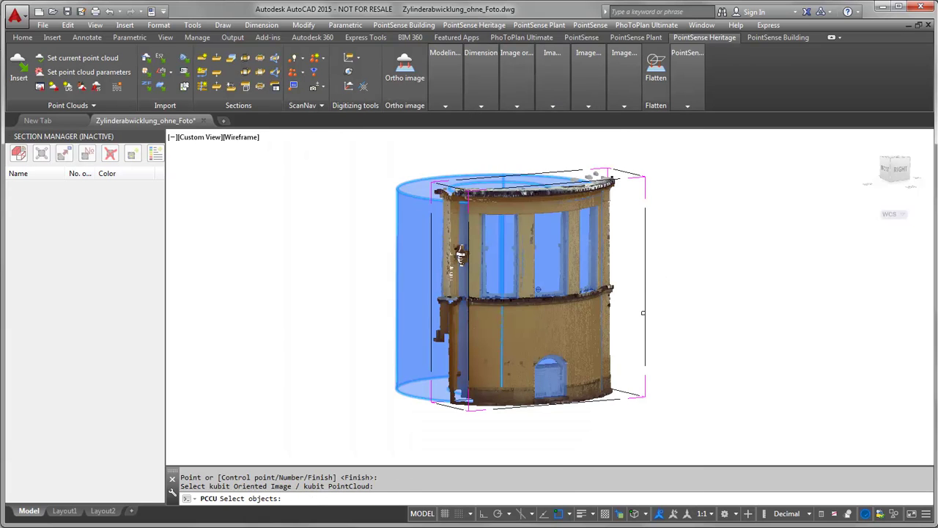
pyautogui.click(644, 312)
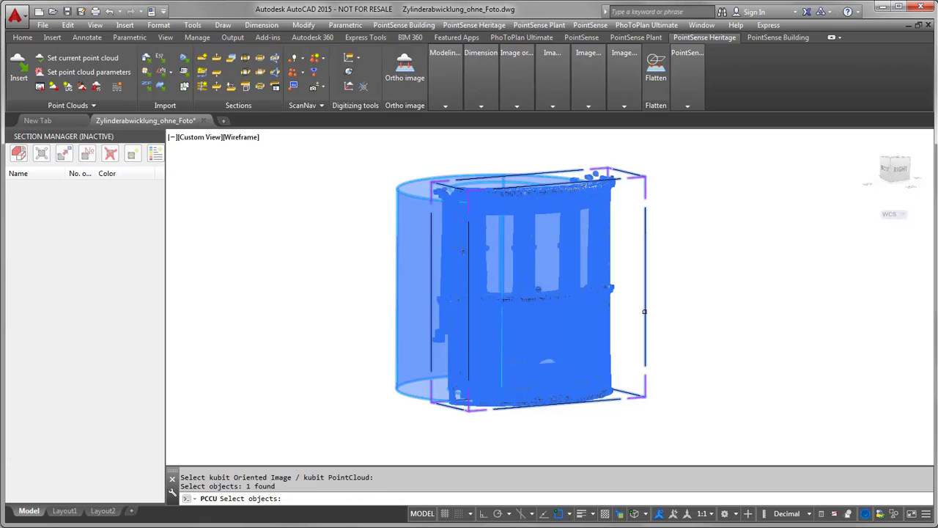
pyautogui.press('Return')
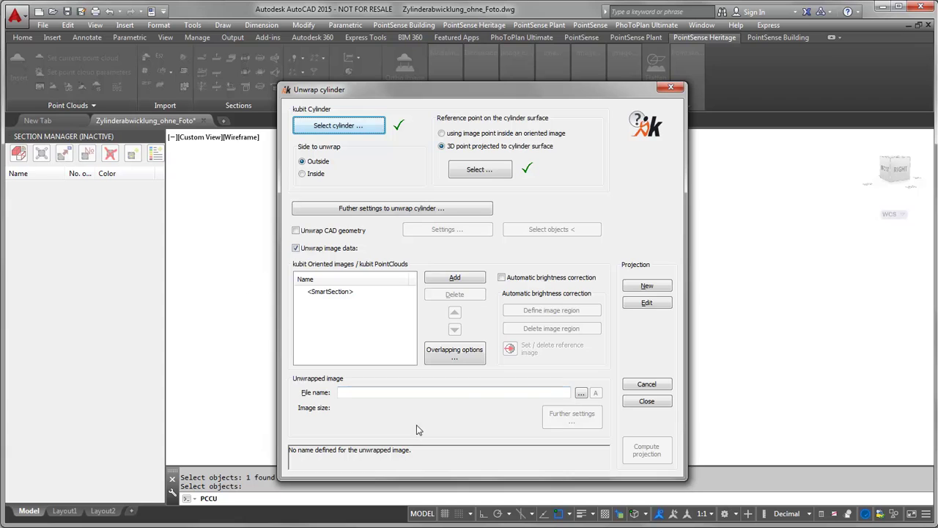
# Set the unwrapped image's file to facade_NW_unwound_point-cloud.png in the oriented folder, with the Relative path type
pyautogui.click(581, 393)
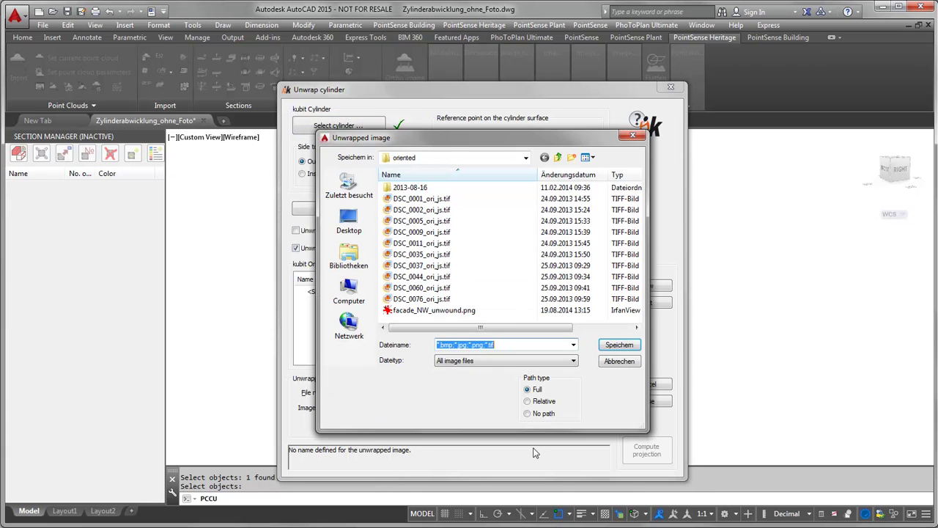
pyautogui.click(456, 311)
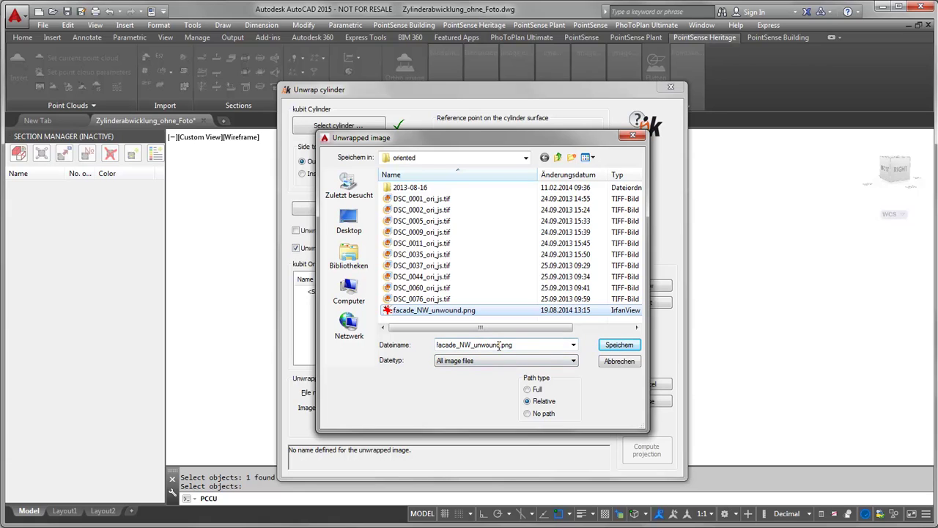
pyautogui.click(501, 345)
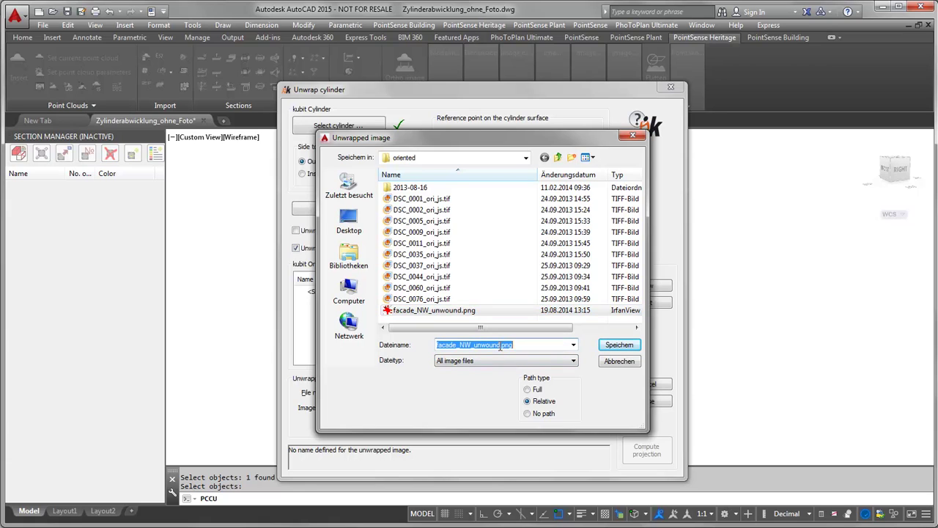
pyautogui.click(500, 345)
pyautogui.write('_point')
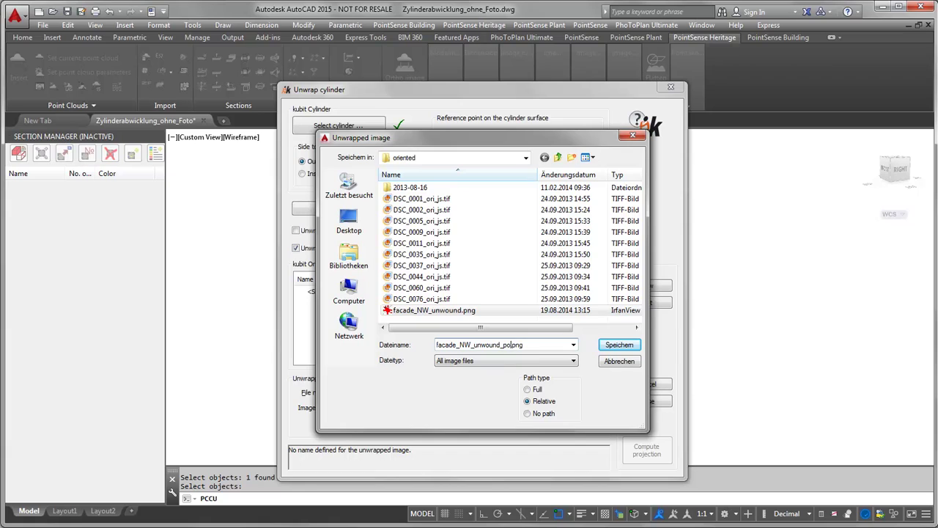
pyautogui.write('-cloud')
pyautogui.click(619, 345)
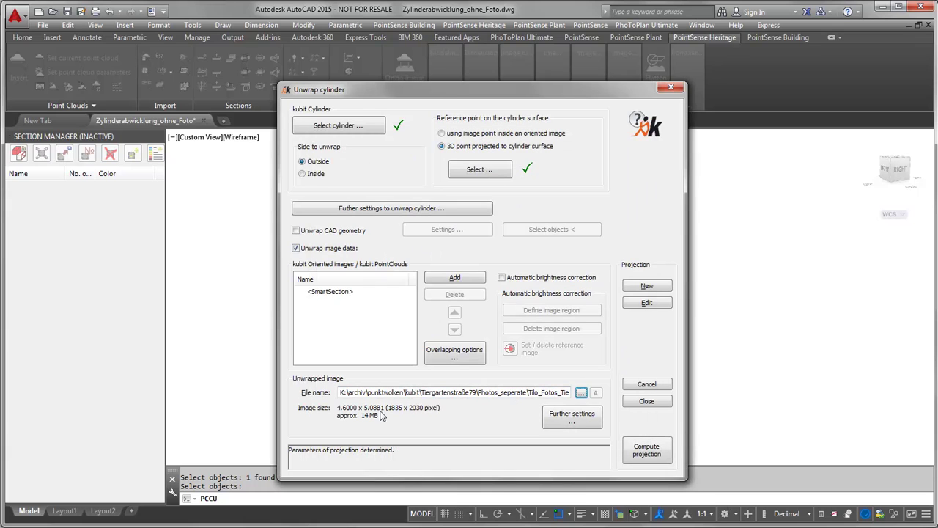
# Set the unwrapped image's pixel size to 0.005 meters in its further settings
pyautogui.click(581, 421)
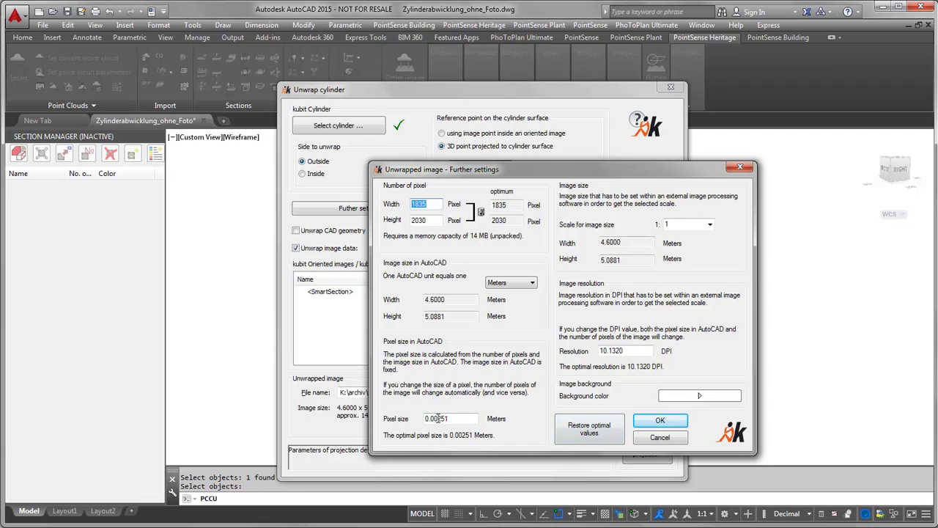
pyautogui.moveTo(435, 418); pyautogui.dragTo(445, 418)
pyautogui.write('3')
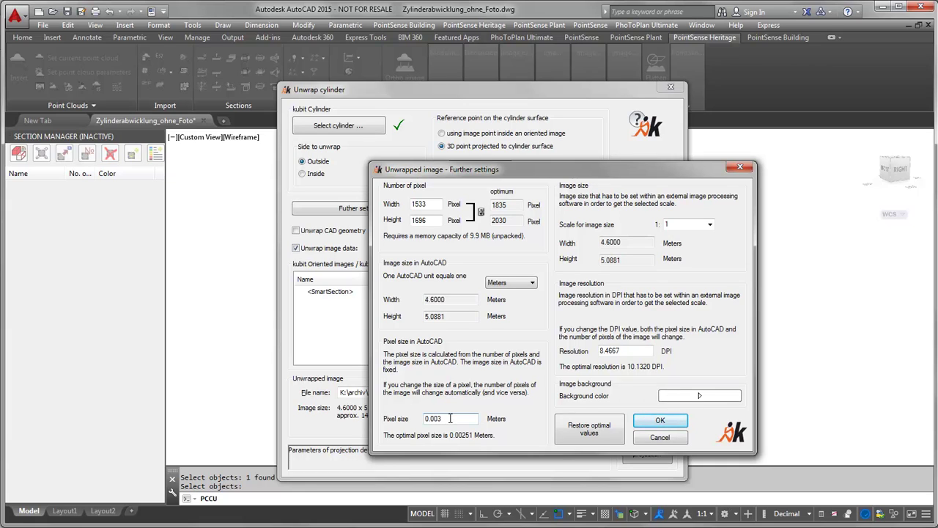
pyautogui.press('BackSpace')
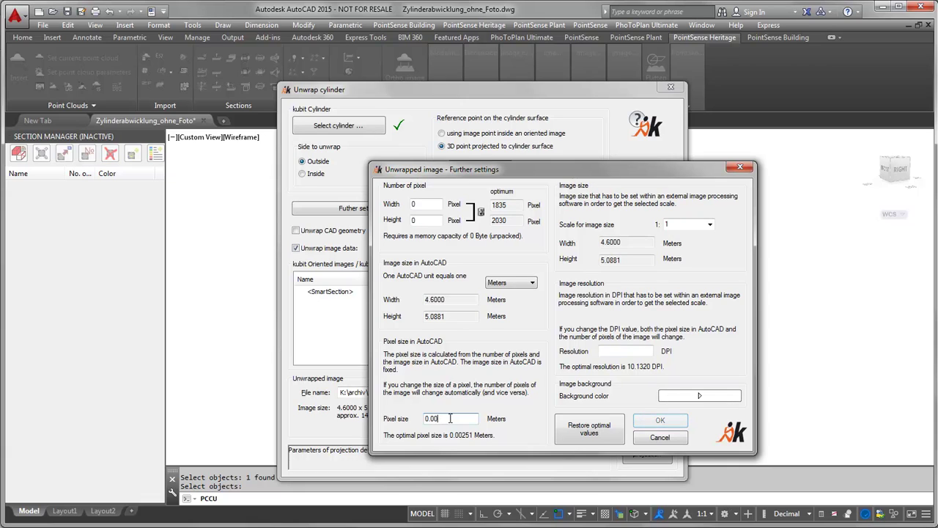
pyautogui.write('5')
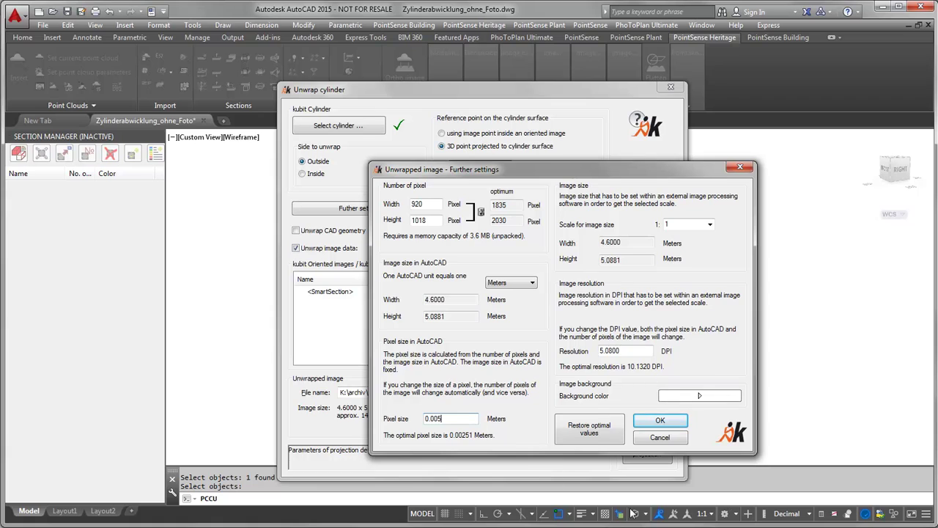
pyautogui.click(645, 425)
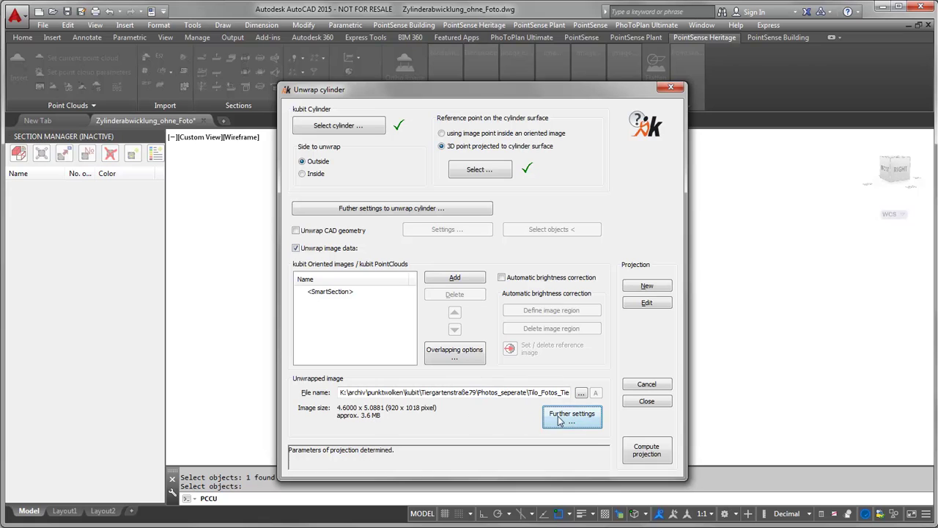
# Compute the cylinder projection and accept switching to the plan view of the unwrapped image
pyautogui.click(655, 456)
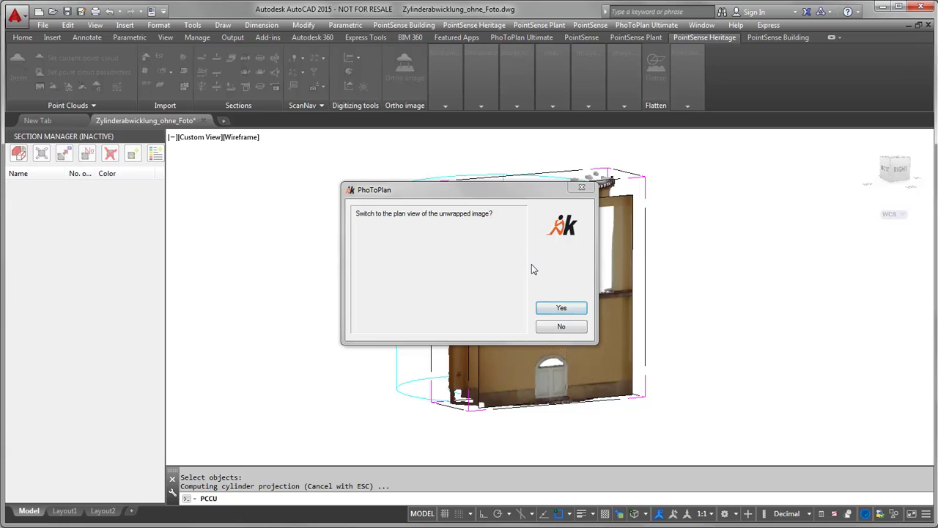
pyautogui.click(563, 309)
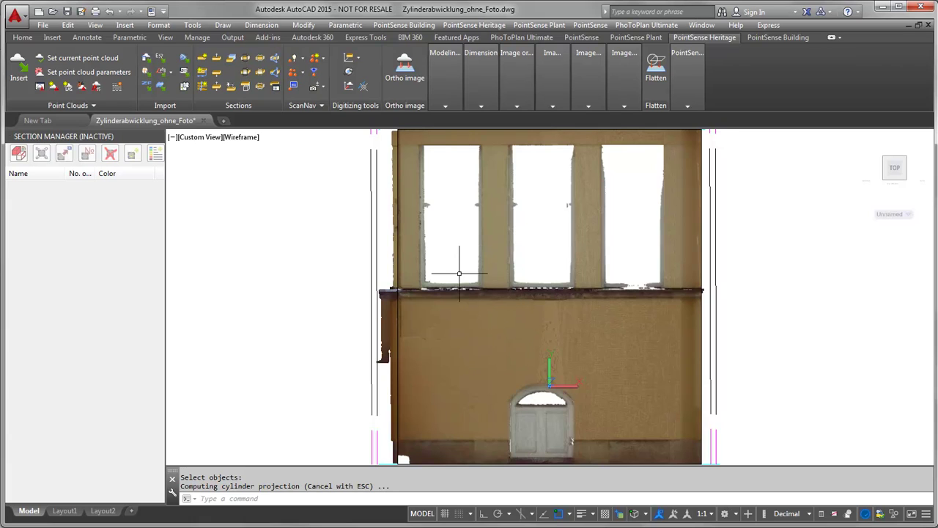
pyautogui.moveTo(462, 273)
pyautogui.keyDown('shift'); pyautogui.mouseDown(button='middle')
pyautogui.moveTo(534, 279)
pyautogui.moveTo(551, 290)
pyautogui.mouseUp(button='middle'); pyautogui.keyUp('shift')
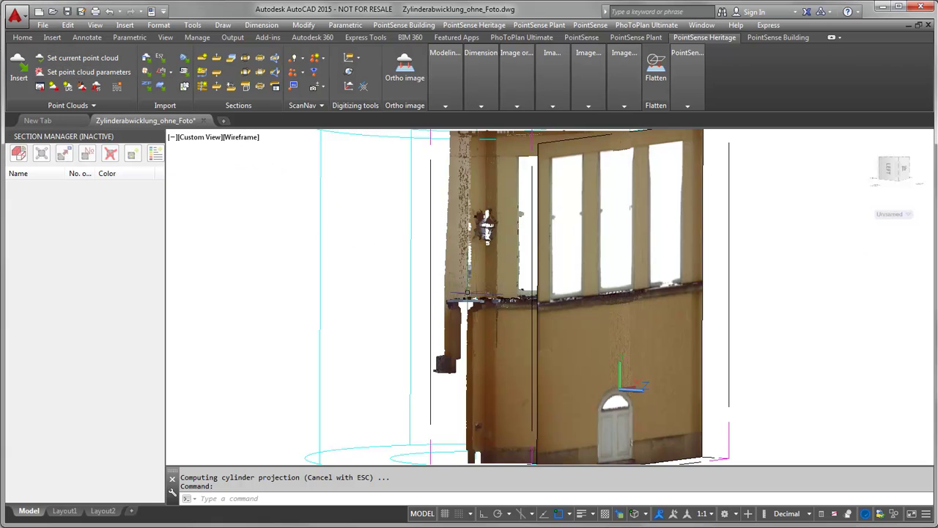
# Set the current point cloud and display the All points section instead of the Current one around the unwrapped image
pyautogui.click(71, 60)
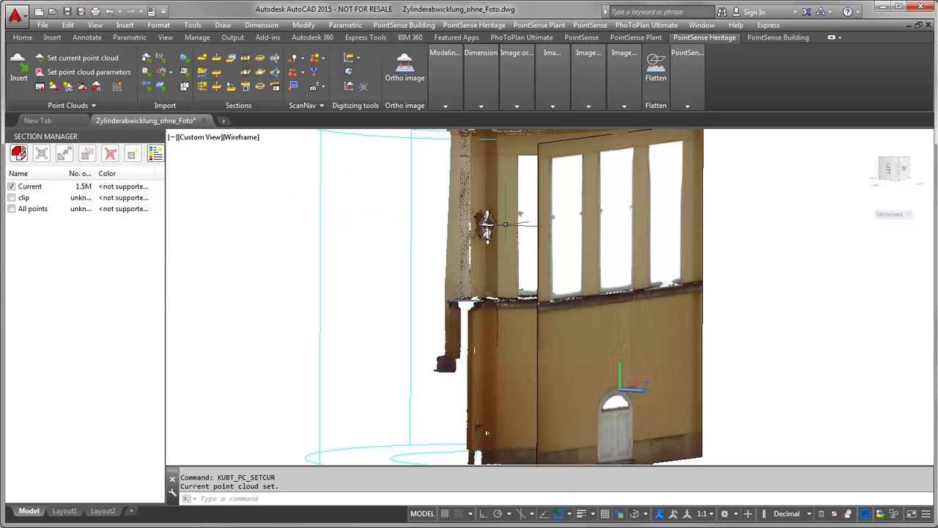
pyautogui.keyDown('shift'); pyautogui.moveTo(492, 225); pyautogui.dragTo(493, 226, button='middle'); pyautogui.keyUp('shift')
pyautogui.keyDown('shift'); pyautogui.moveTo(516, 299); pyautogui.dragTo(323, 264, button='middle'); pyautogui.keyUp('shift')
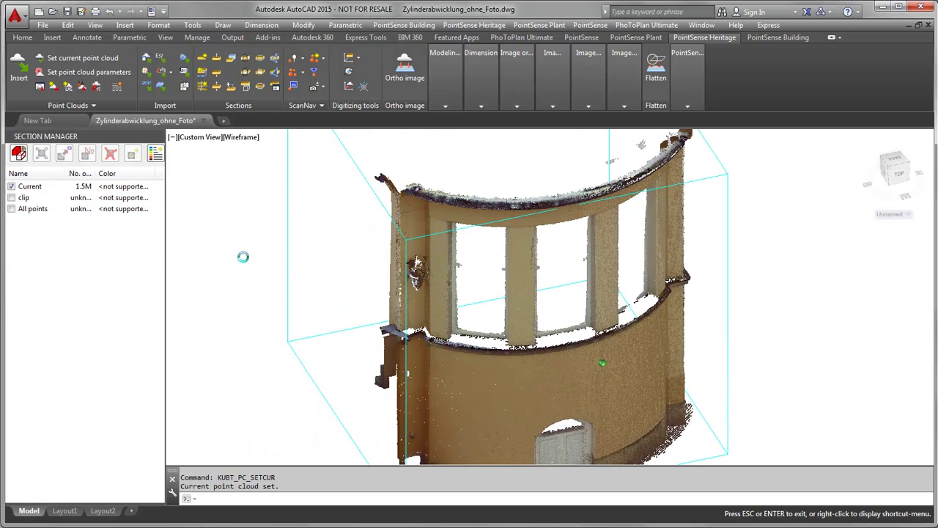
pyautogui.click(11, 209)
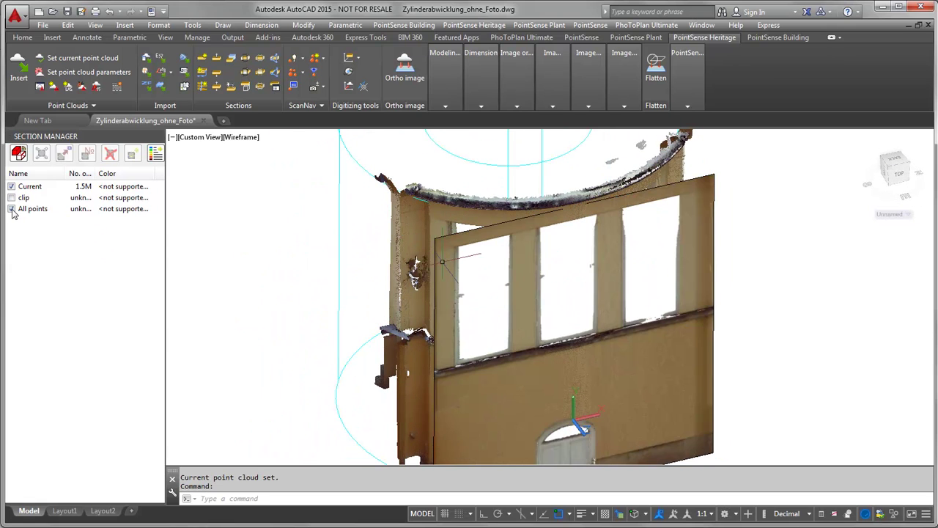
pyautogui.click(11, 186)
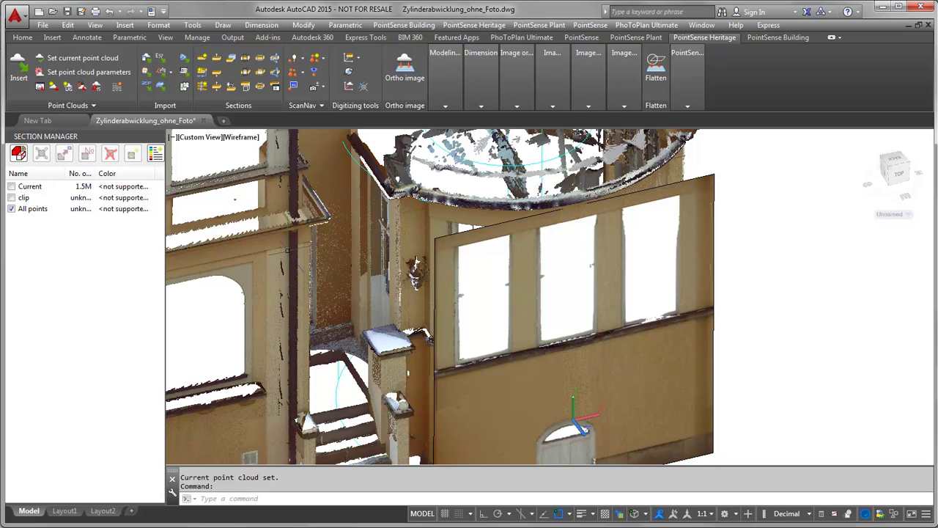